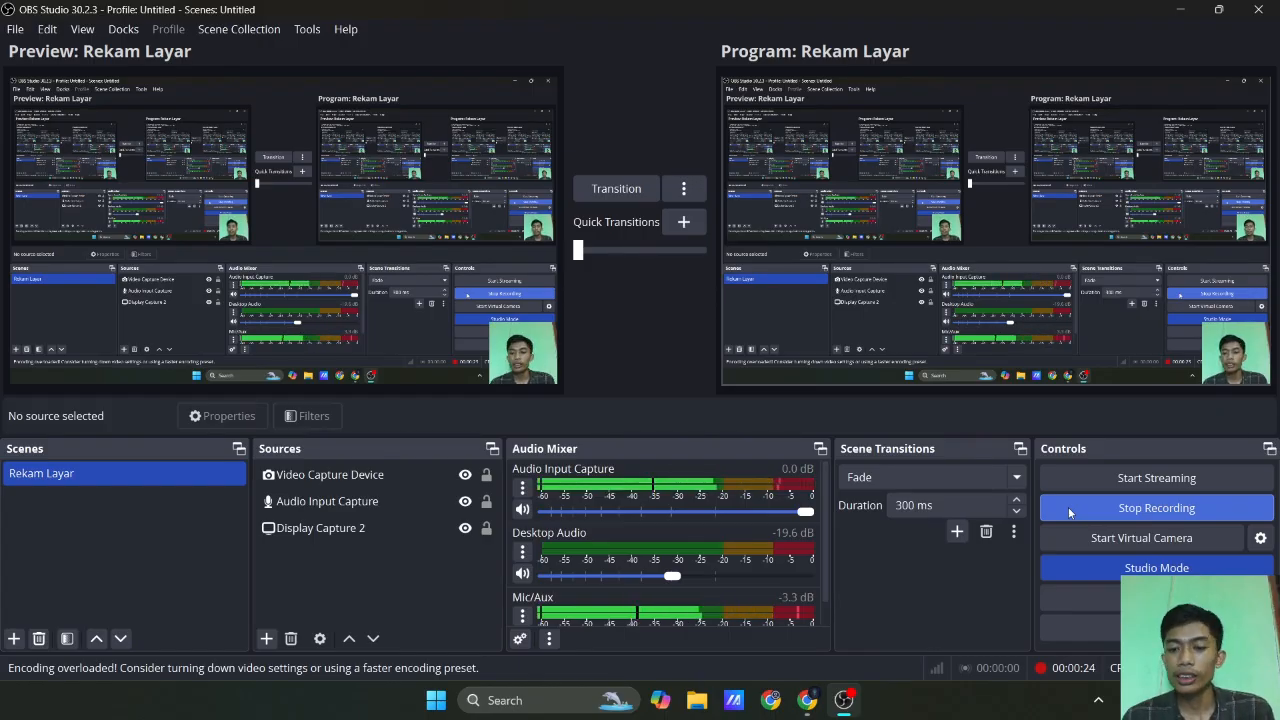
Switch to Chrome and search Google for "flutter download".
click(807, 700)
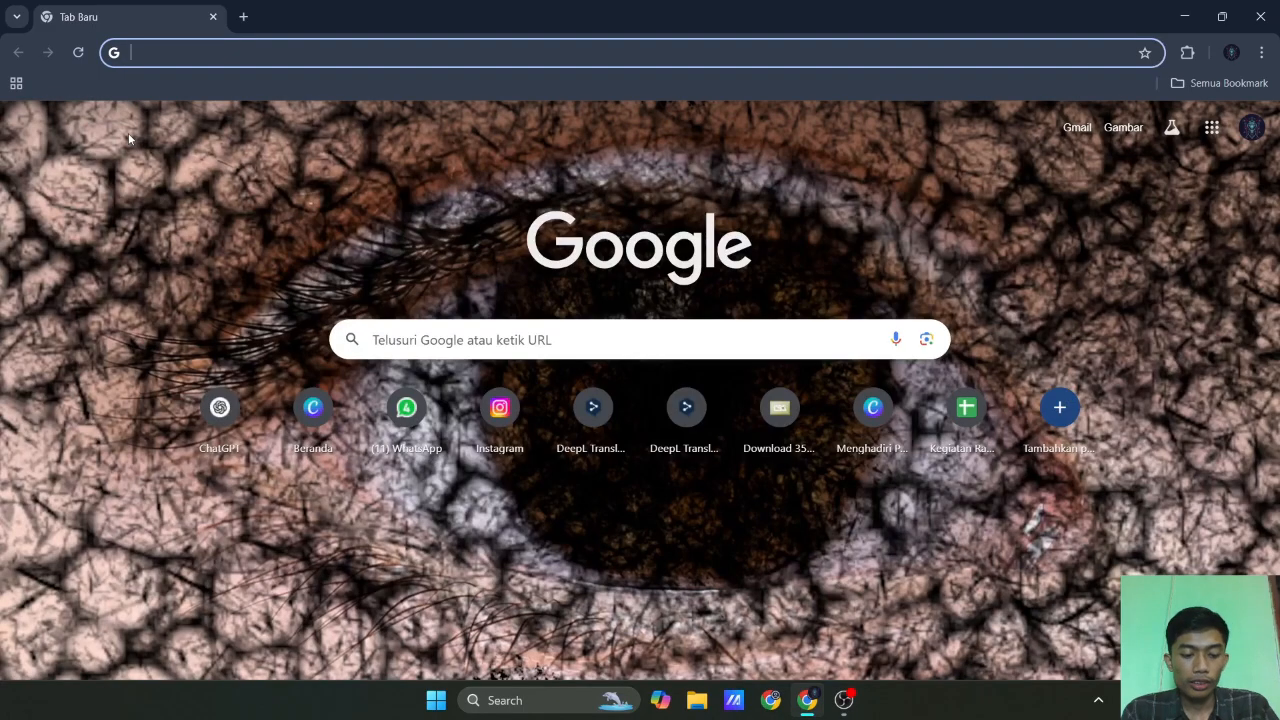
text(fl)
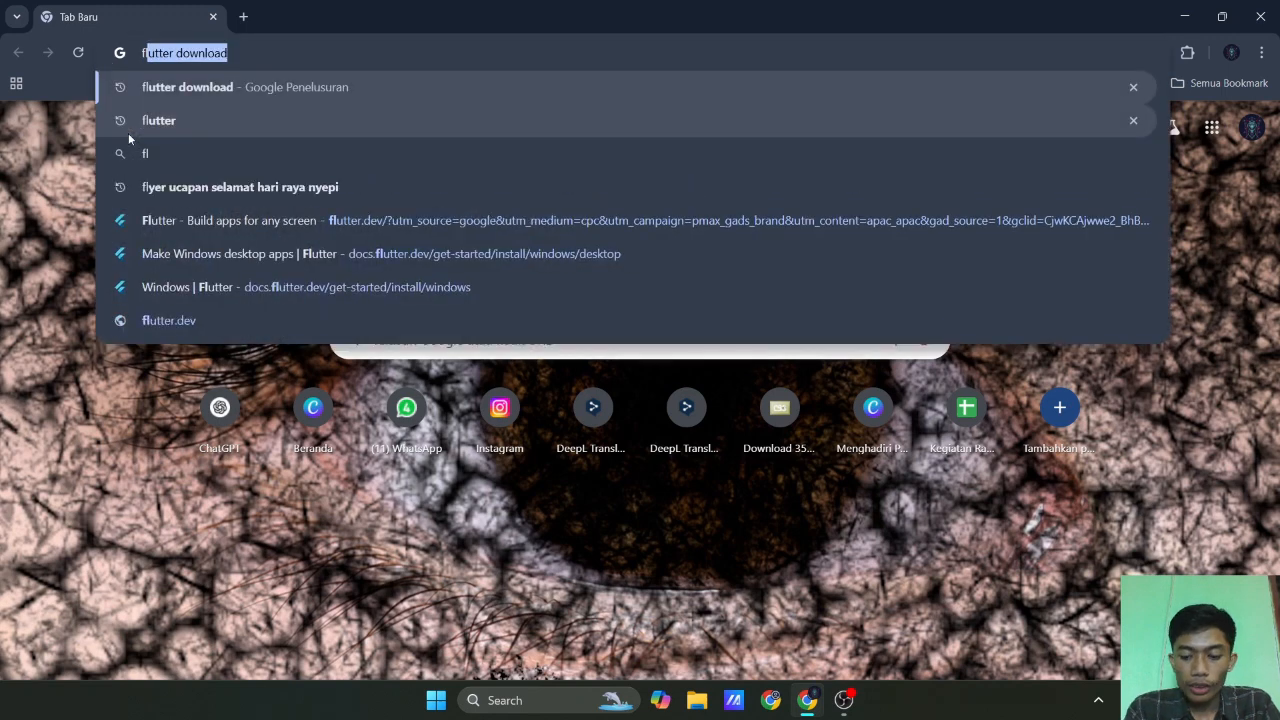
key(Right)
key(Return)
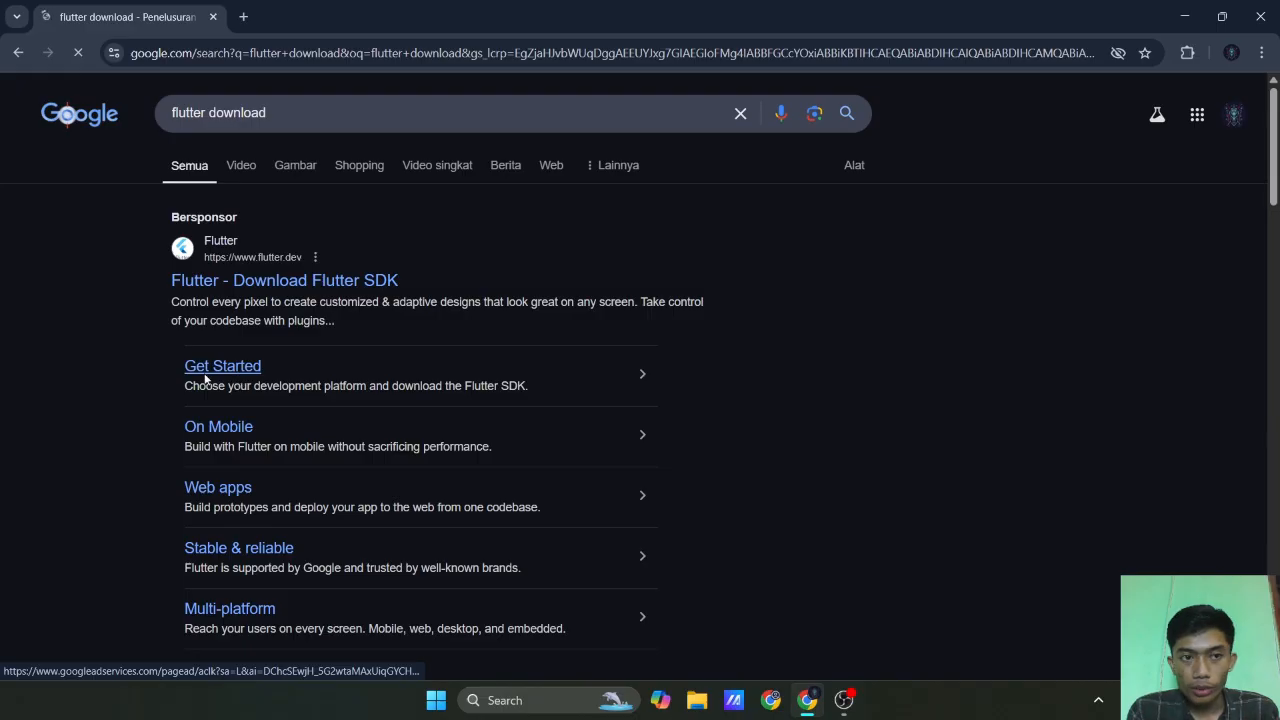
Open Flutter's Get Started page and choose Windows as the development platform and Desktop as the app type.
click(198, 374)
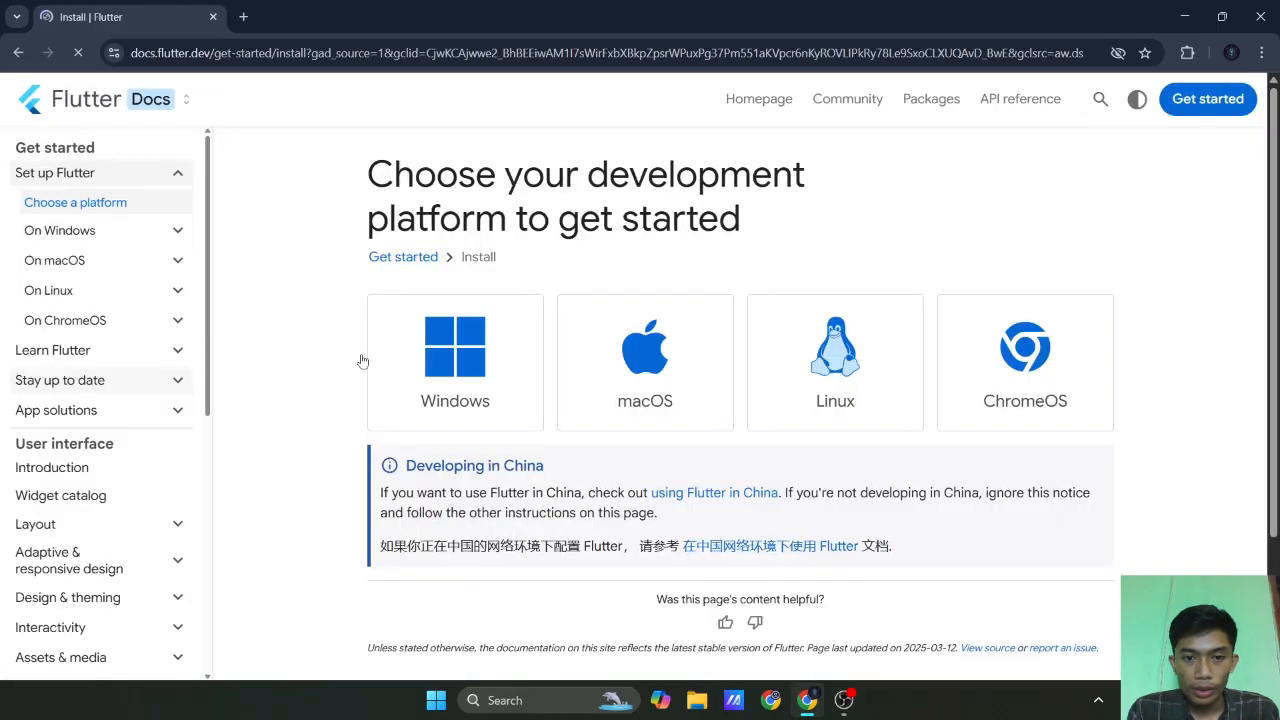
click(461, 391)
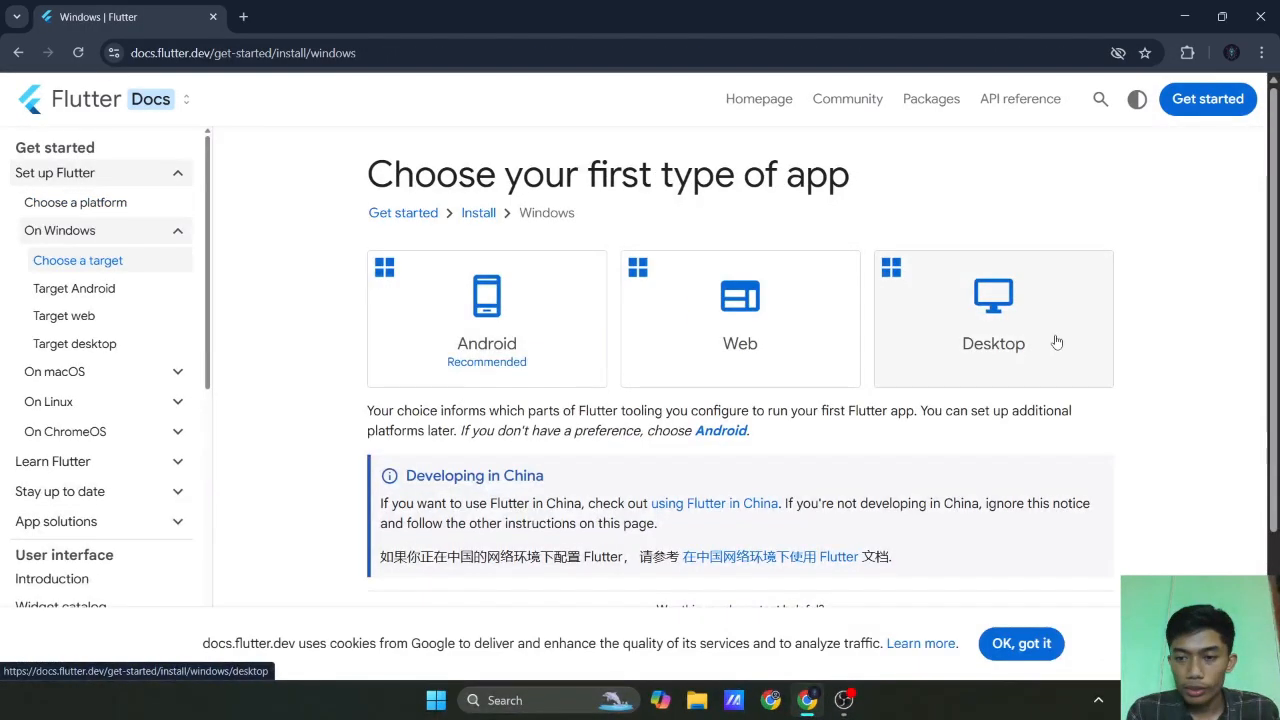
click(920, 272)
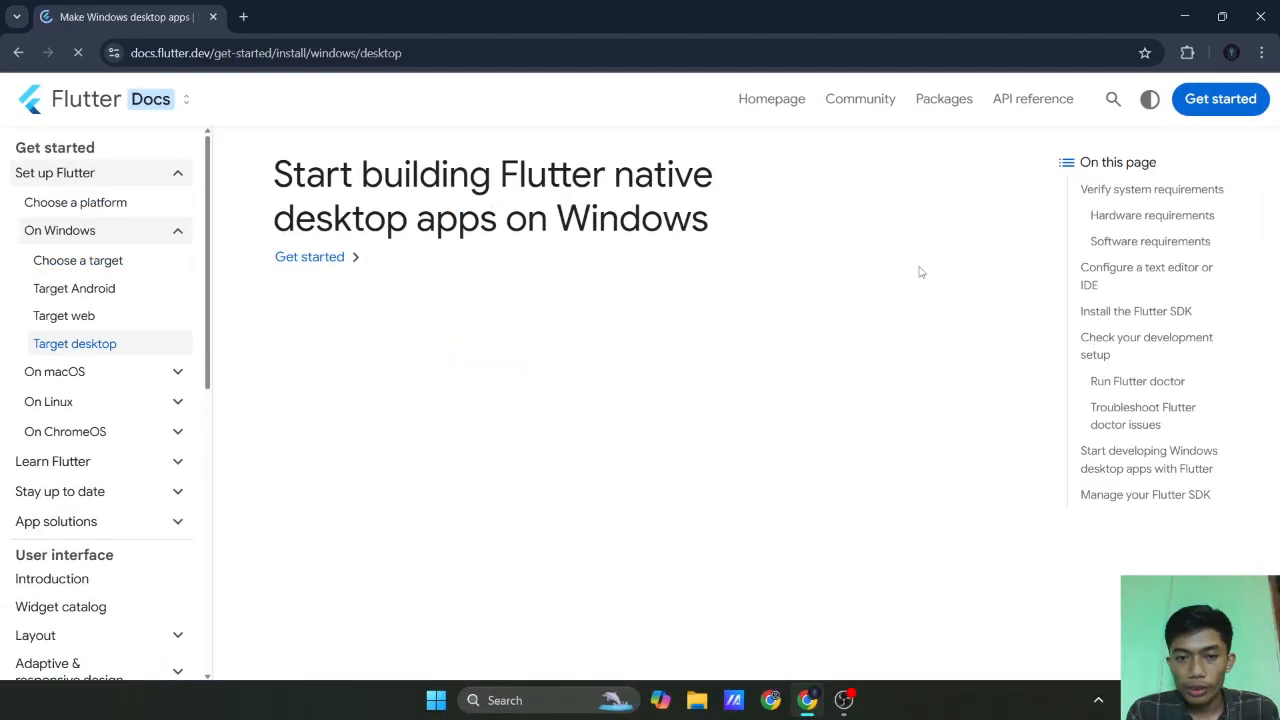
Download the flutter_windows_3.29.2-stable.zip bundle from the Install the Flutter SDK section and check the download's progress.
scroll(586, 364, down, 1)
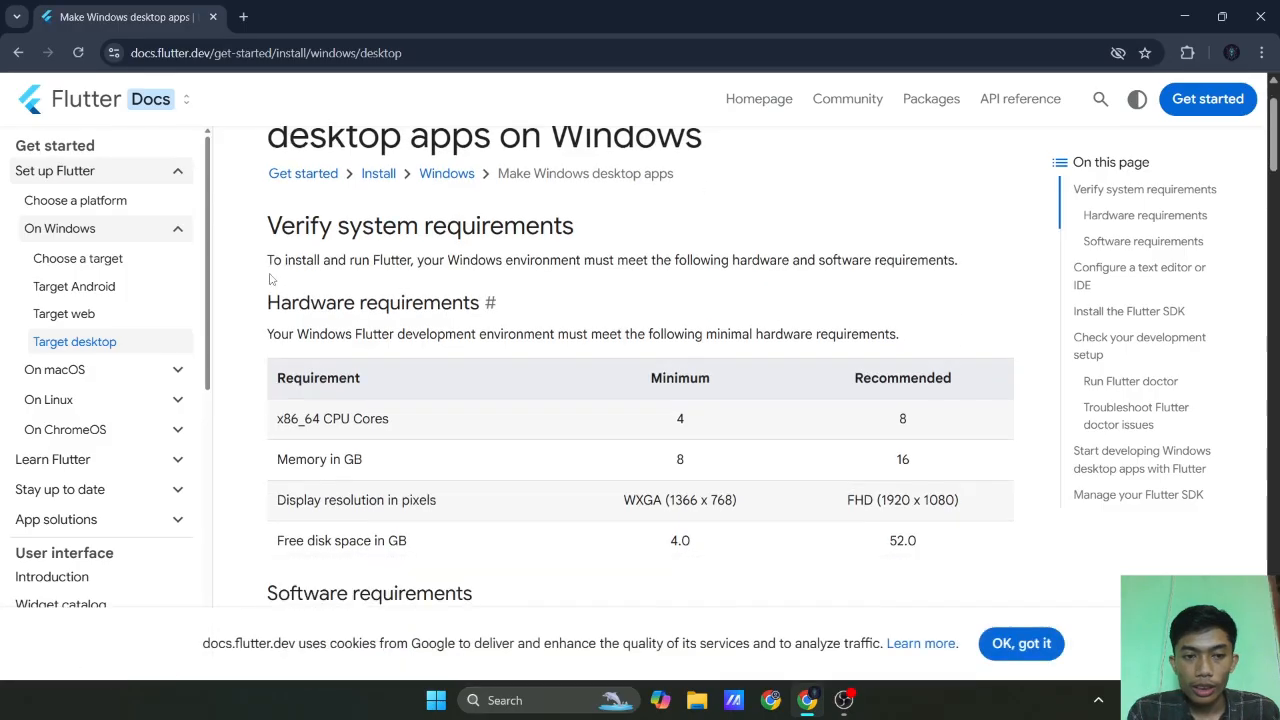
scroll(280, 330, down, 1)
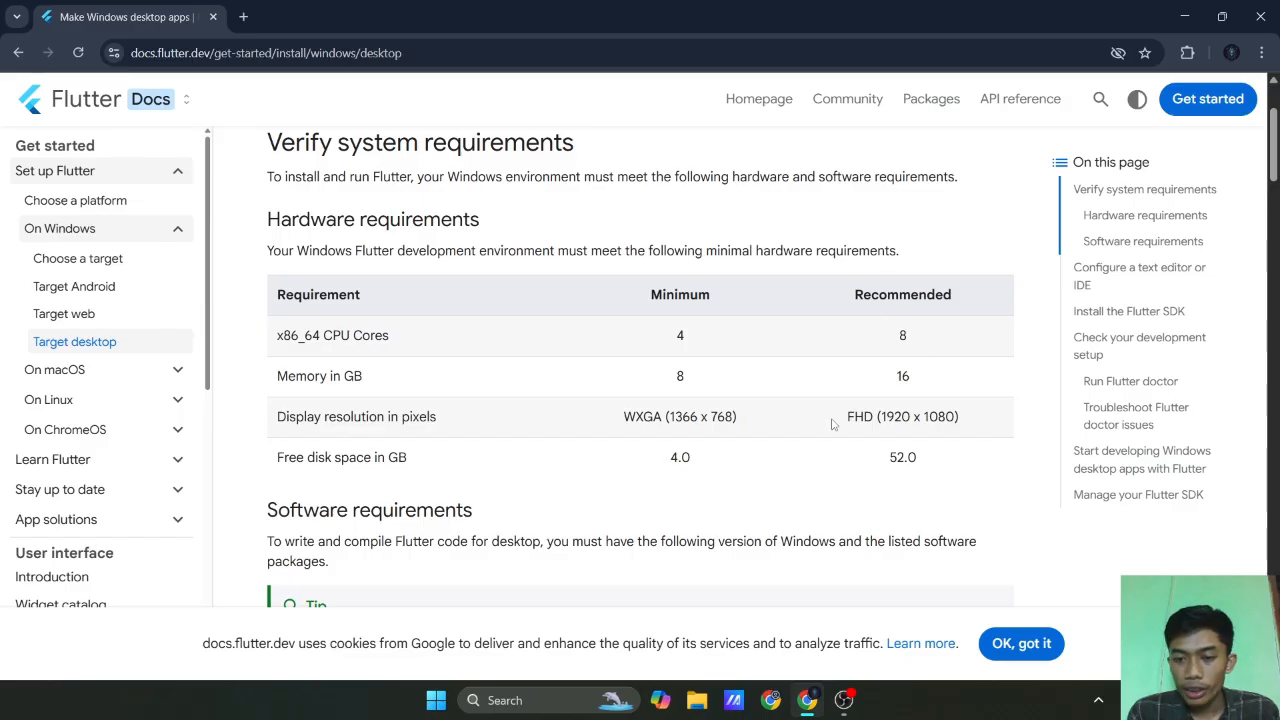
scroll(513, 395, down, 7)
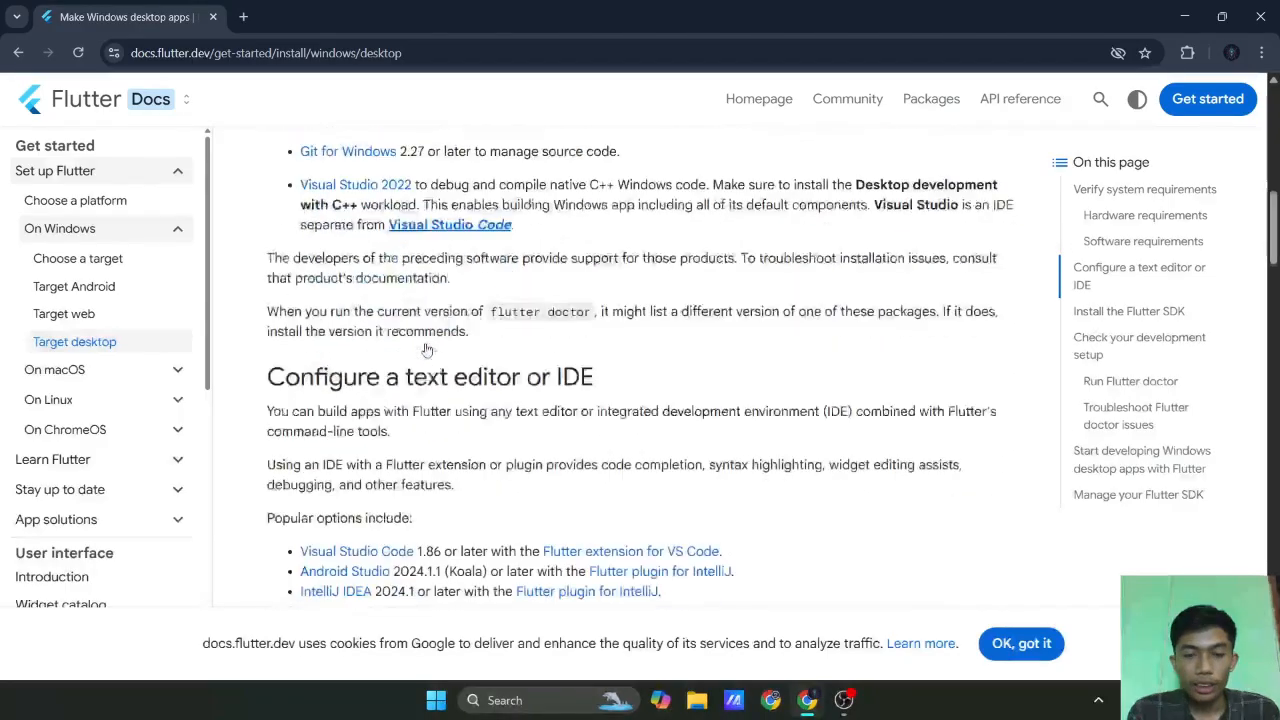
scroll(427, 349, down, 5)
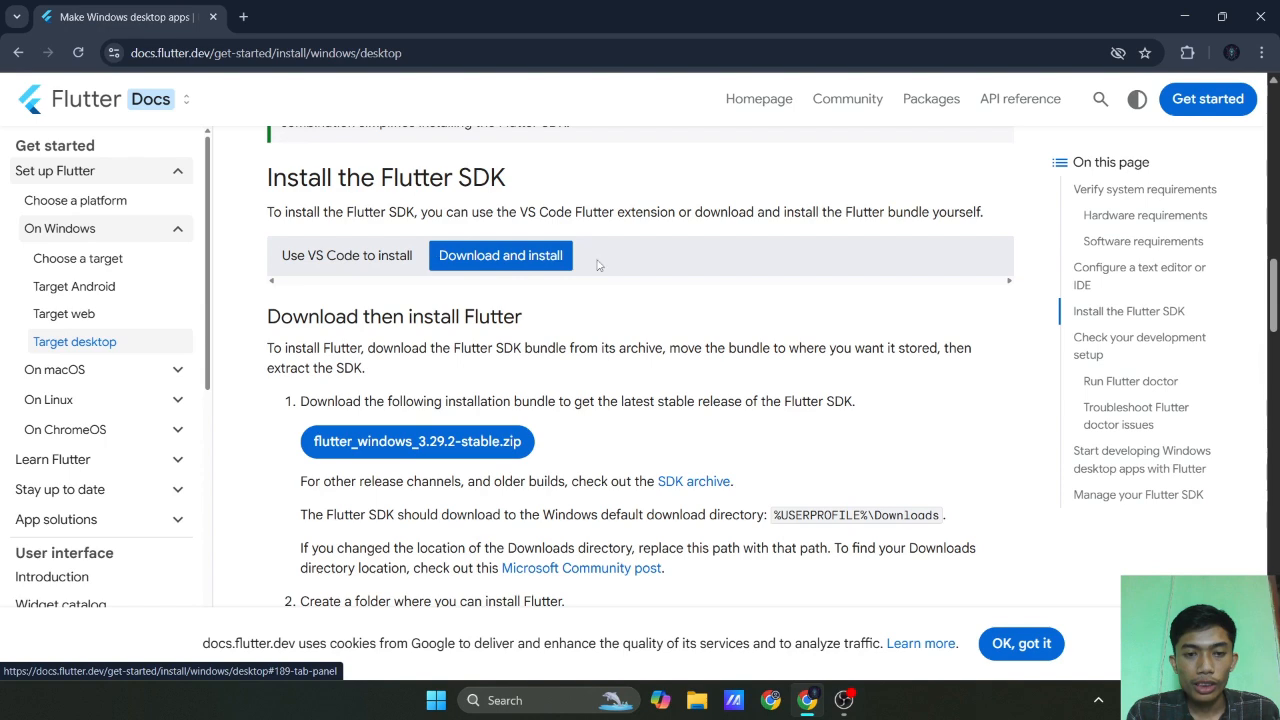
scroll(509, 321, down, 2)
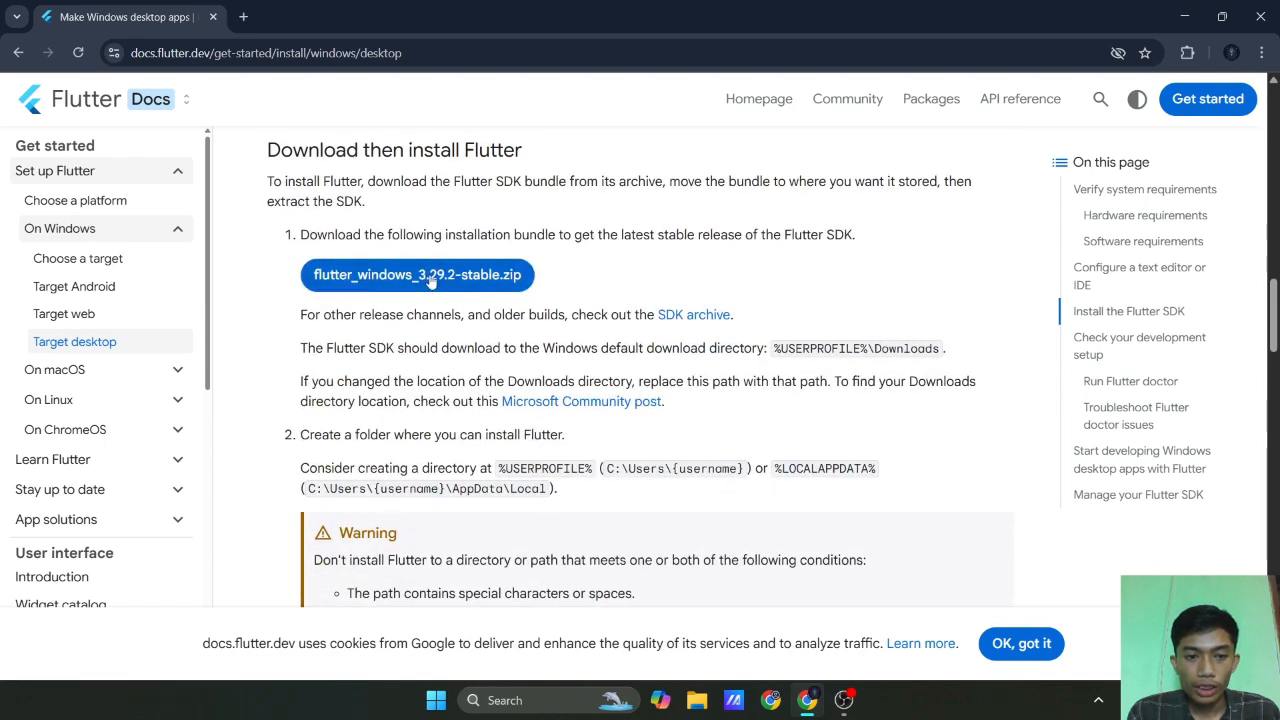
click(361, 285)
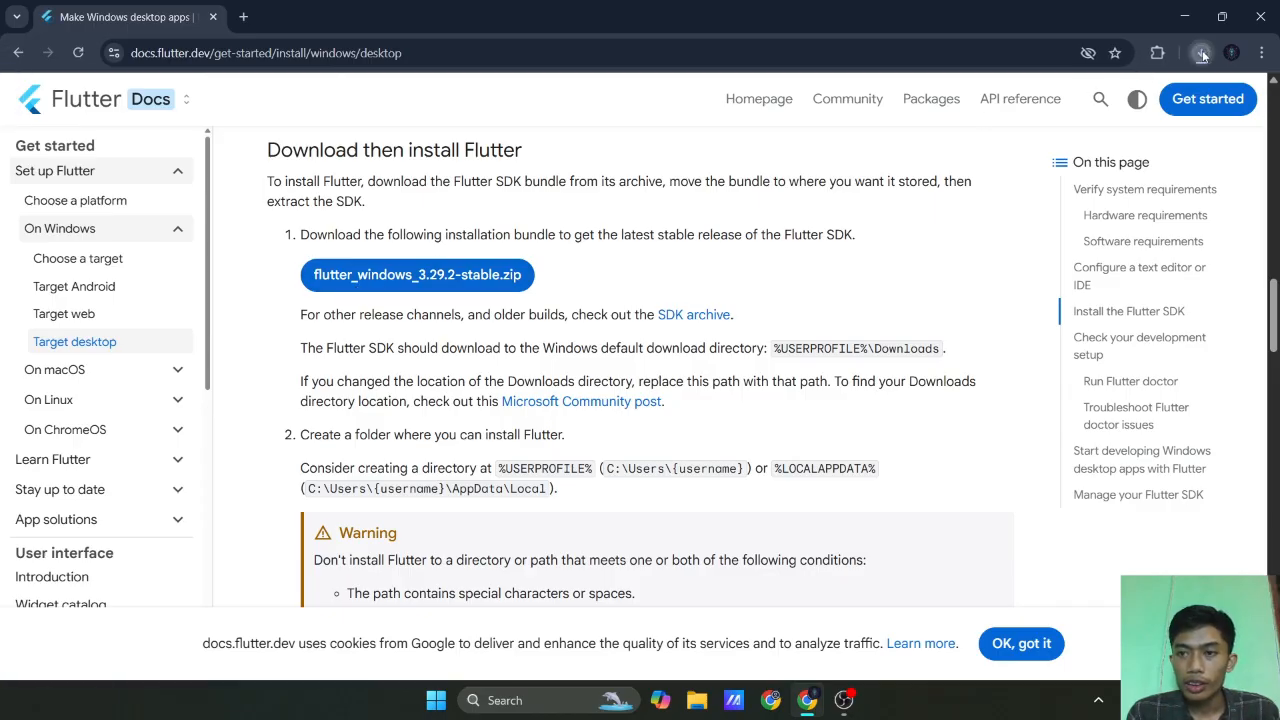
click(1203, 56)
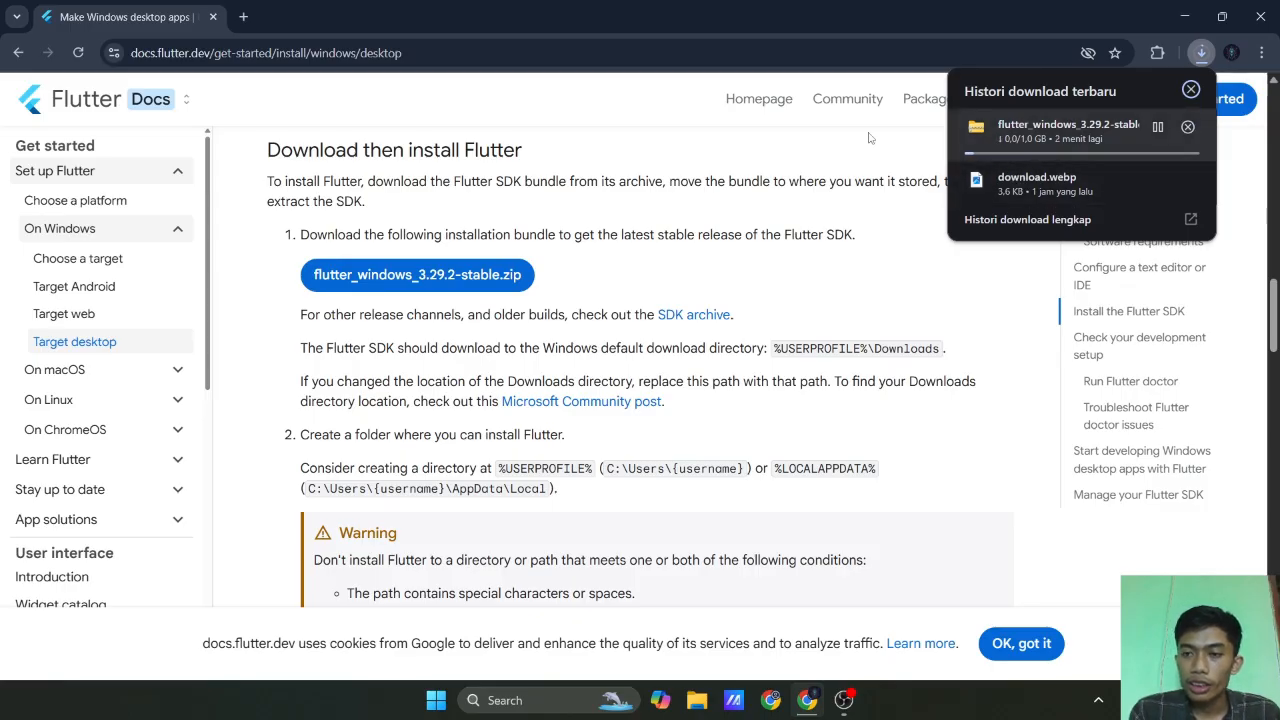
click(636, 116)
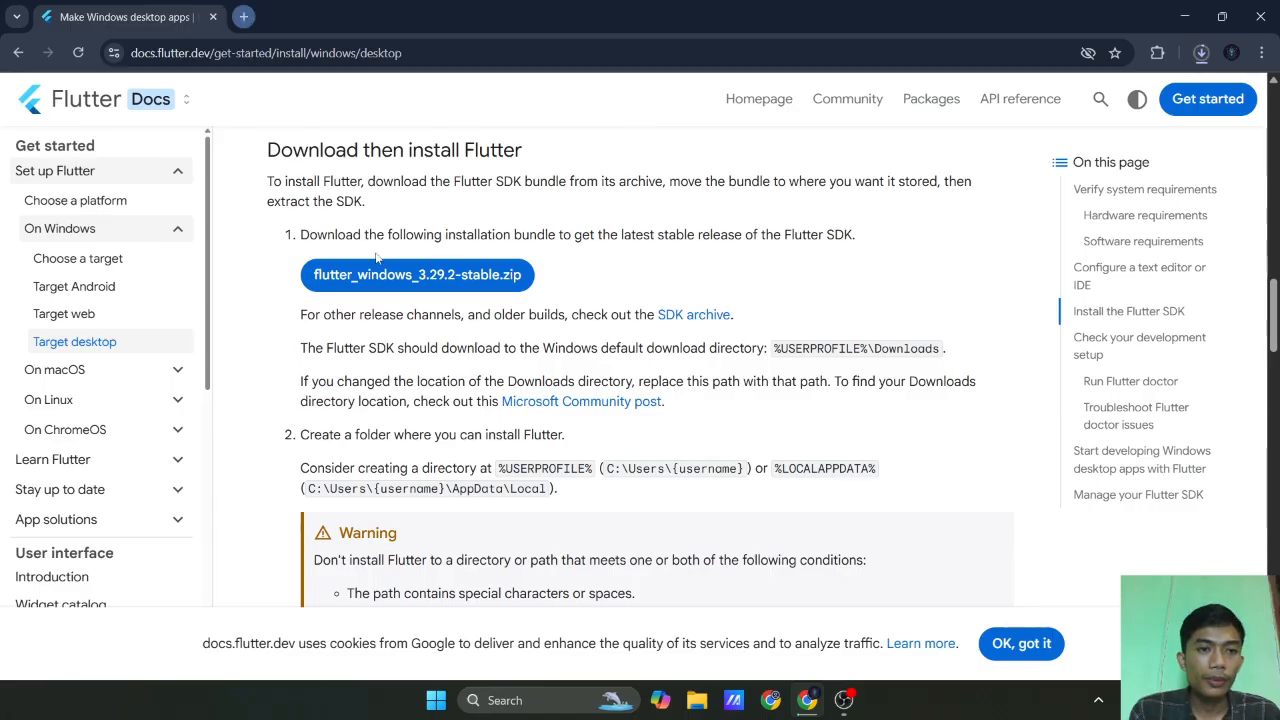
Search for "android studio download" in a new tab and open the Android Studio page on developer.android.com.
click(243, 16)
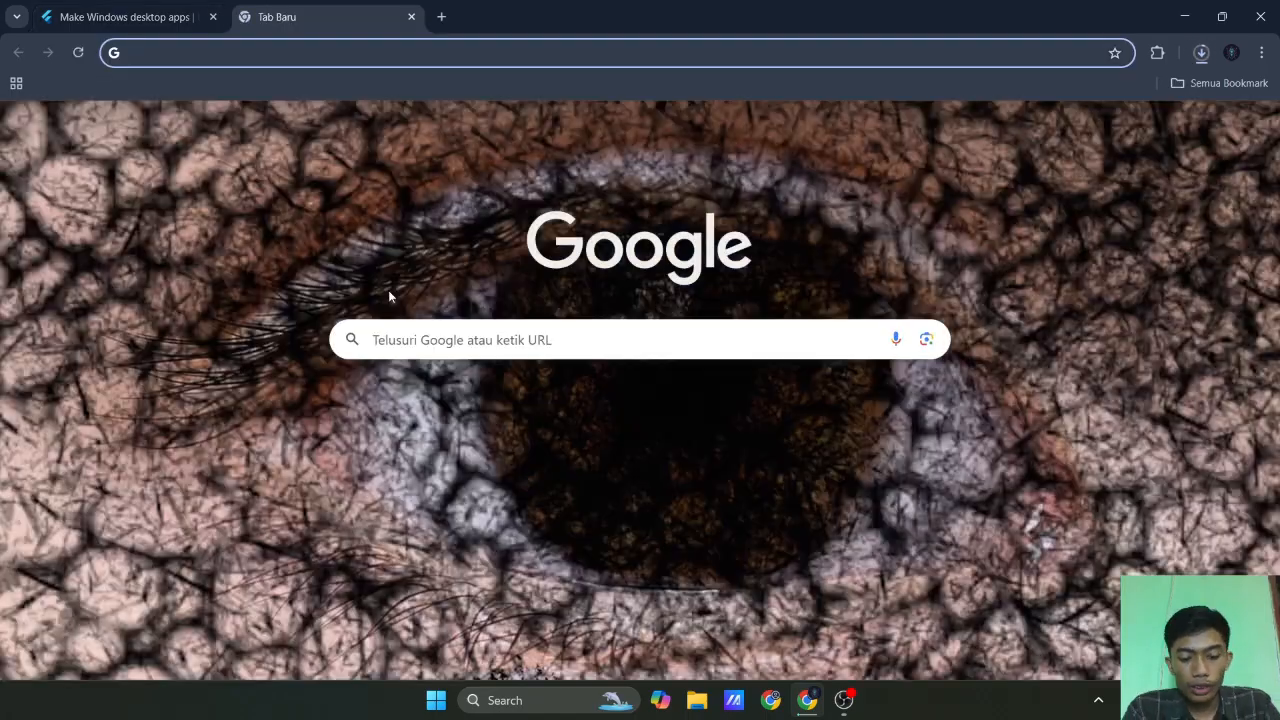
text(and)
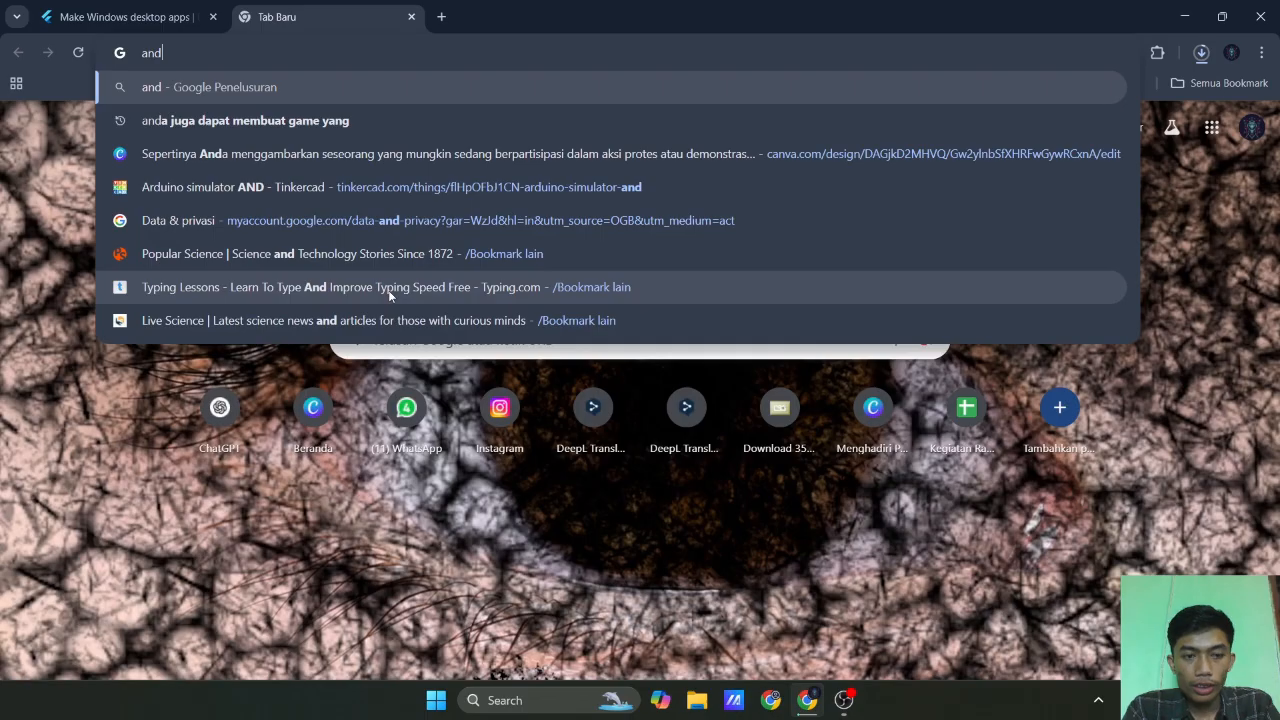
text(roit )
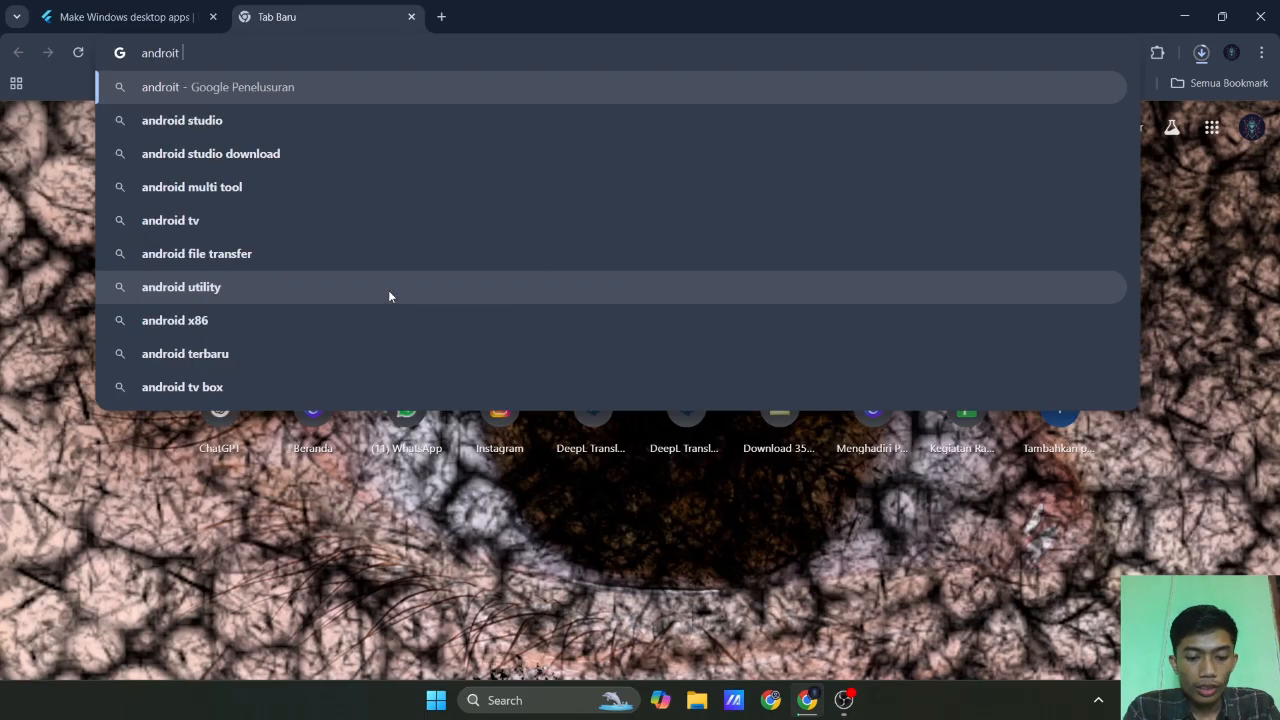
text(stu)
key(Down)
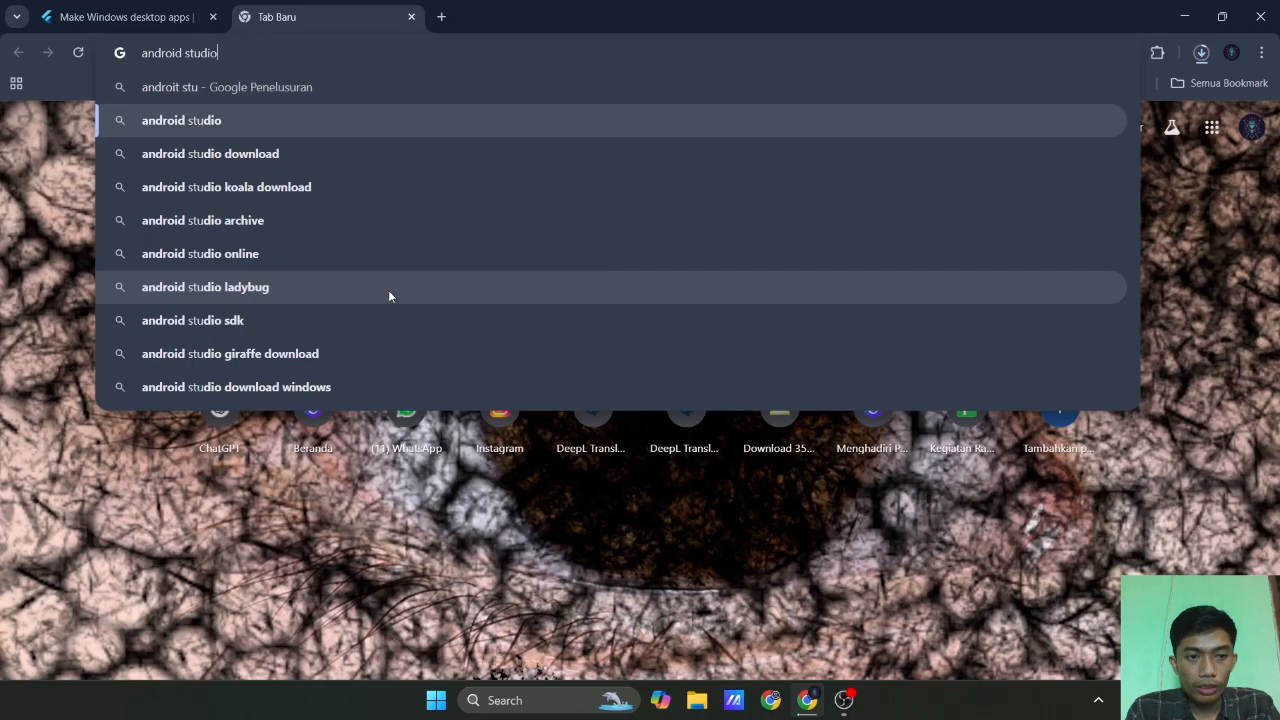
key(Down)
key(Return)
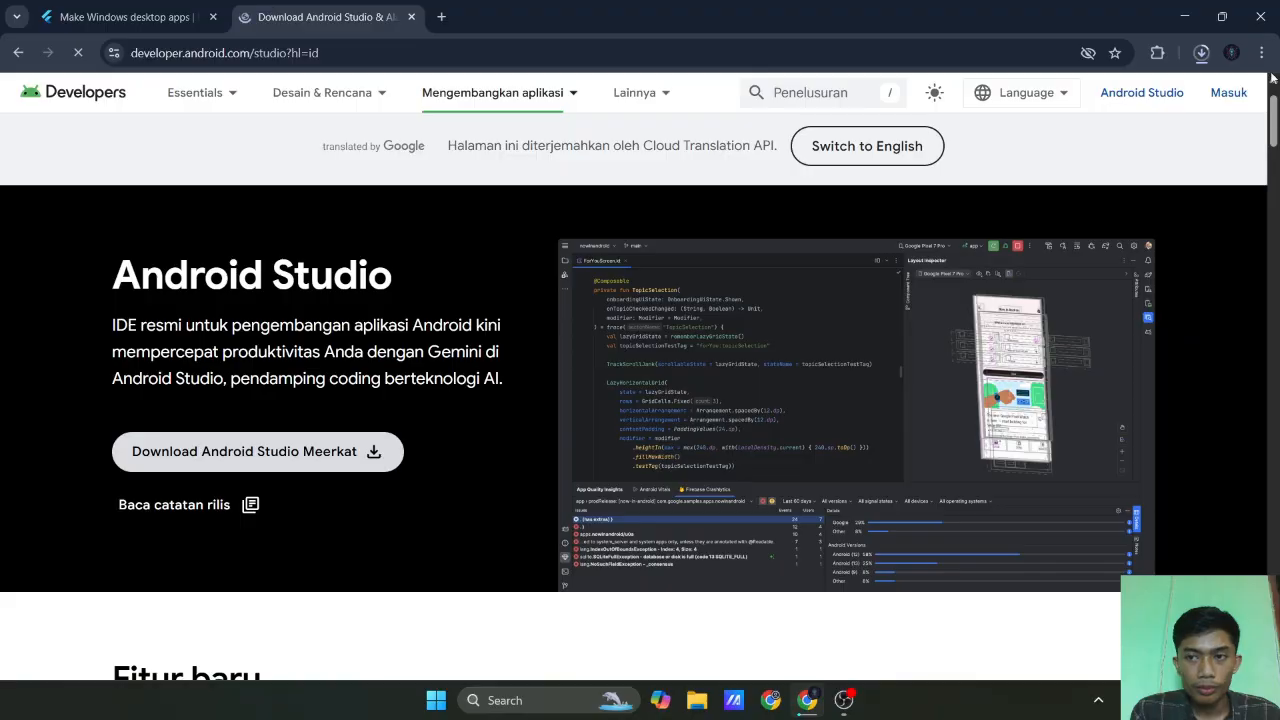
Accept the license terms and download Android Studio Meerkat 2024.3.1 Patch 1 for Windows.
scroll(239, 381, down, 4)
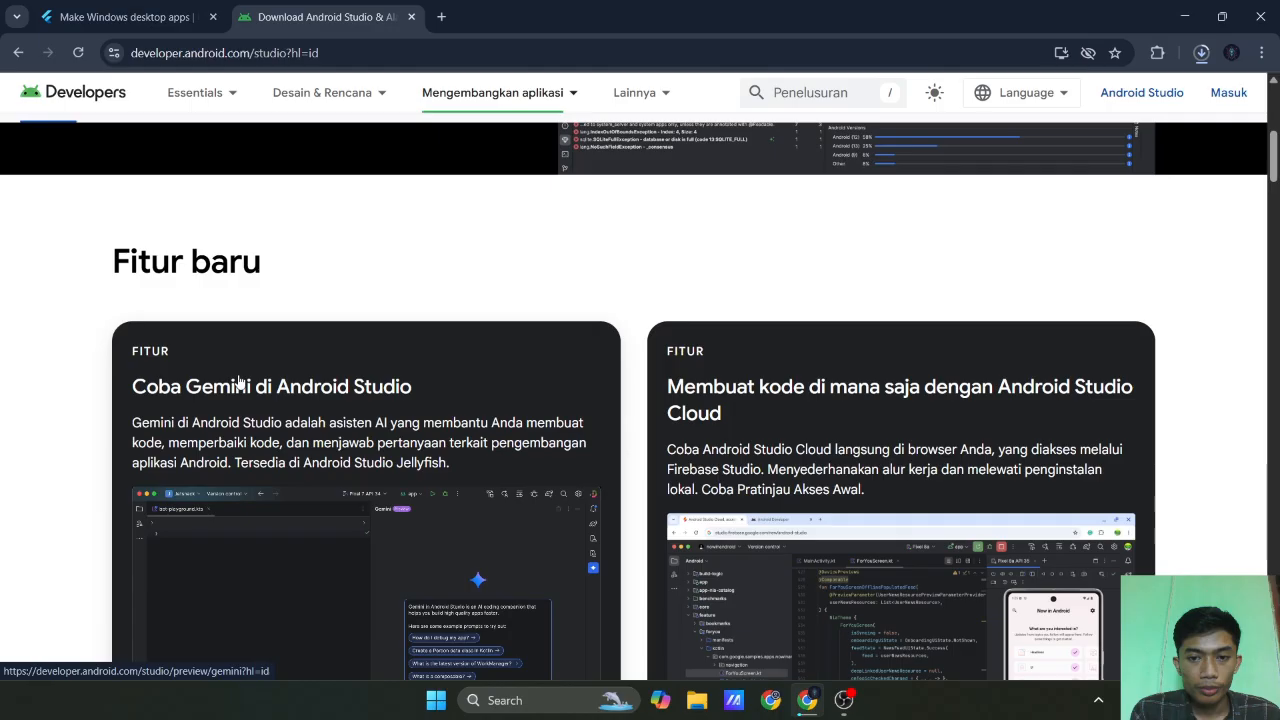
scroll(239, 381, up, 5)
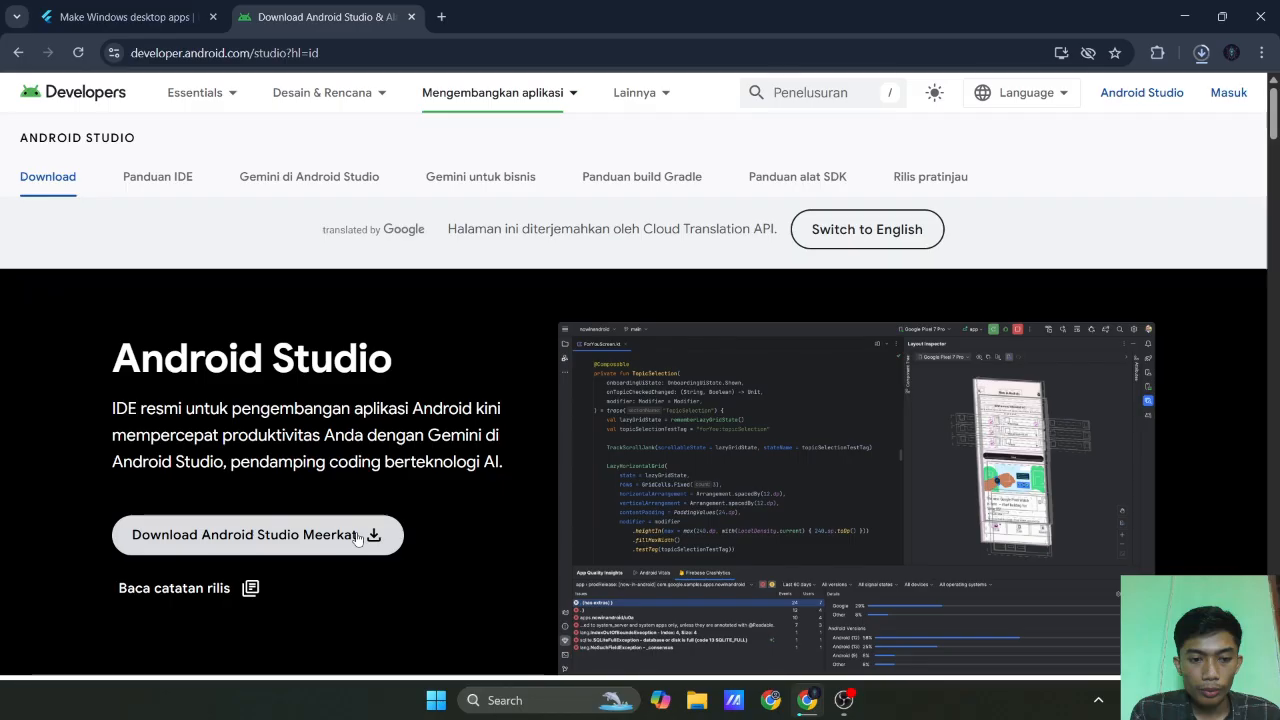
click(357, 538)
scroll(340, 368, down, 5)
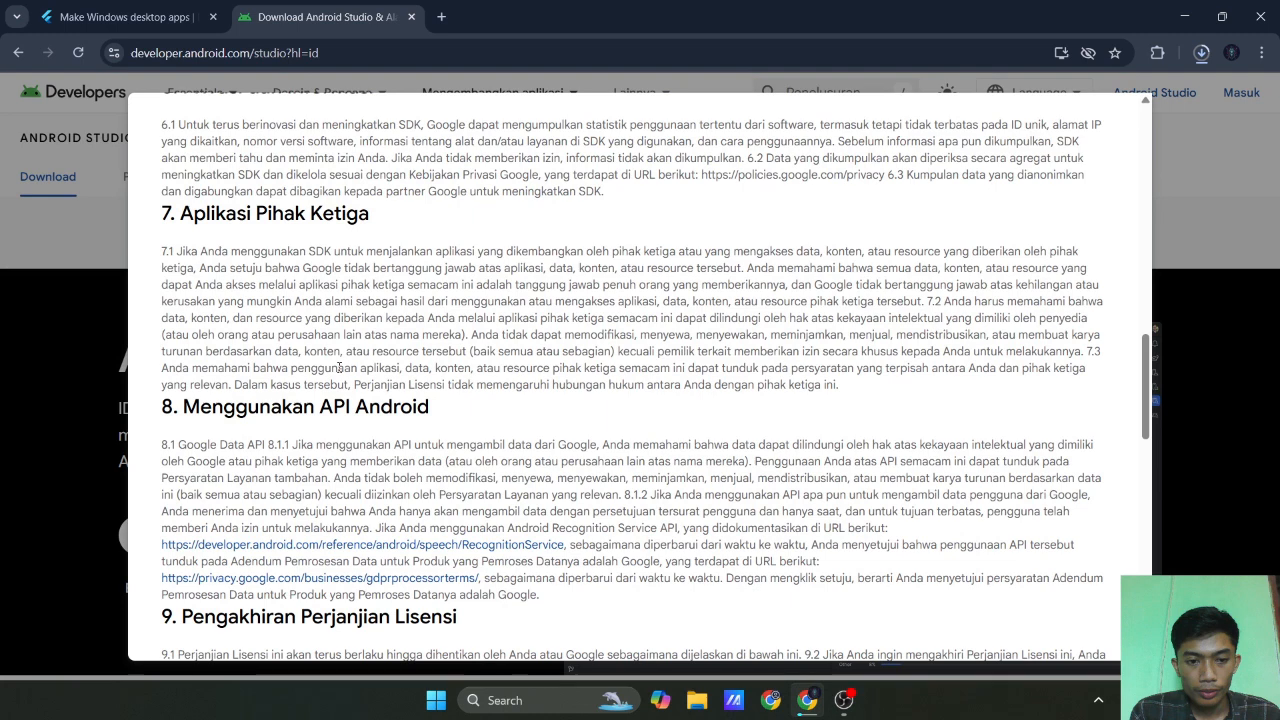
scroll(340, 368, down, 15)
click(210, 520)
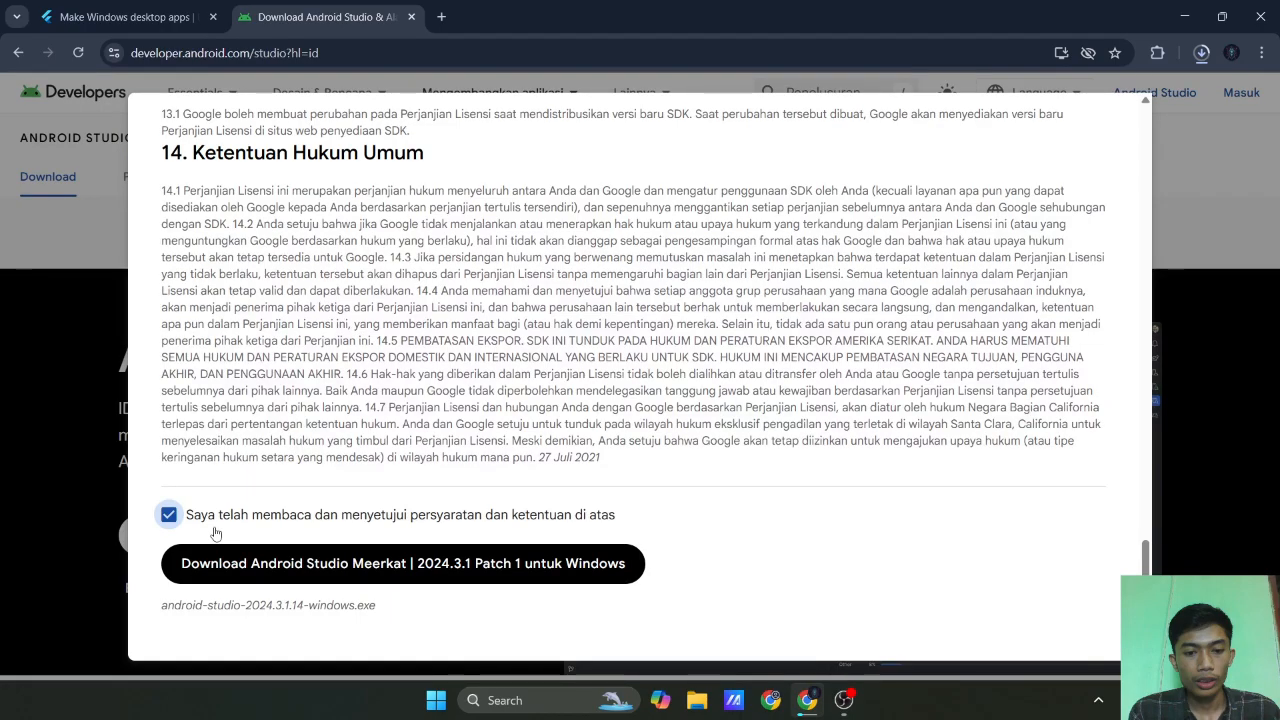
click(216, 560)
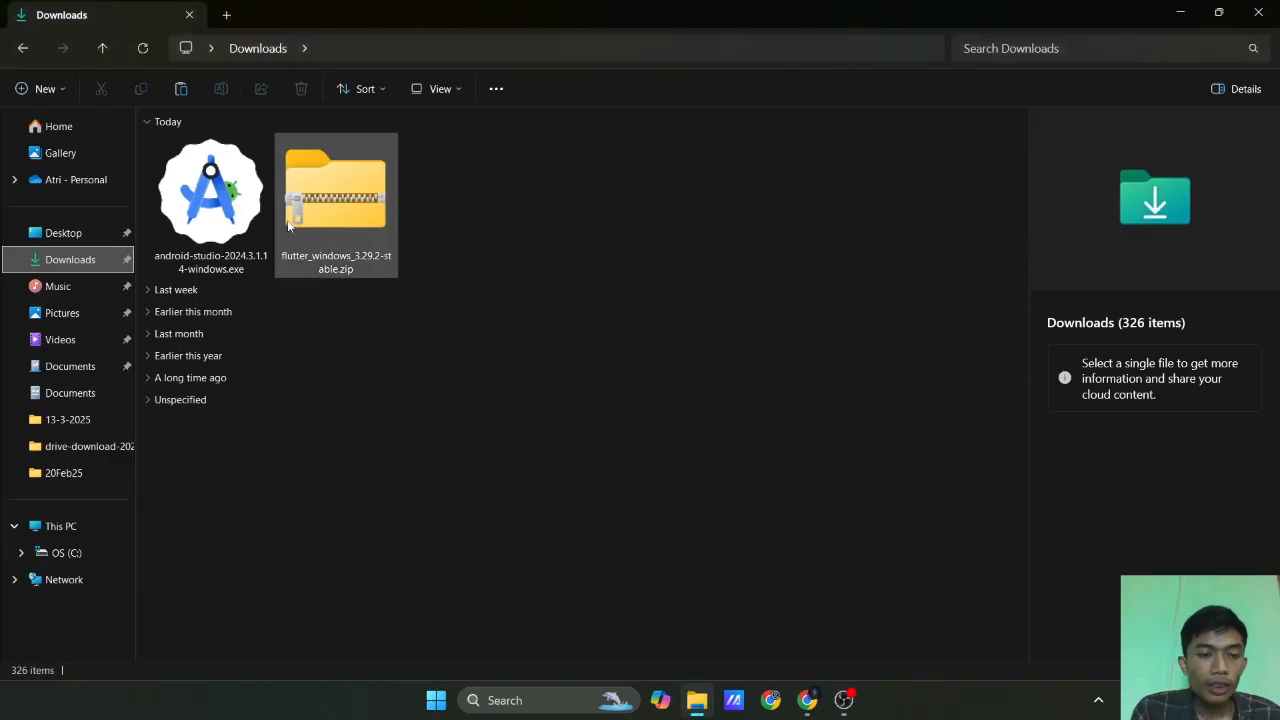
In File Explorer, copy flutter_windows_3.29.2-stable.zip from Downloads to the root of the C: drive.
click(325, 204)
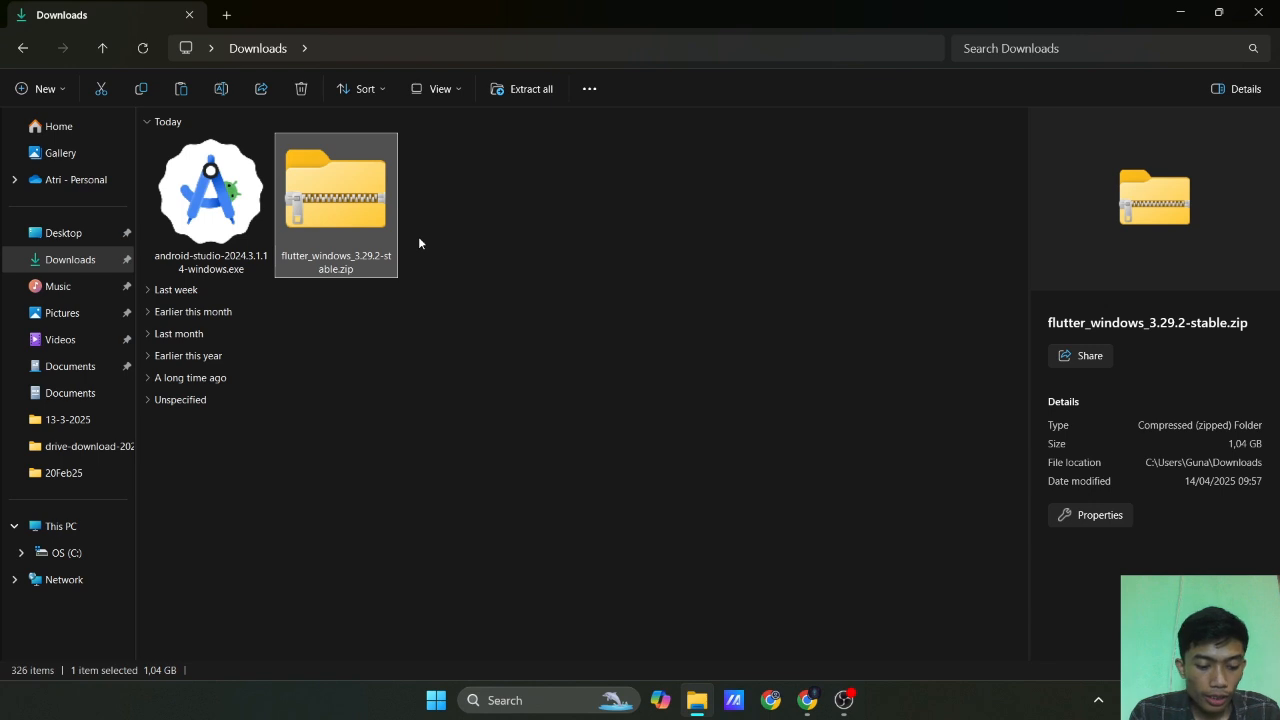
key(ctrl+x)
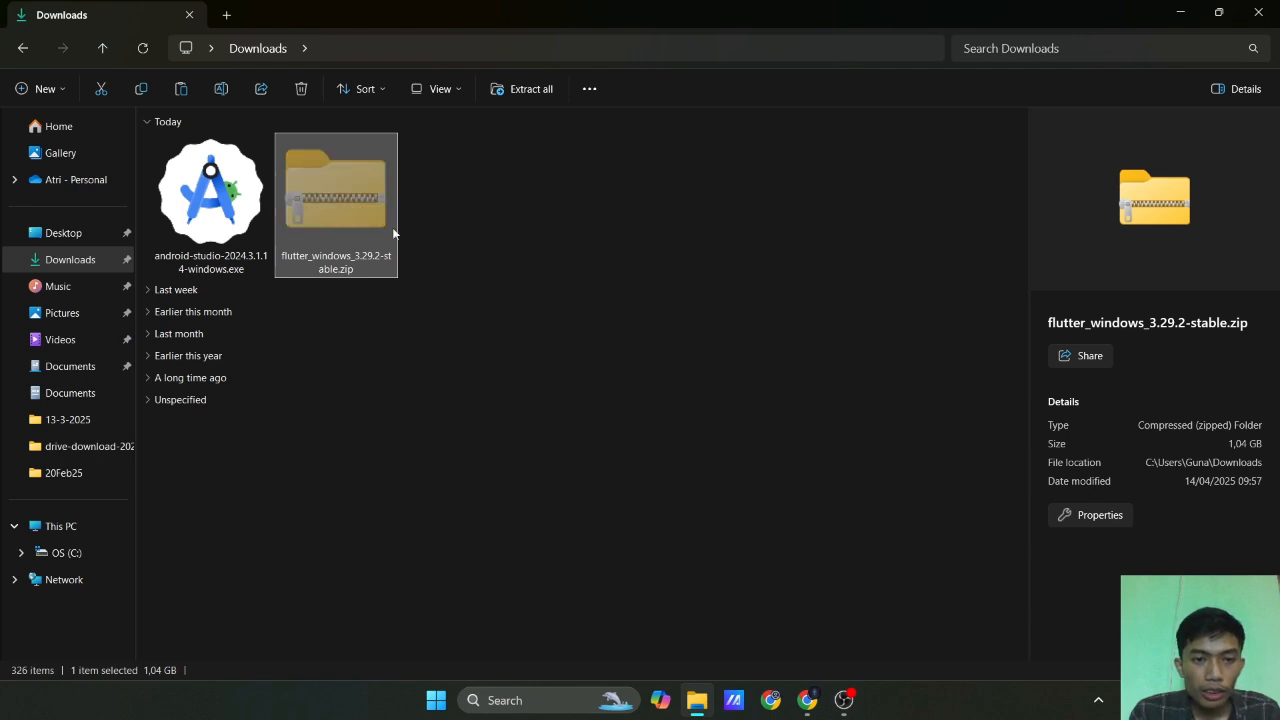
key(ctrl+c)
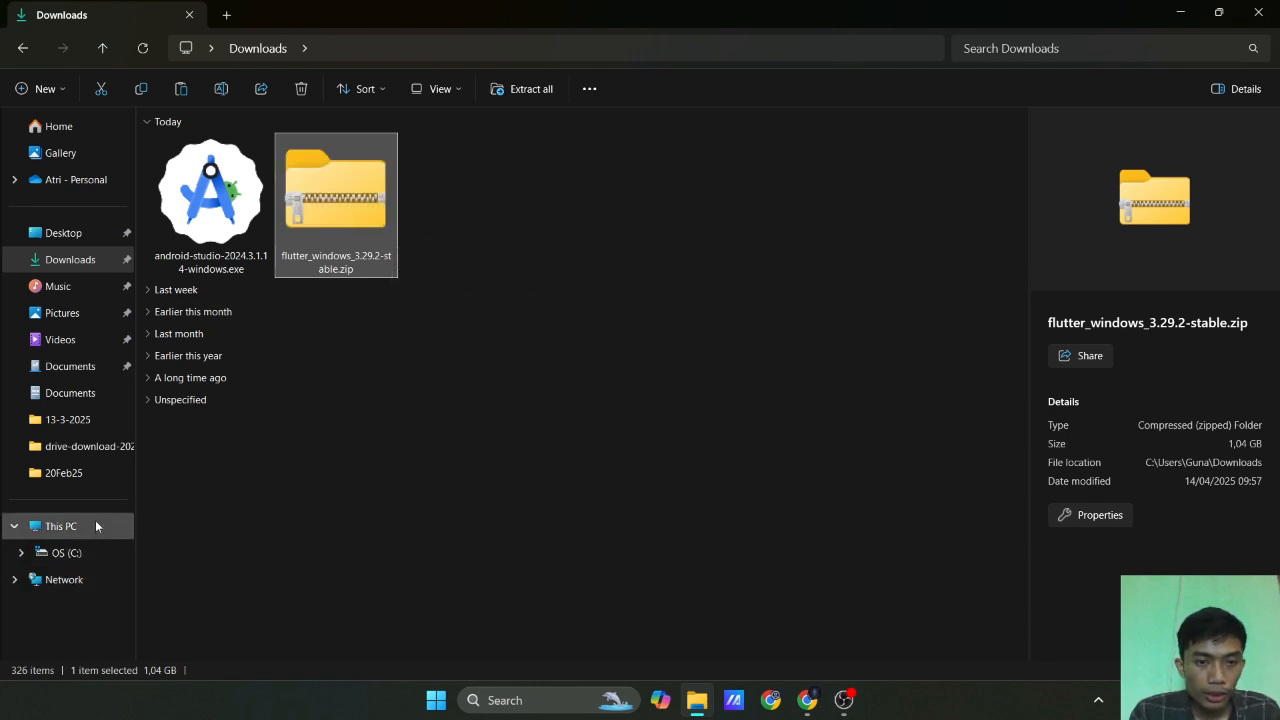
click(87, 551)
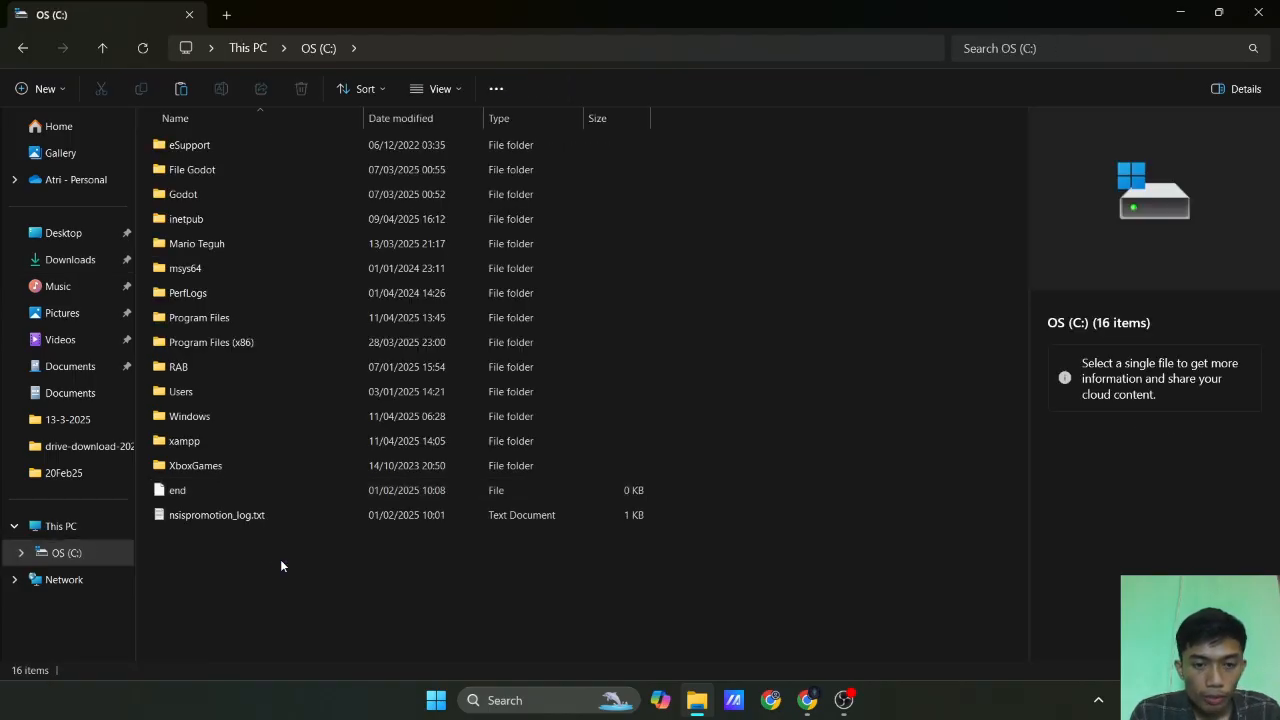
key(ctrl+v)
click(594, 275)
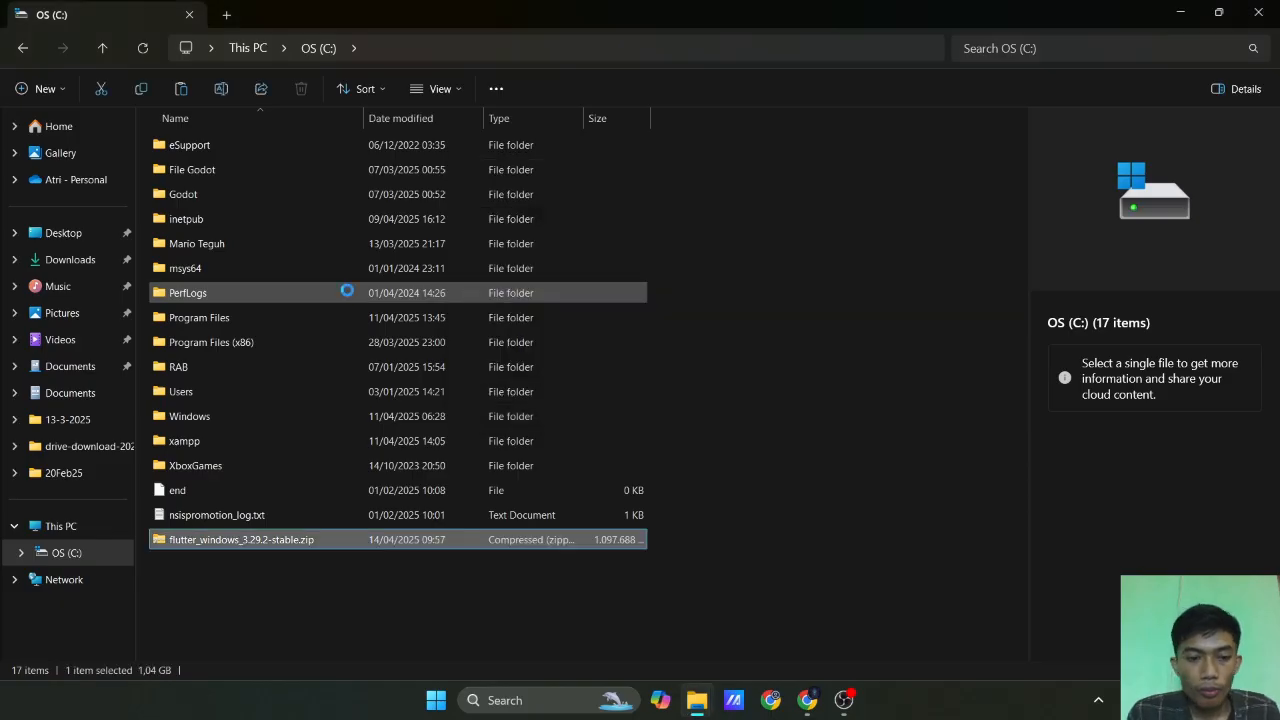
Extract flutter_windows_3.29.2-stable.zip directly into the root of the C: drive with WinRAR.
right_click(279, 540)
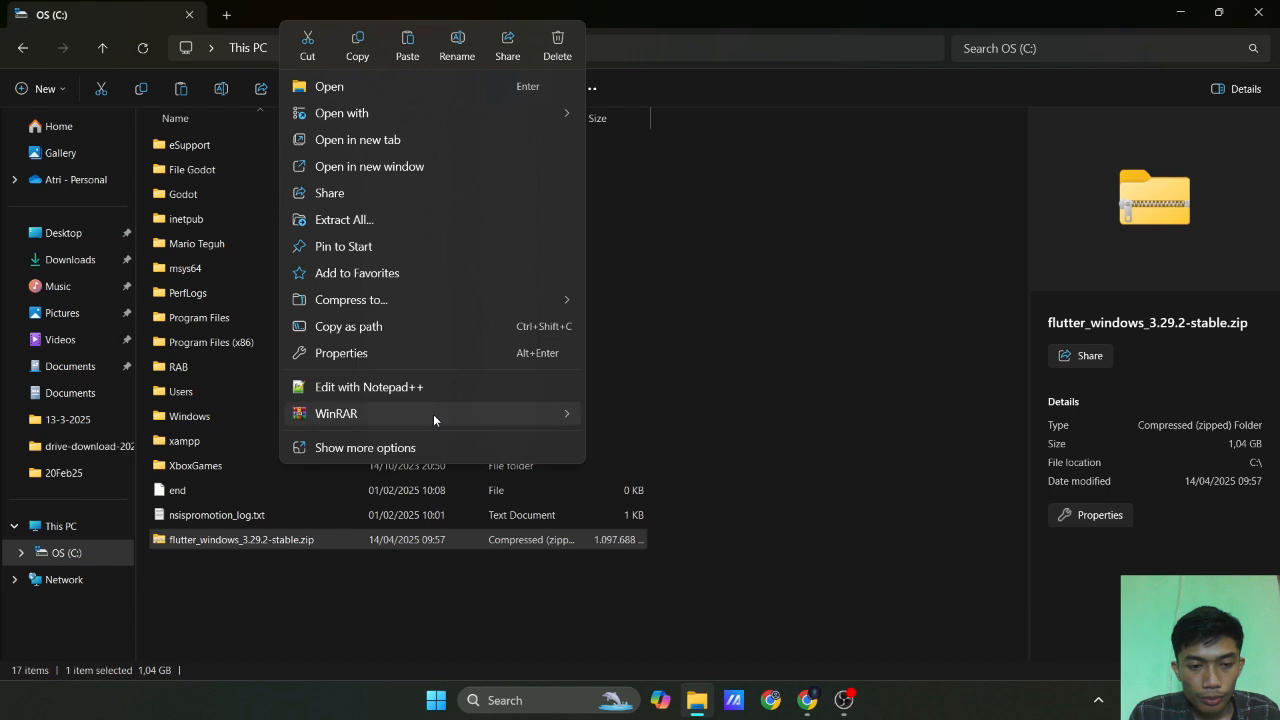
mouse_move(433, 414)
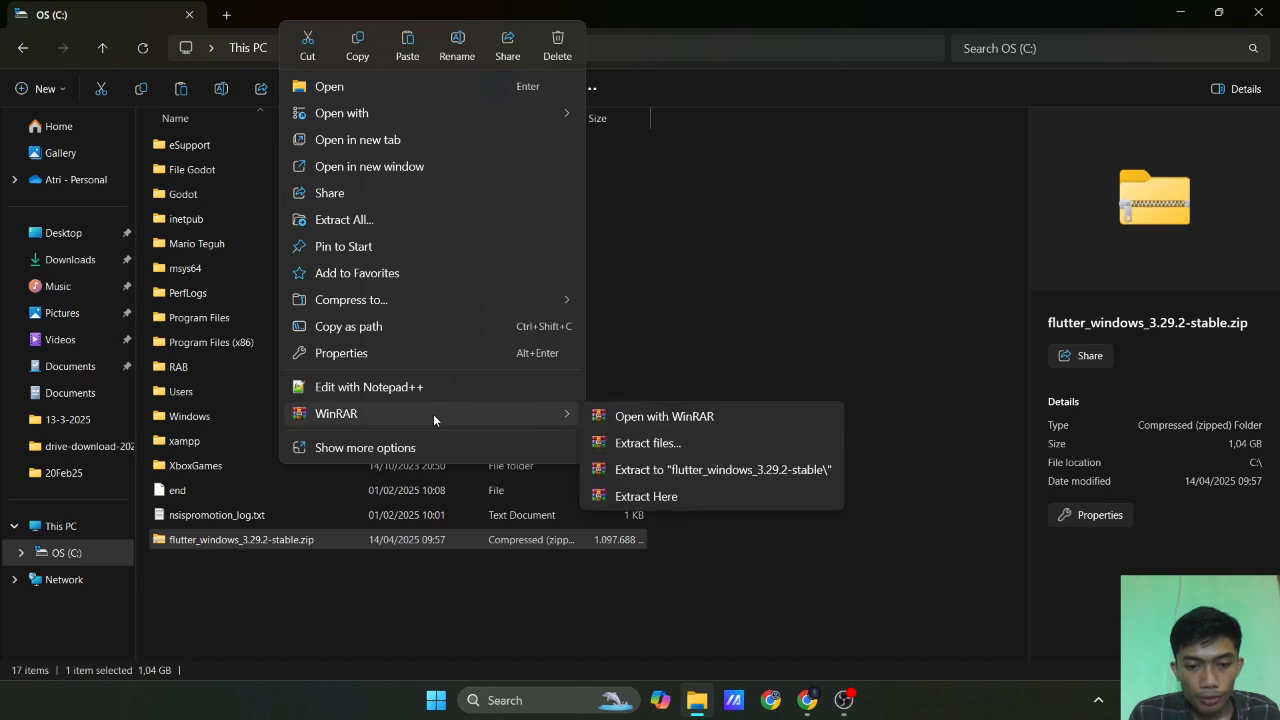
click(690, 496)
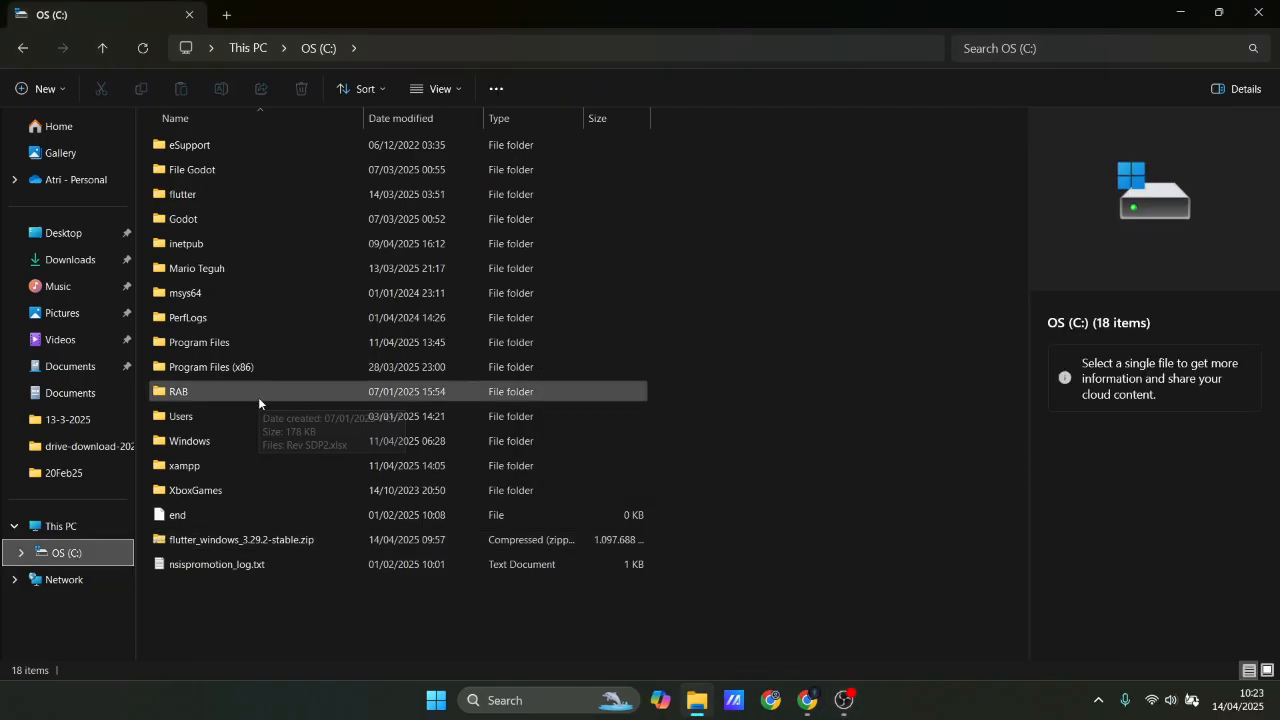
Open the extracted flutter folder on the C: drive and go into its bin folder.
click(207, 202)
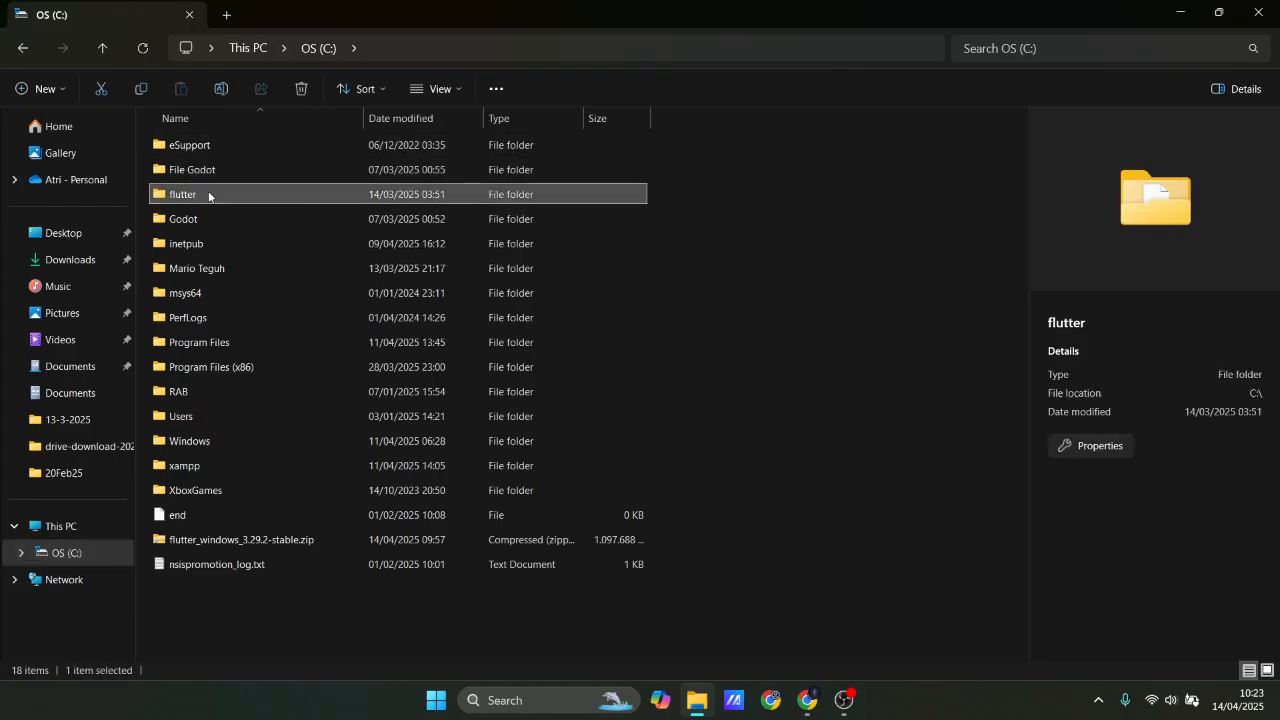
double_click(208, 194)
scroll(181, 456, down, 3)
scroll(171, 450, up, 3)
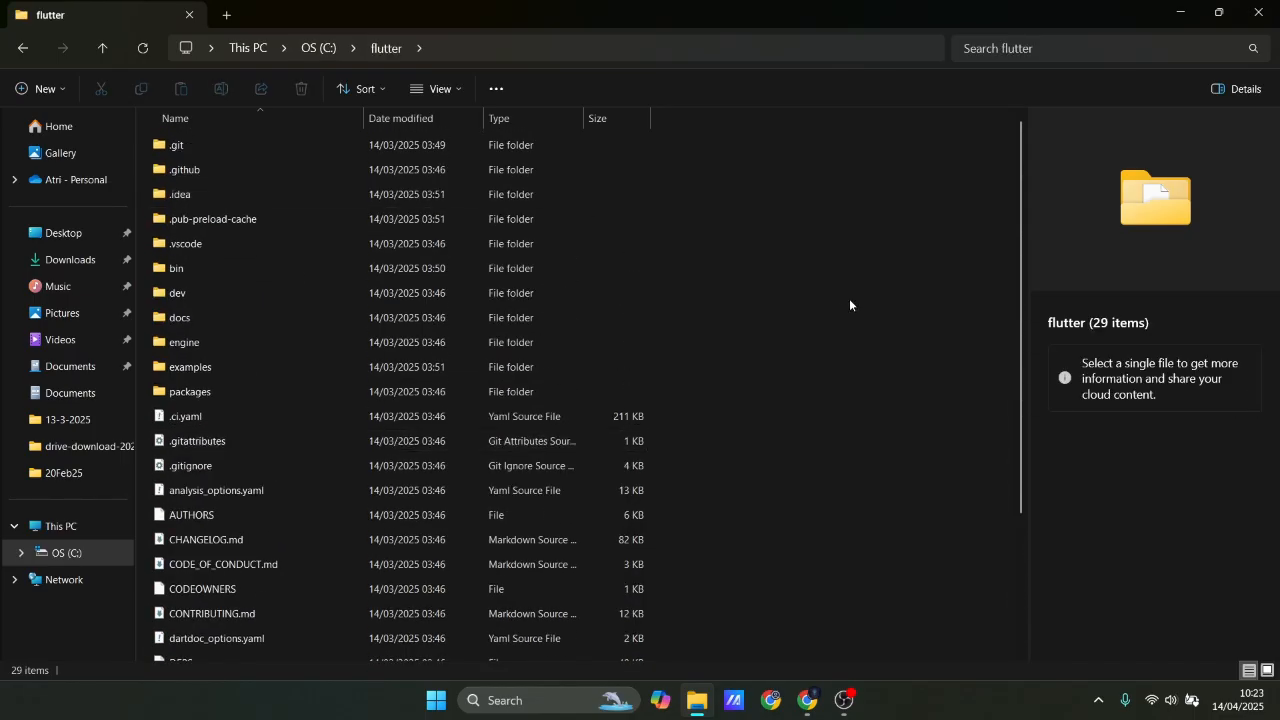
double_click(230, 271)
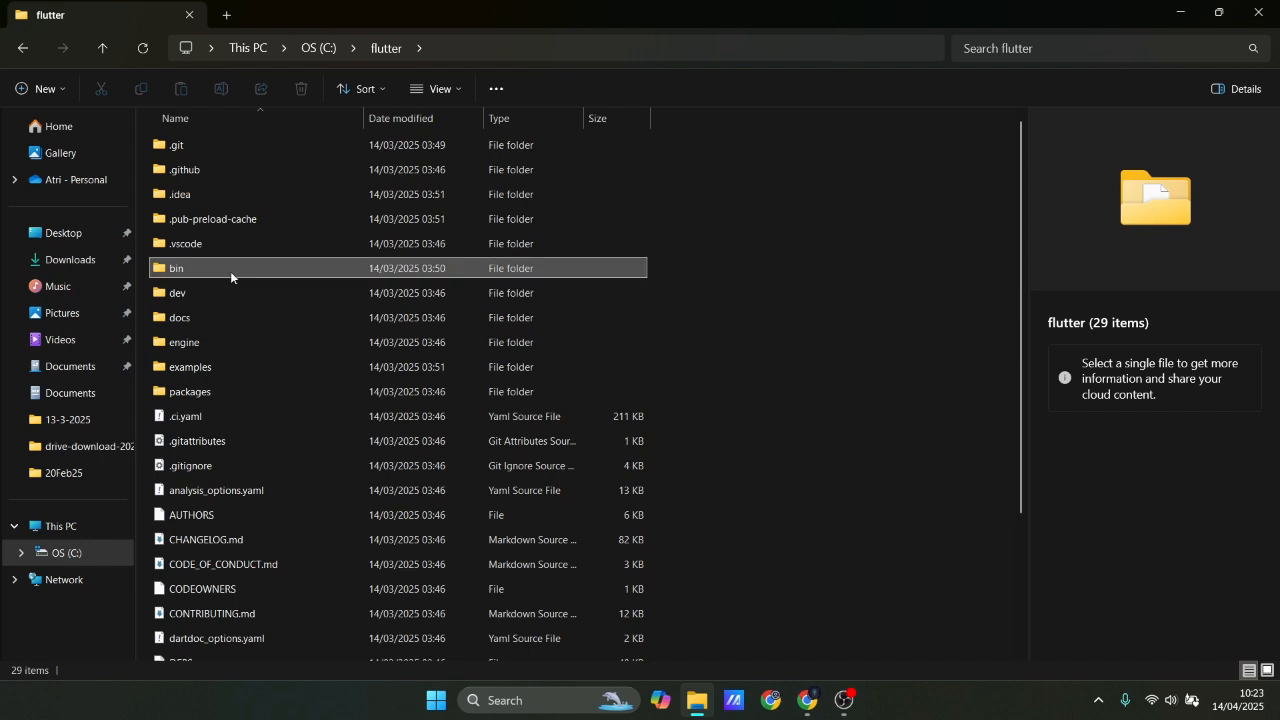
Copy the full path C:\flutter\bin of the open bin folder.
click(518, 49)
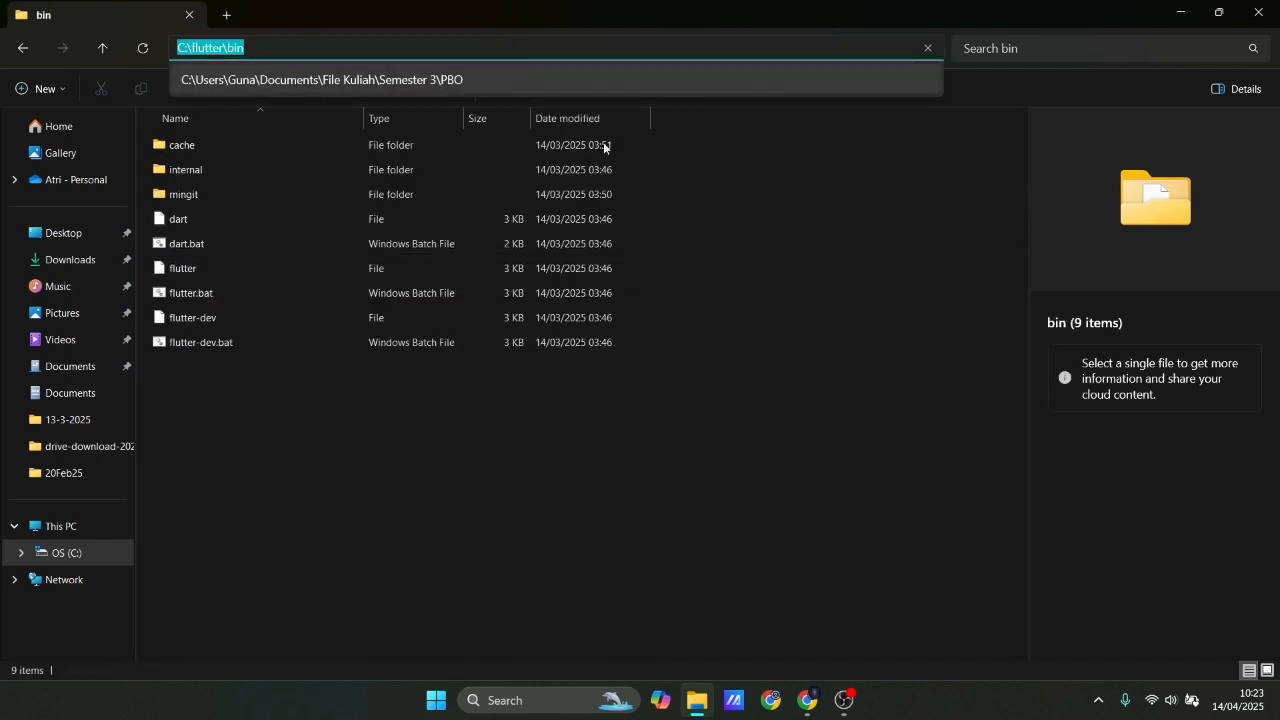
key(Escape)
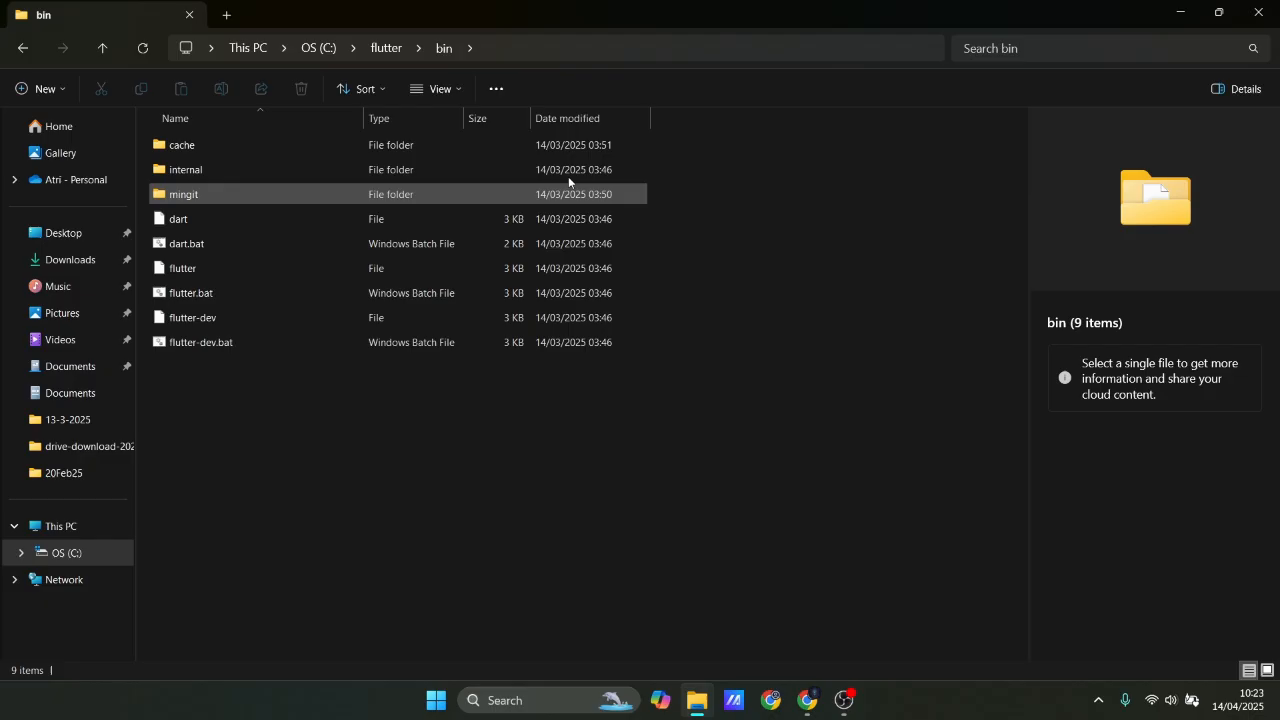
click(518, 49)
key(ctrl+c)
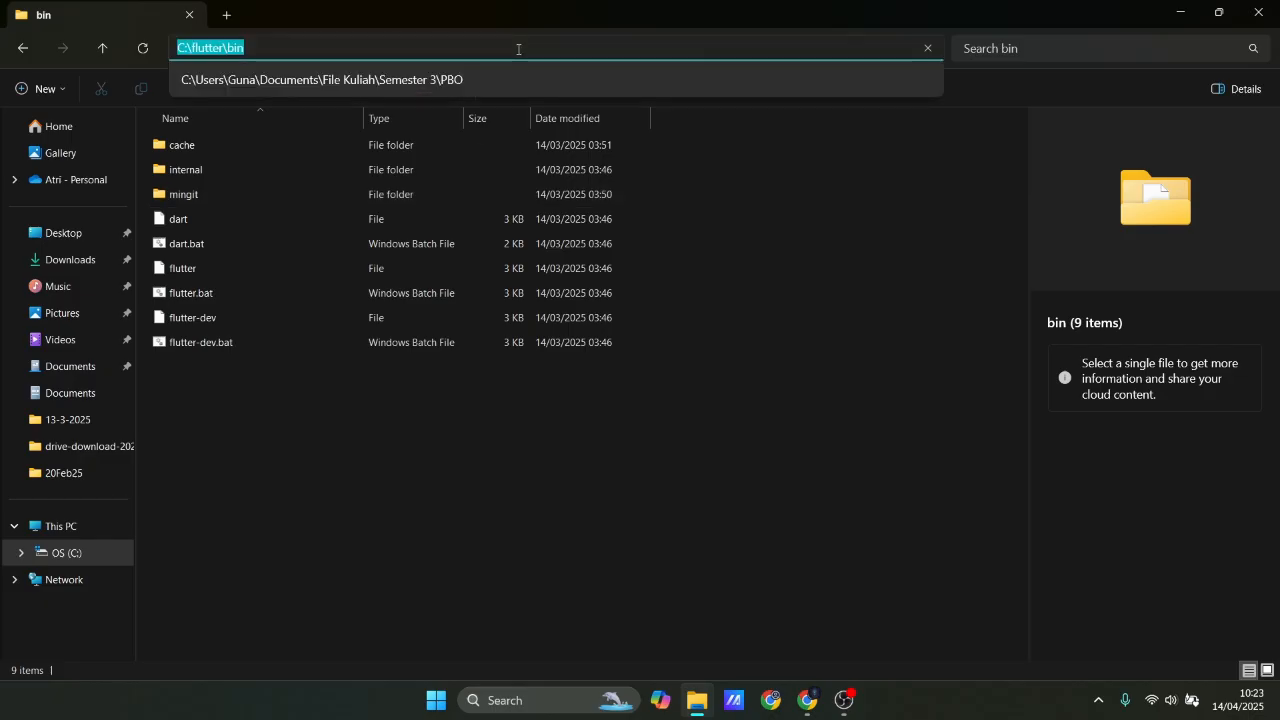
key(Escape)
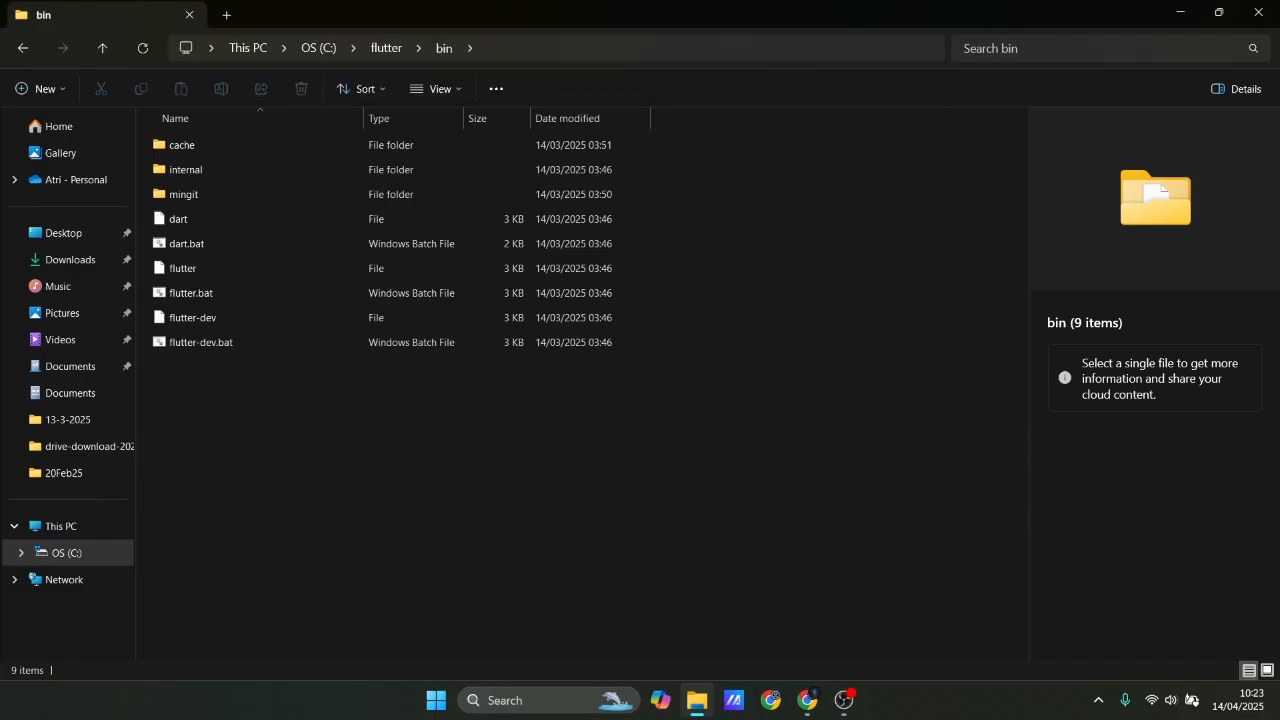
Search Windows for the system environment variables settings and open the Environment Variables dialog.
click(436, 700)
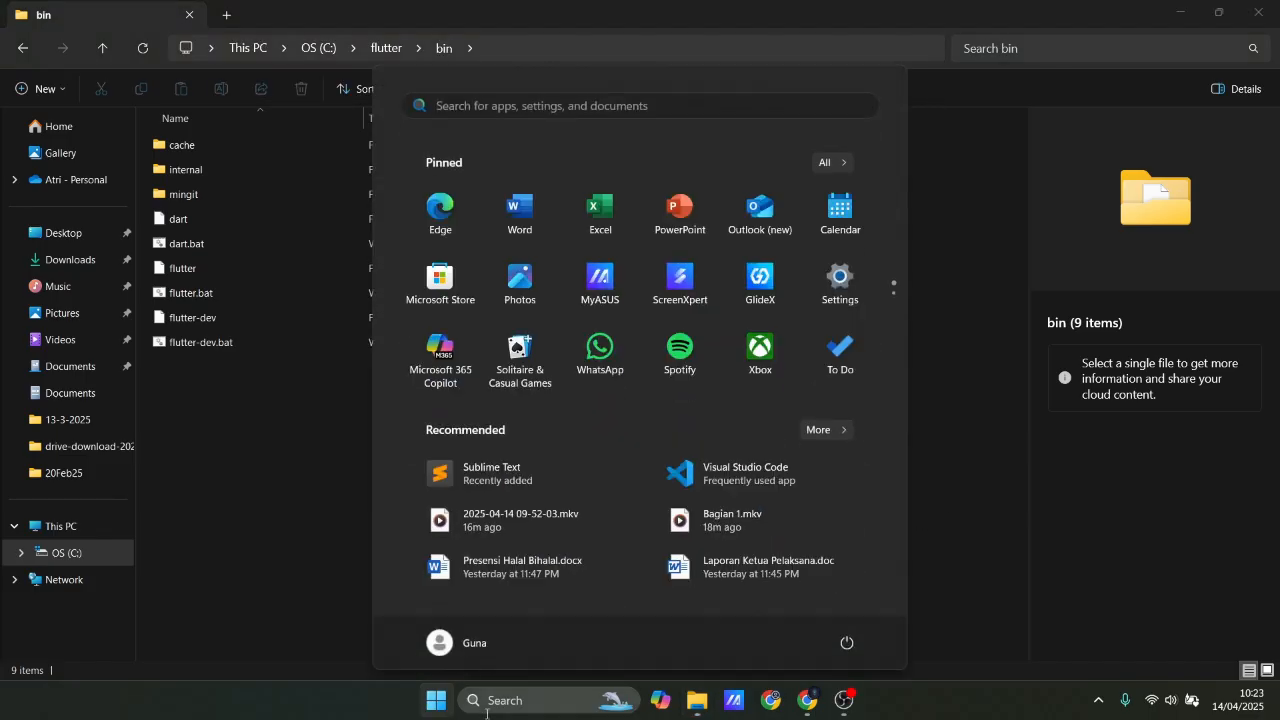
click(488, 700)
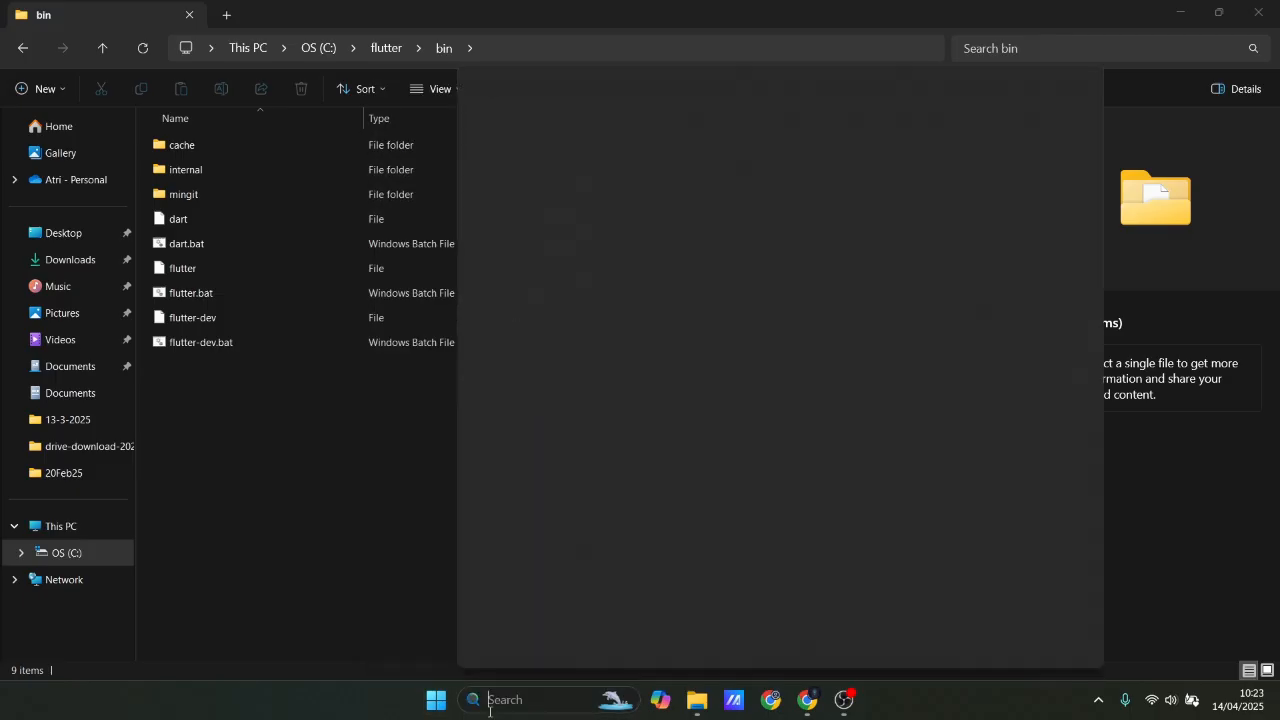
text(en)
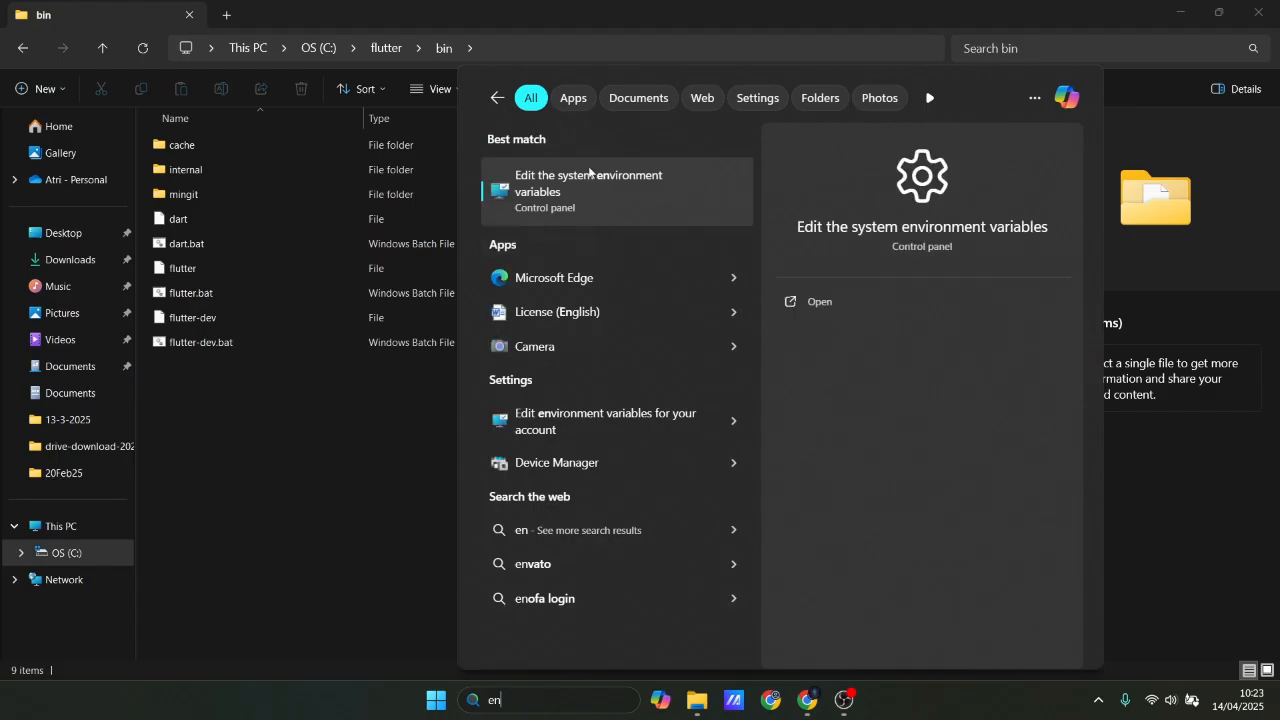
click(522, 197)
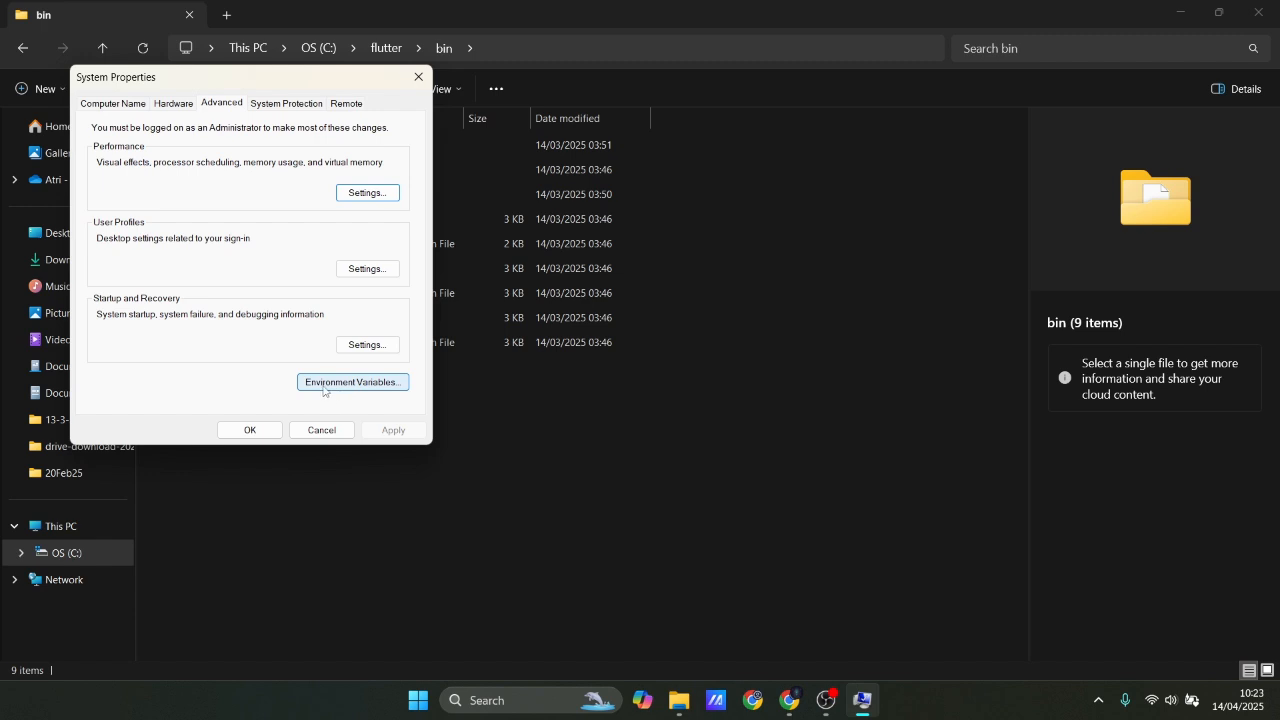
click(381, 389)
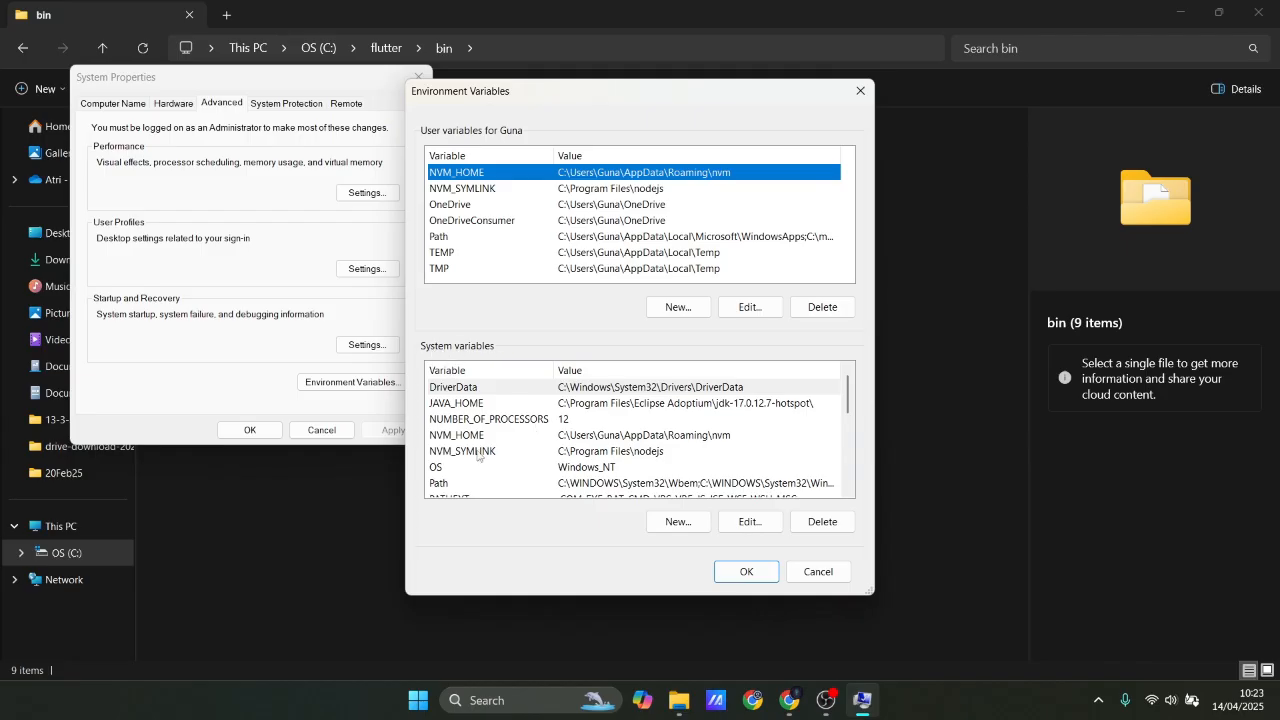
Add C:\flutter\bin as a new entry in the system Path variable.
scroll(481, 457, down, 1)
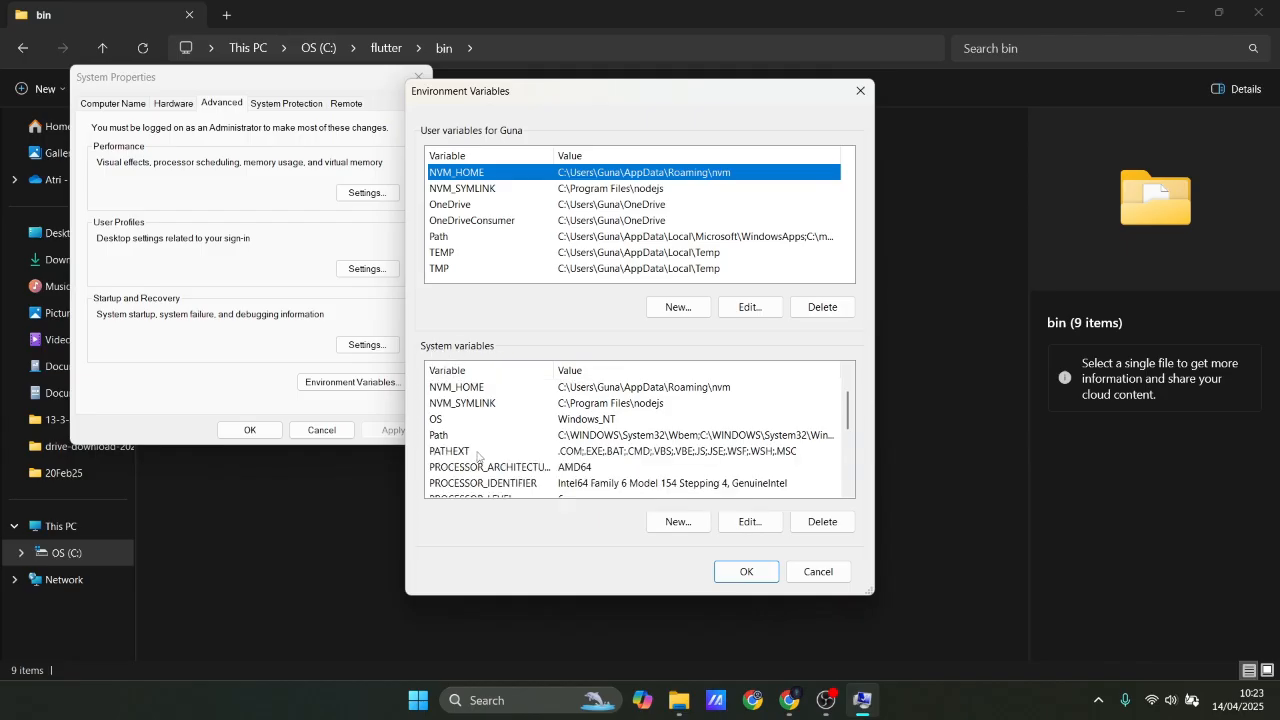
click(588, 439)
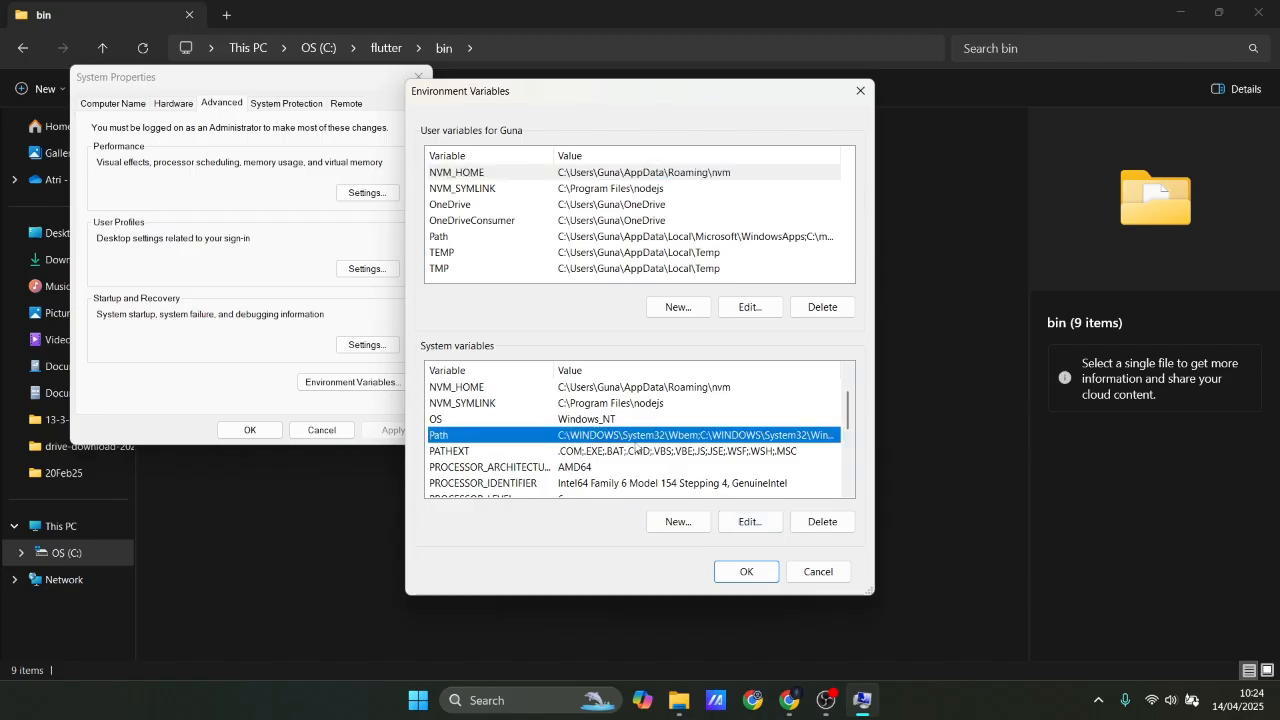
click(750, 521)
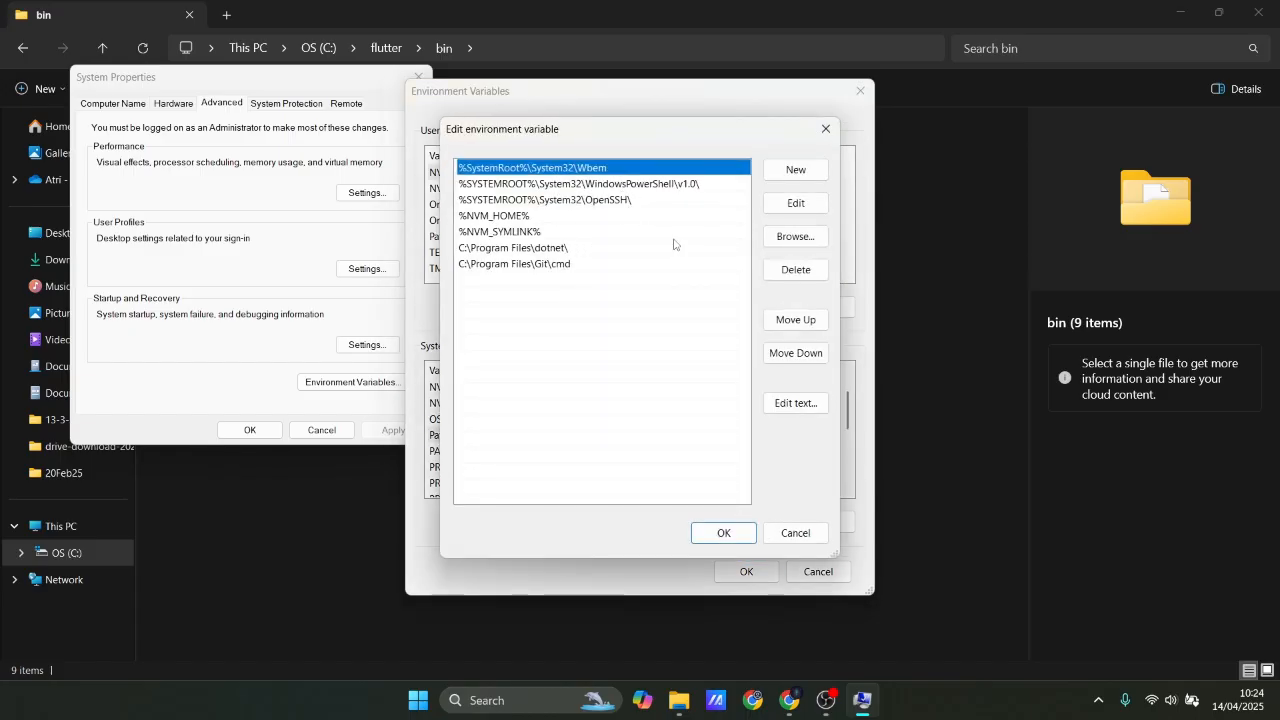
click(796, 171)
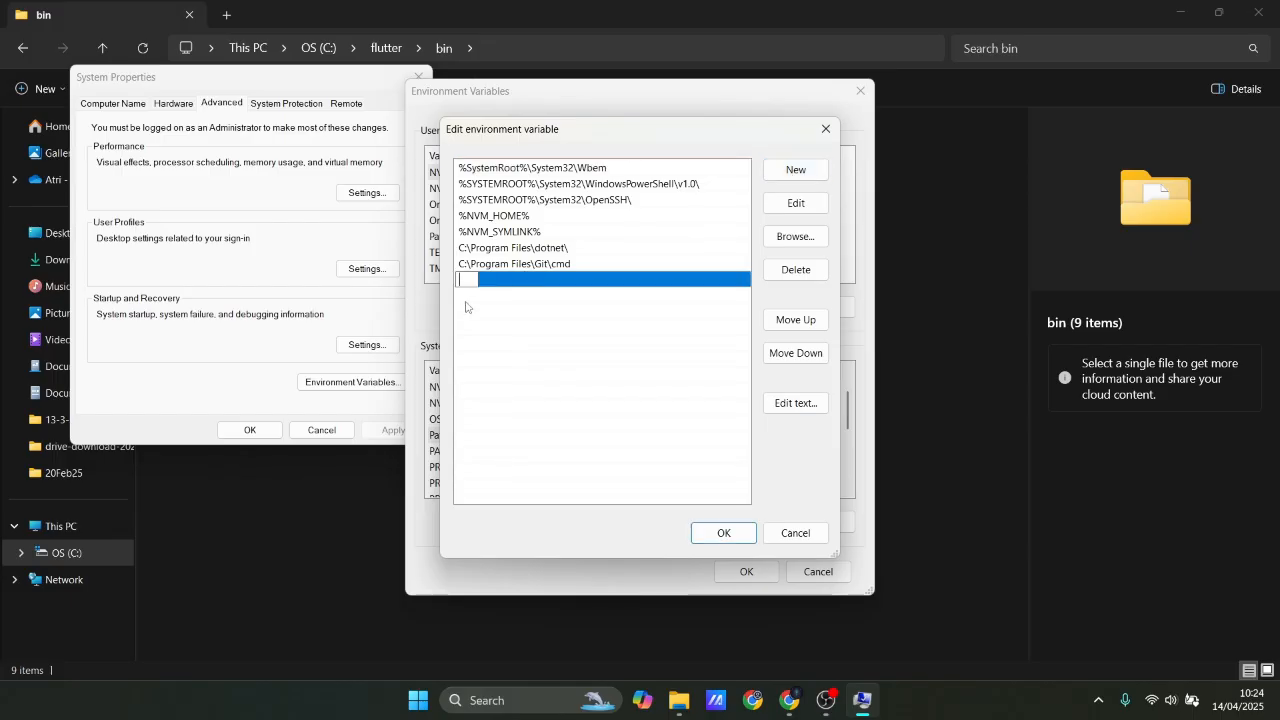
key(ctrl+v)
click(545, 300)
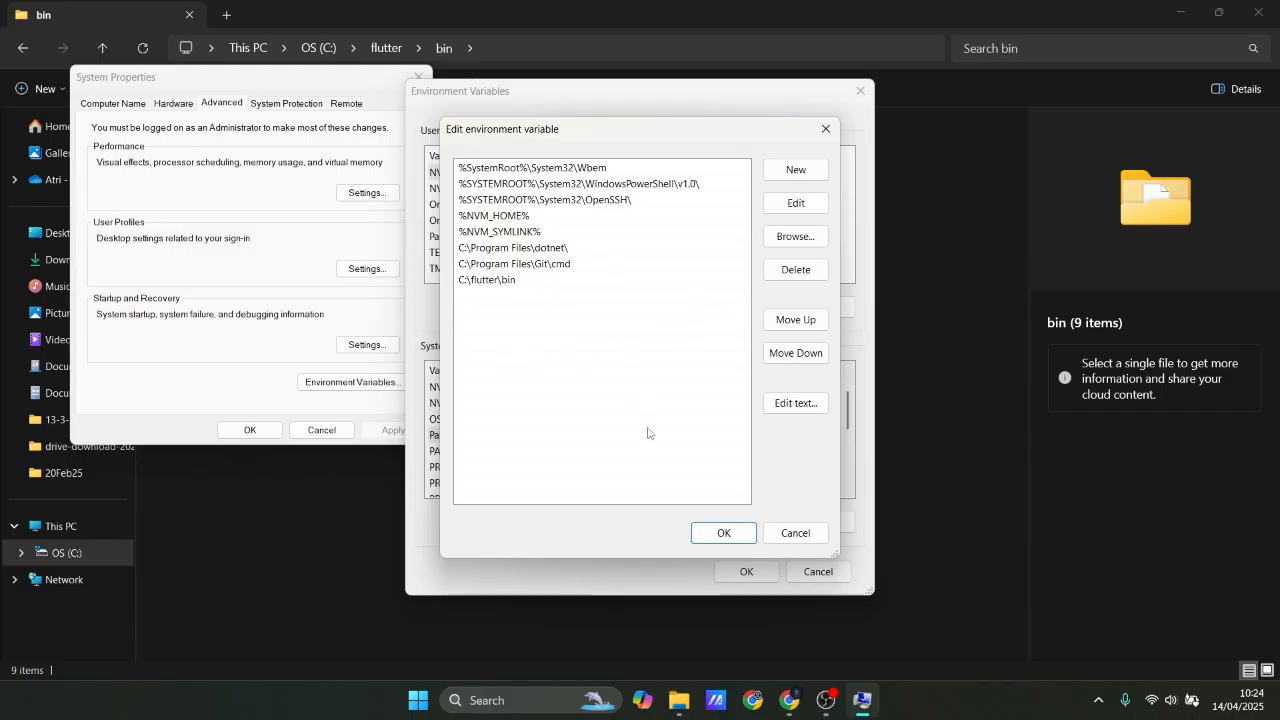
click(724, 535)
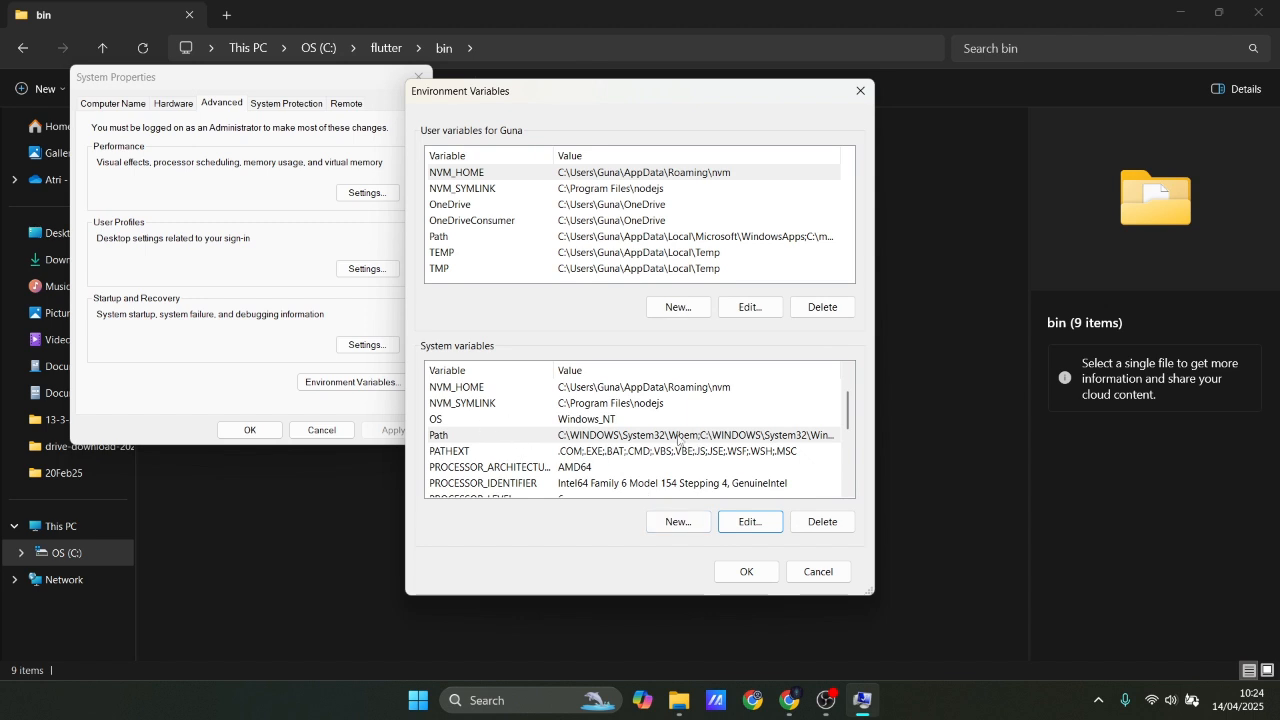
Recheck the entries of the system Path variable, then save the environment variables and close System Properties.
click(742, 524)
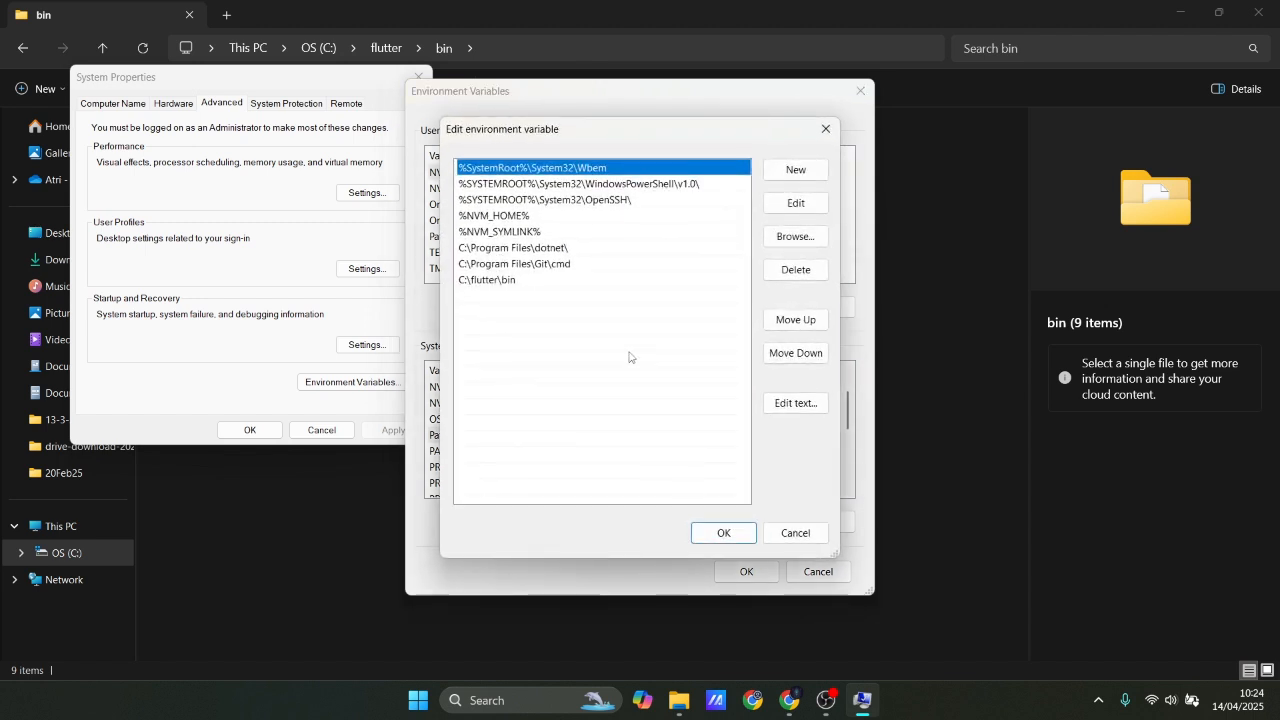
click(729, 532)
click(746, 571)
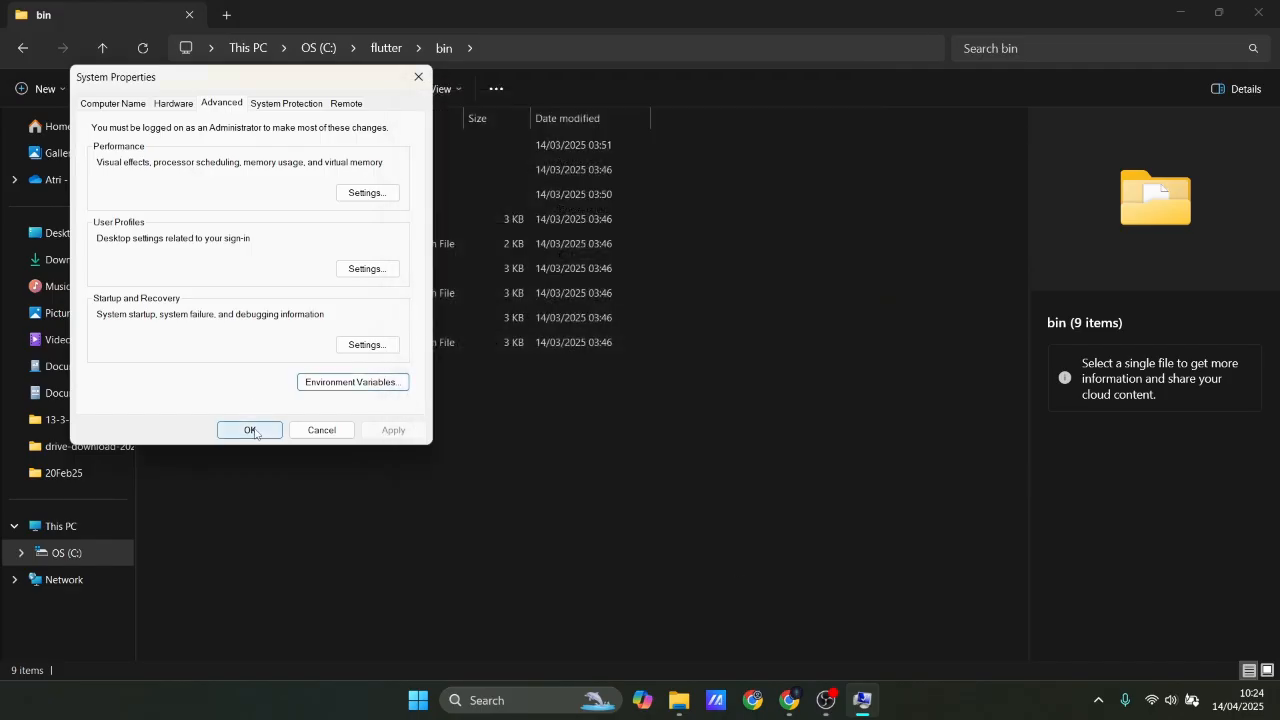
click(251, 430)
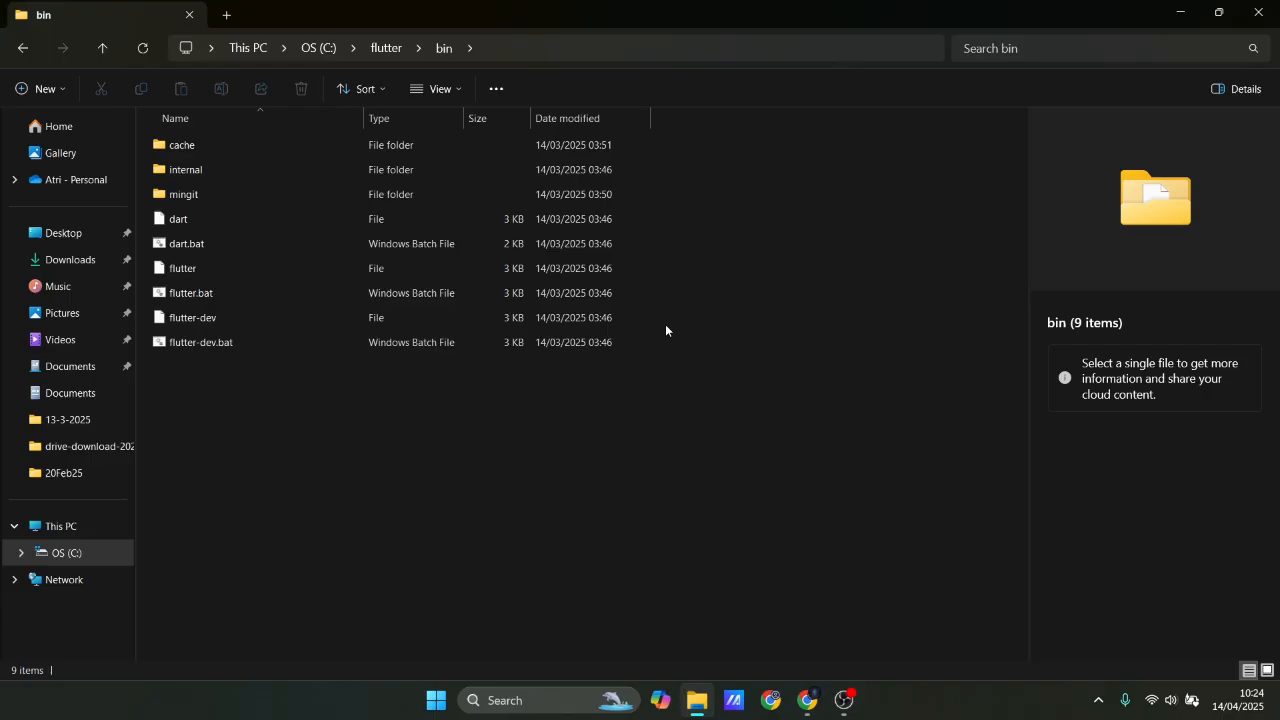
Run the flutter command in Command Prompt to test the Path setup, then close the window.
click(552, 705)
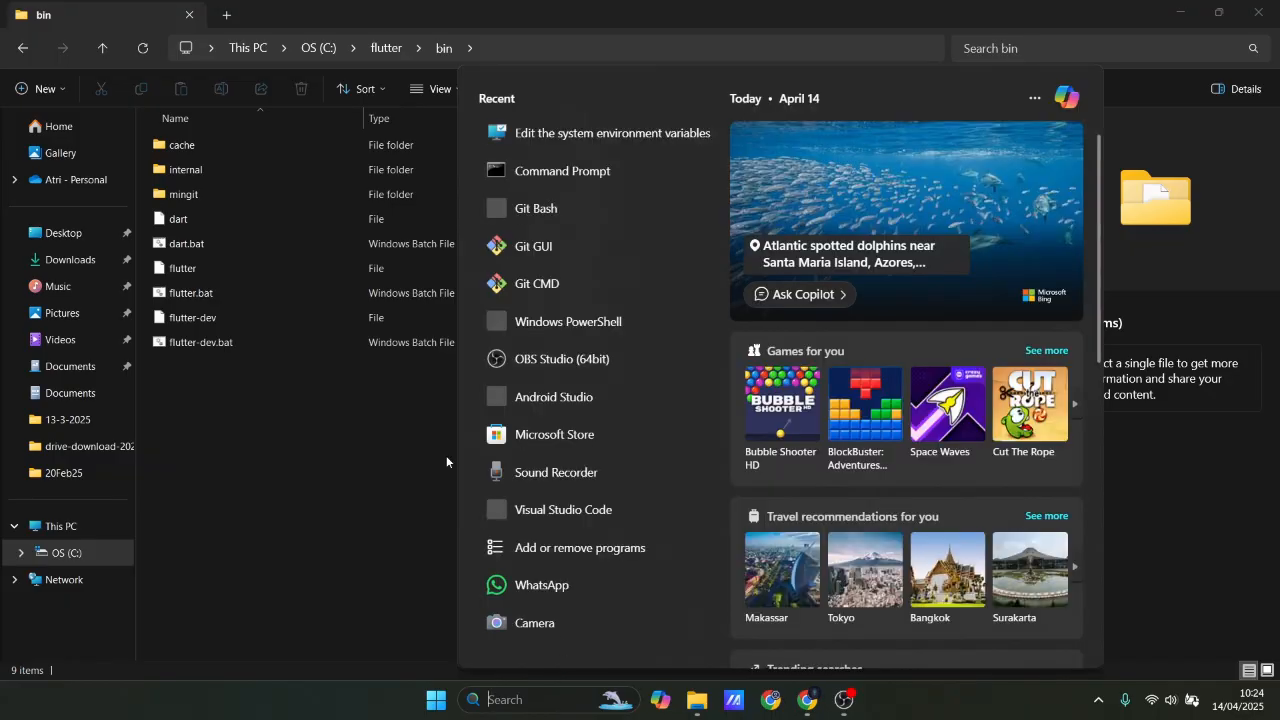
click(517, 173)
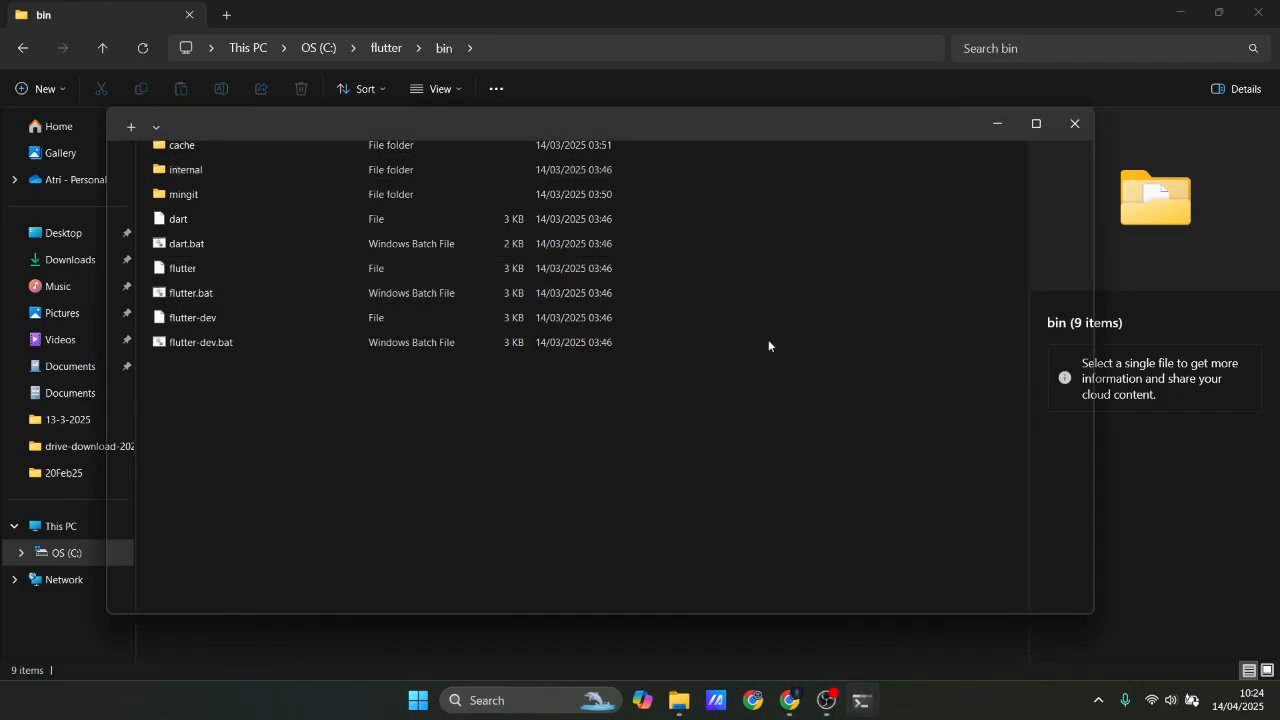
text(flu)
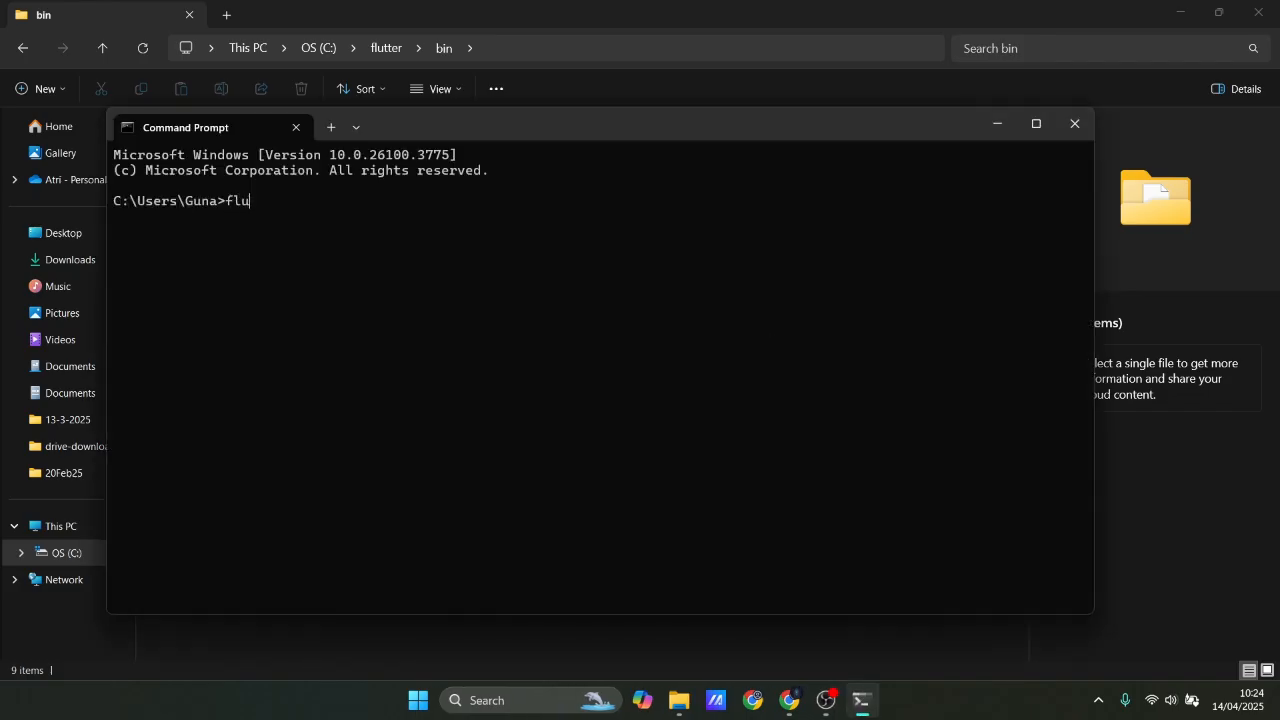
text(tter)
key(Return)
key(alt+F4)
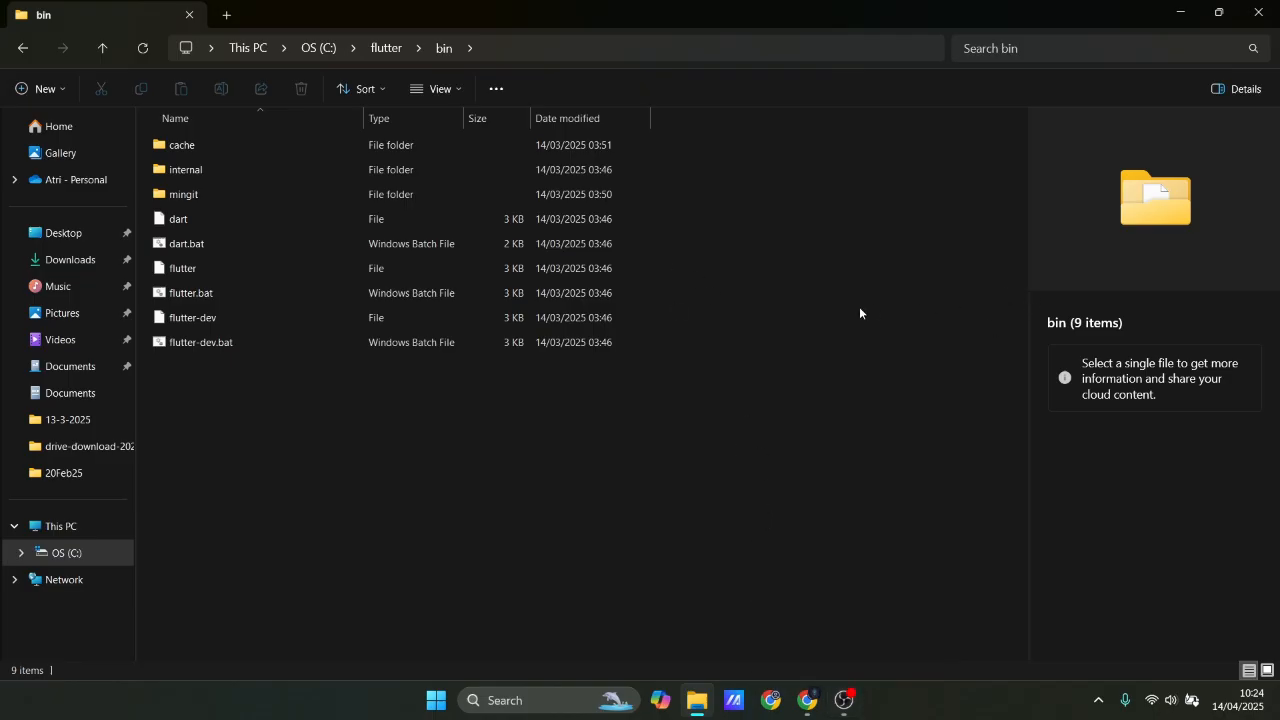
Search Windows for cmd and run the flutter command again in a new Command Prompt window.
key(super)
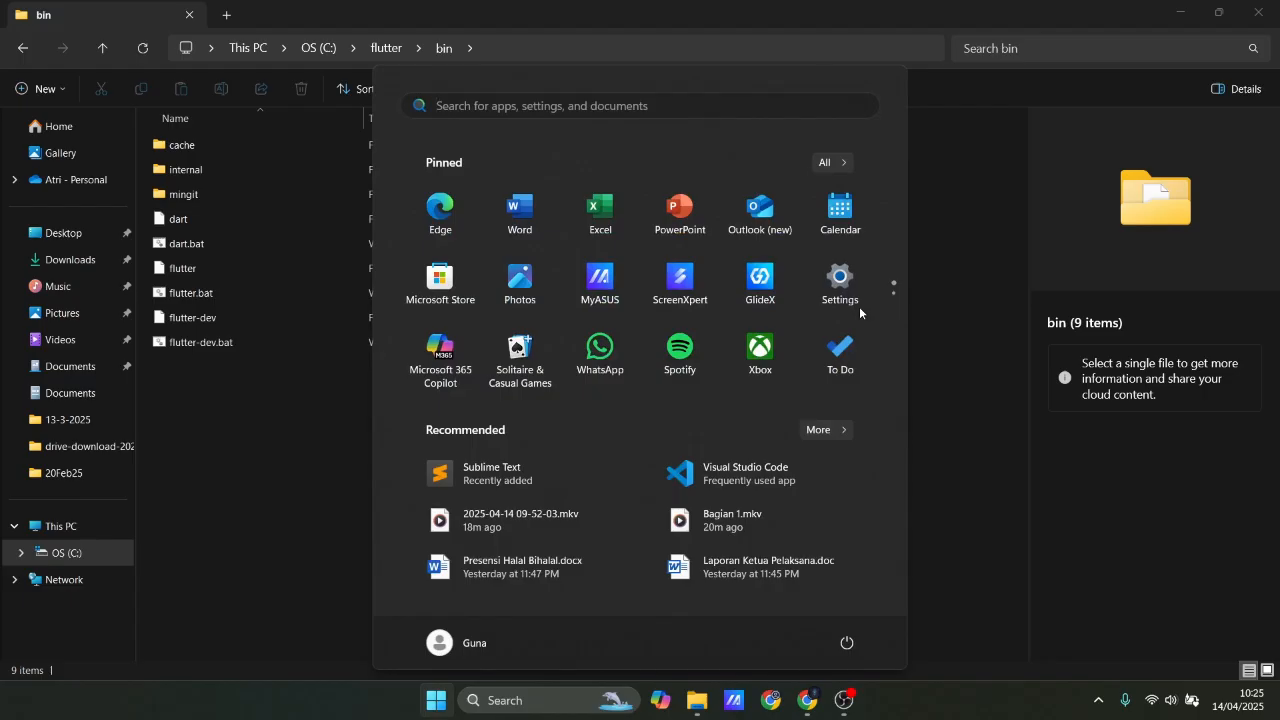
text(cmd)
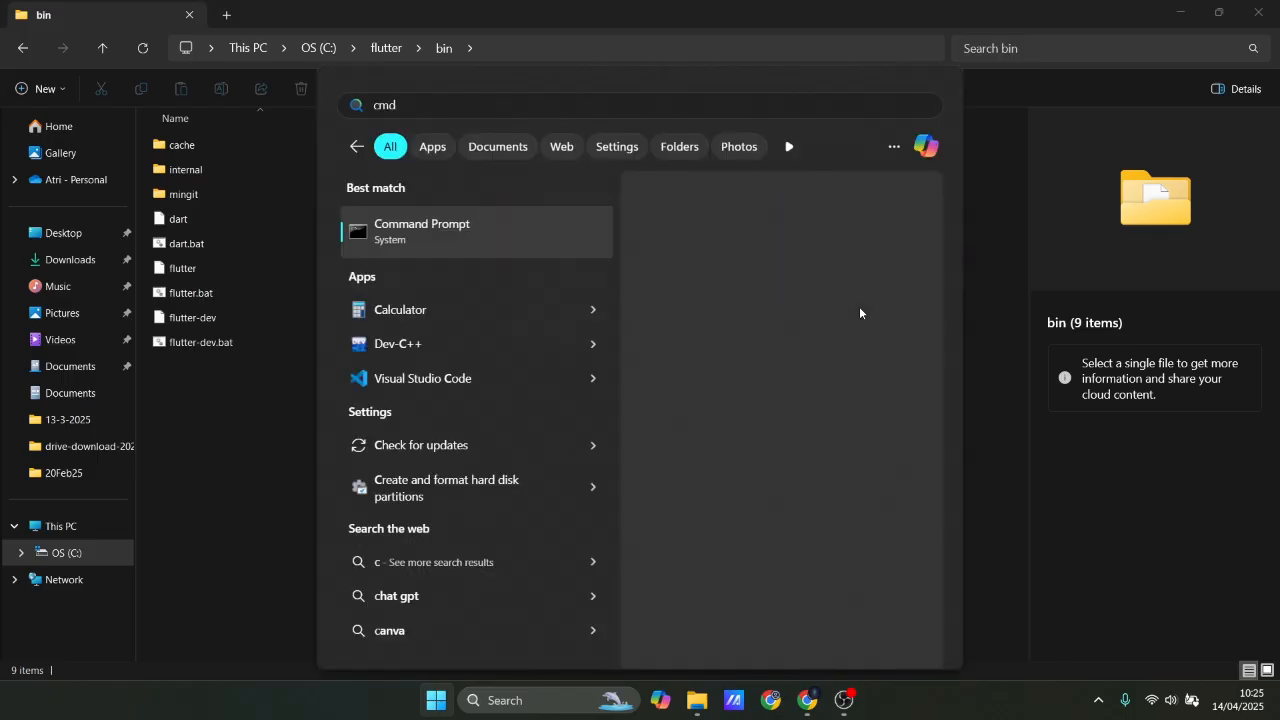
key(Return)
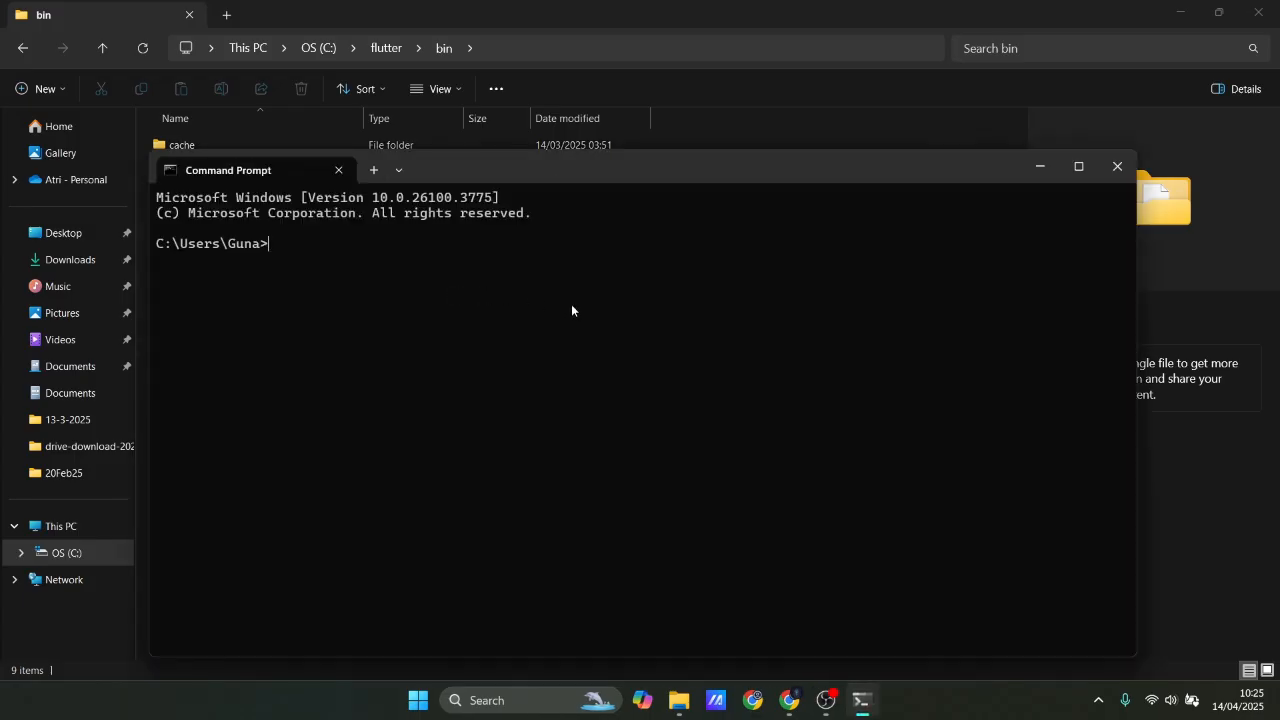
text(flutter)
key(Return)
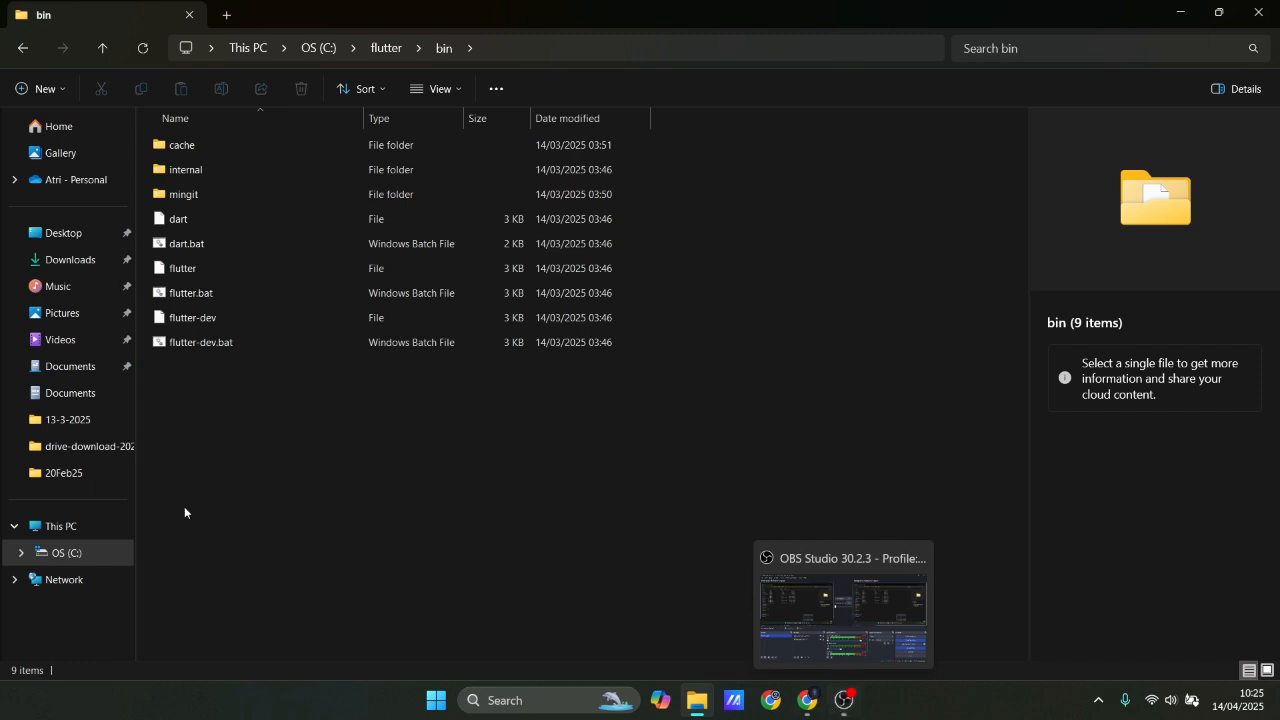
In the Downloads folder, collapse the Last week group, launch android-studio-2024.3.1.14-windows.exe and allow it to run.
click(45, 262)
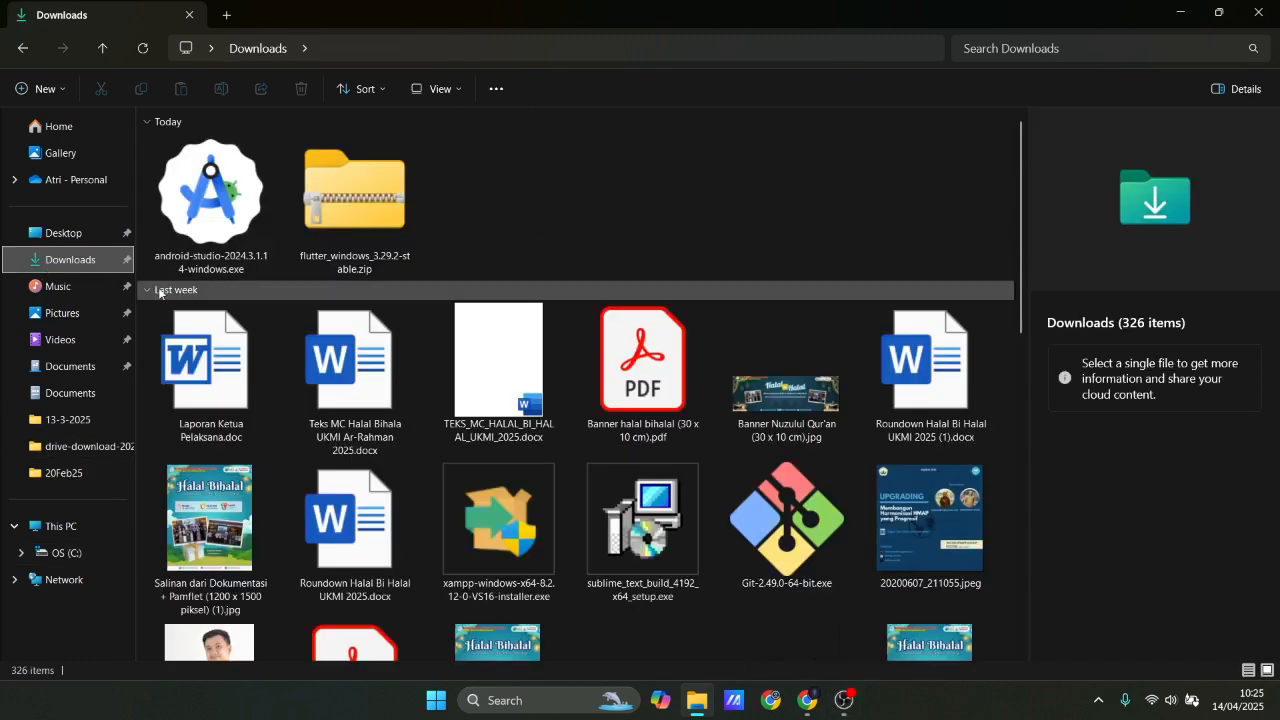
click(147, 290)
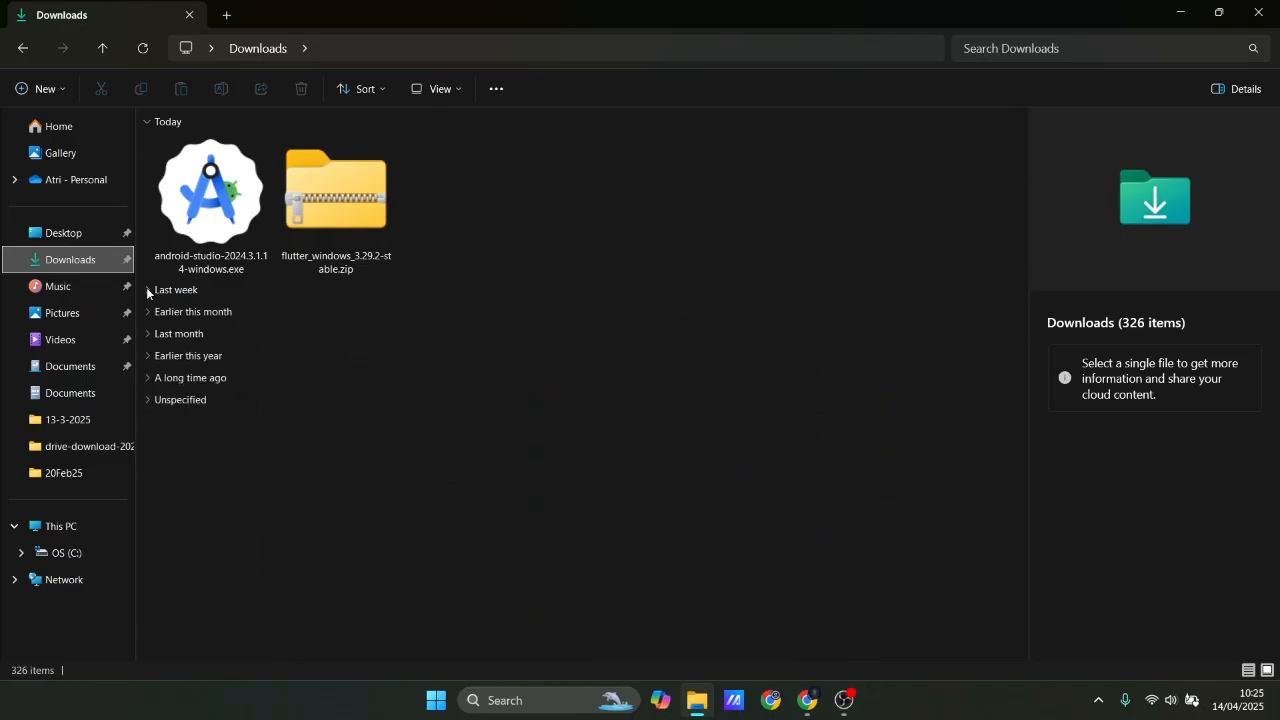
click(170, 170)
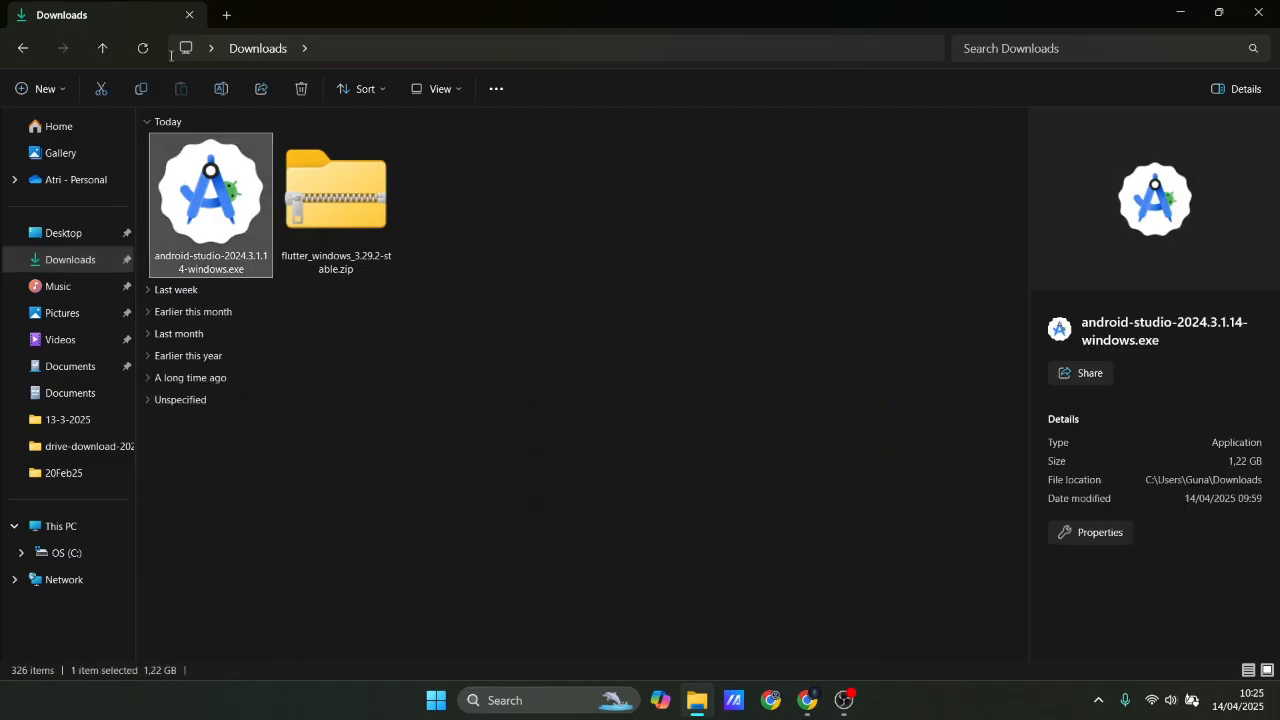
double_click(217, 204)
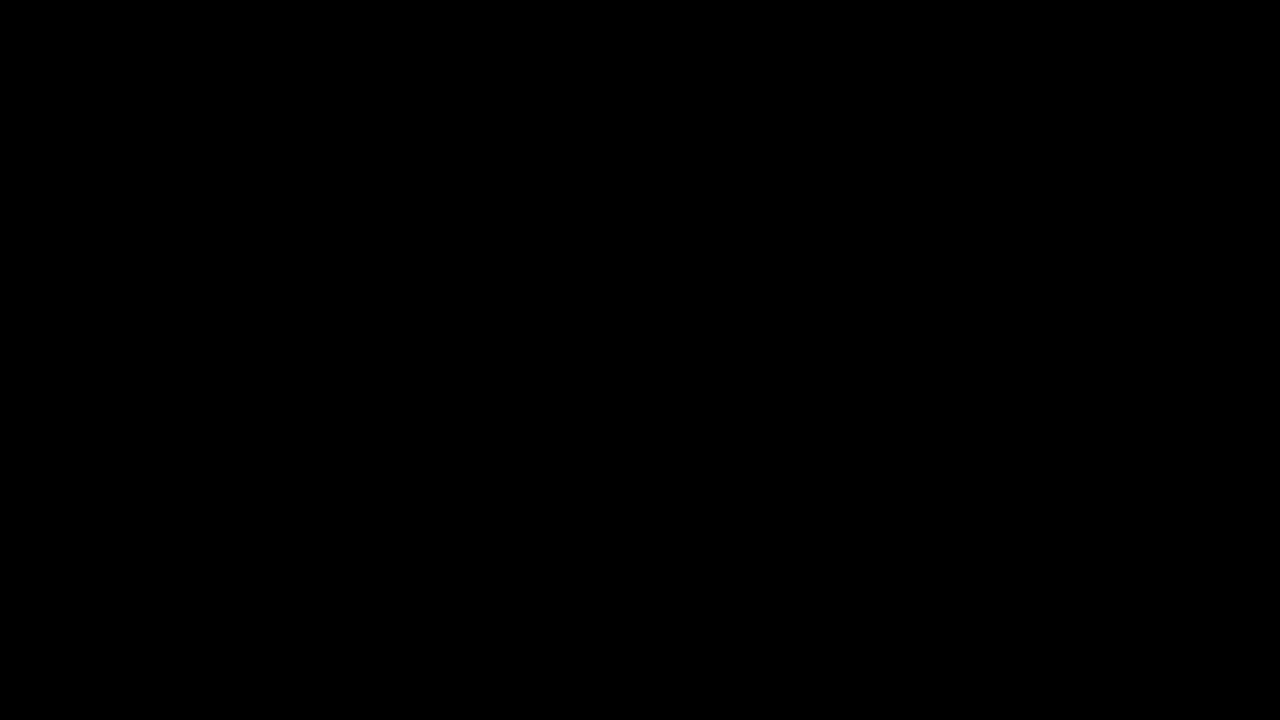
click(575, 493)
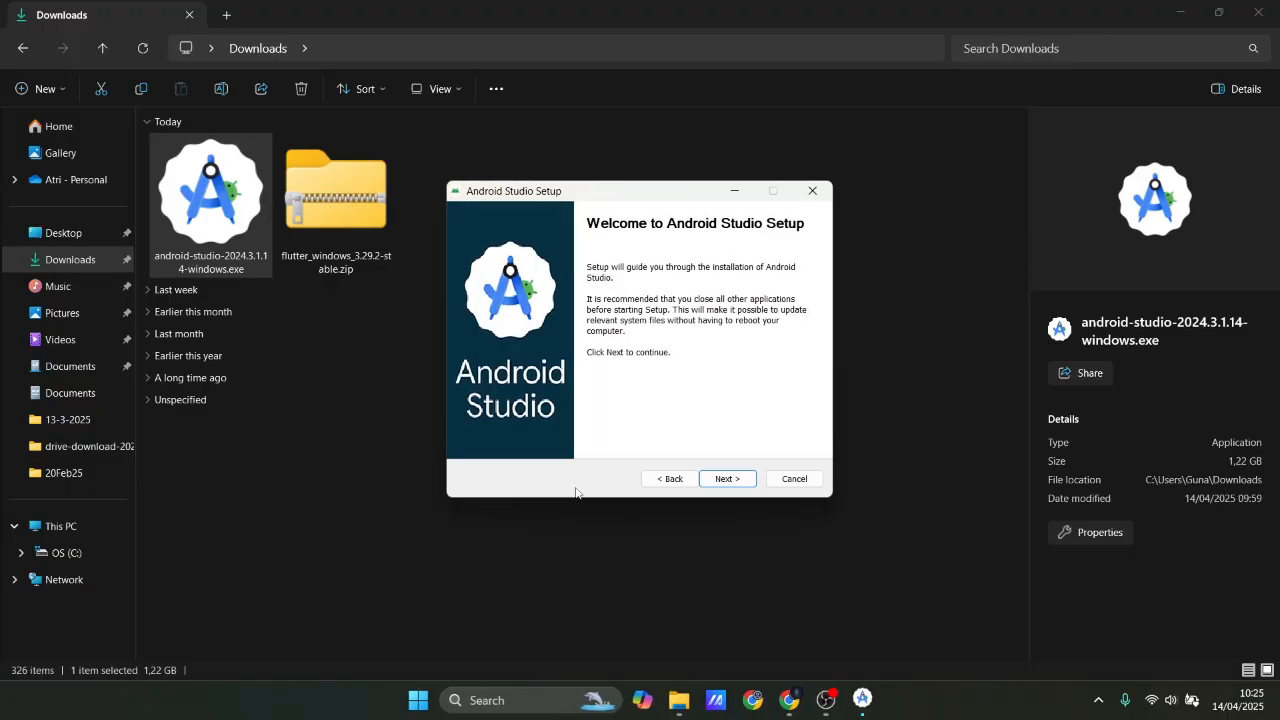
Install Android Studio with Android Virtual Device into C:\Program Files\Android\Android Studio, keeping the Android Studio Start Menu folder.
click(735, 478)
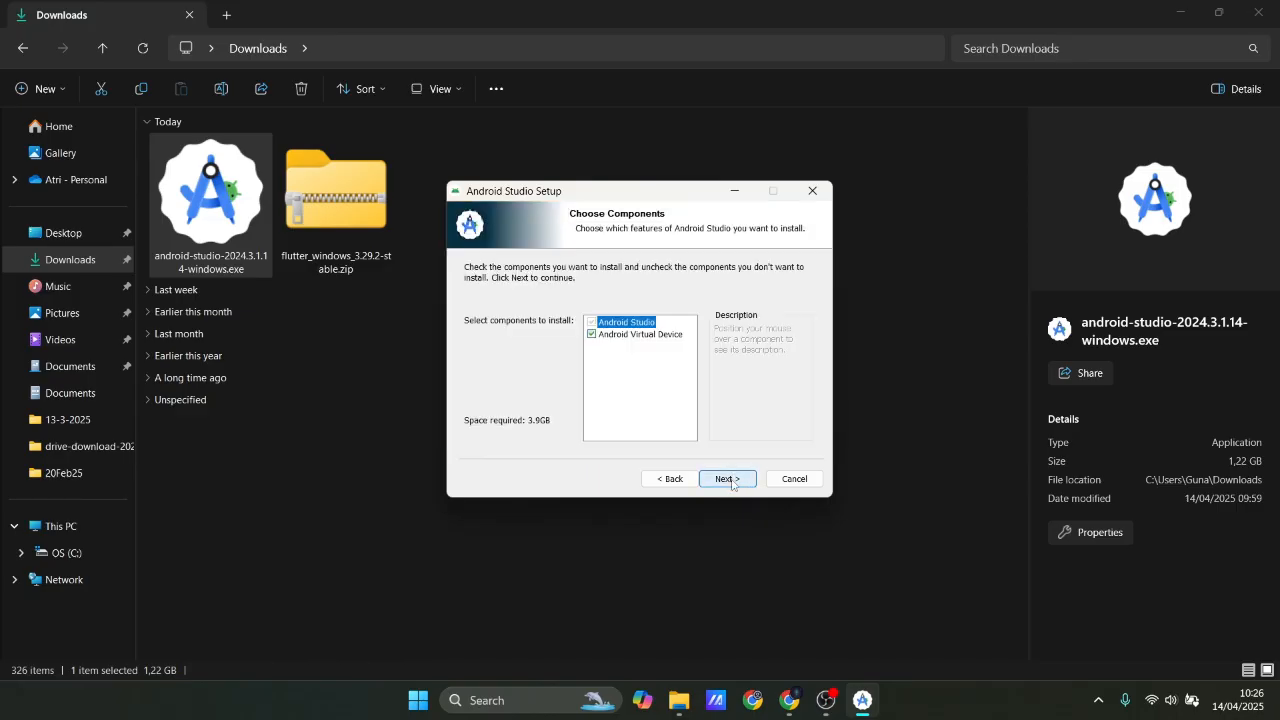
click(733, 482)
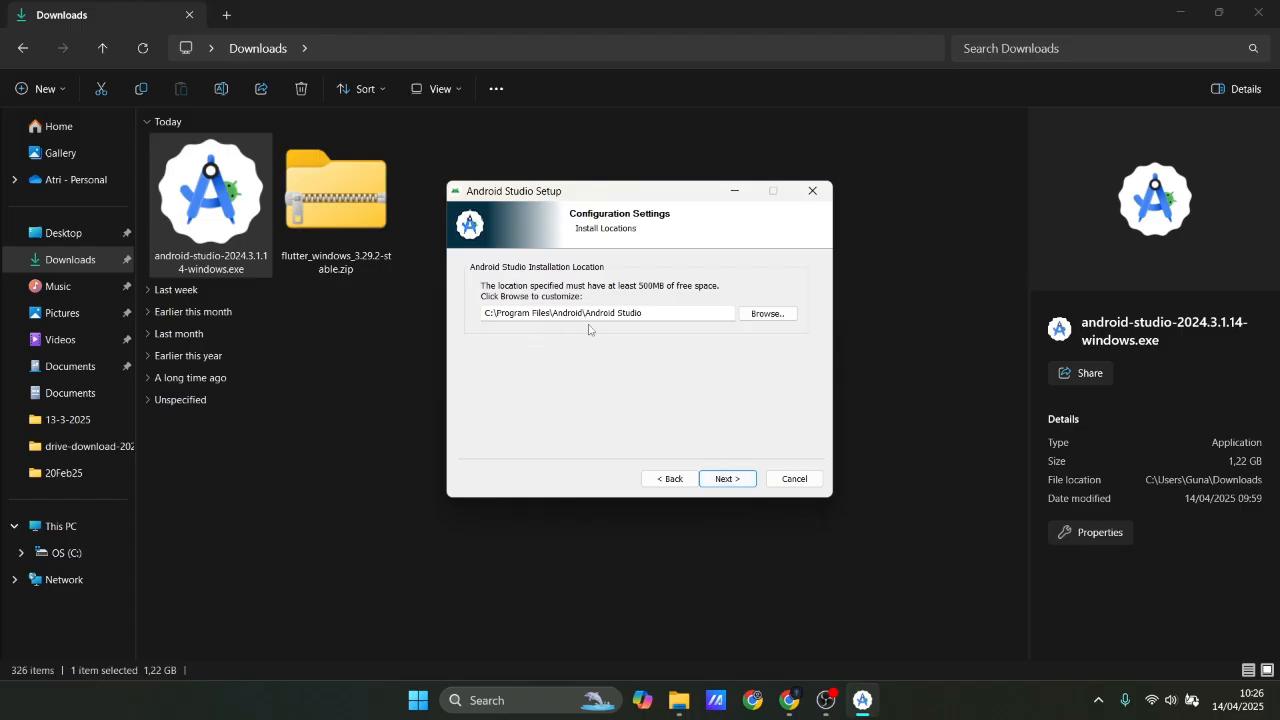
click(724, 483)
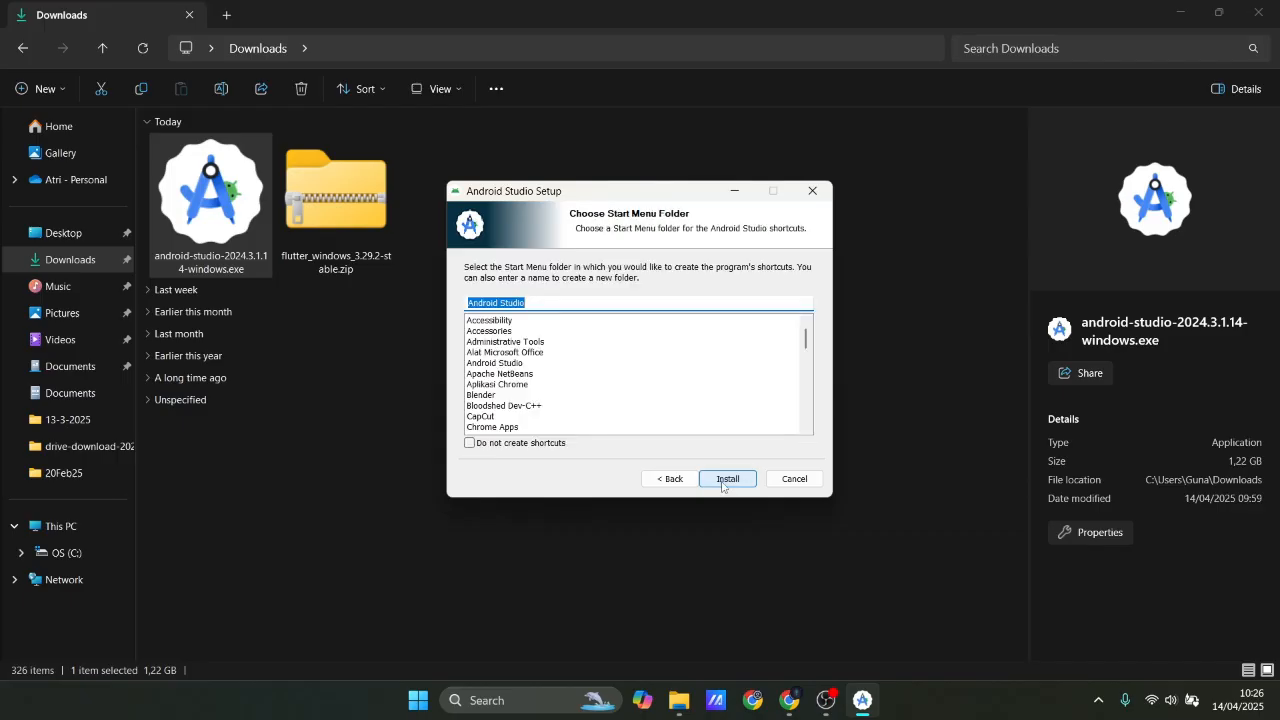
click(727, 479)
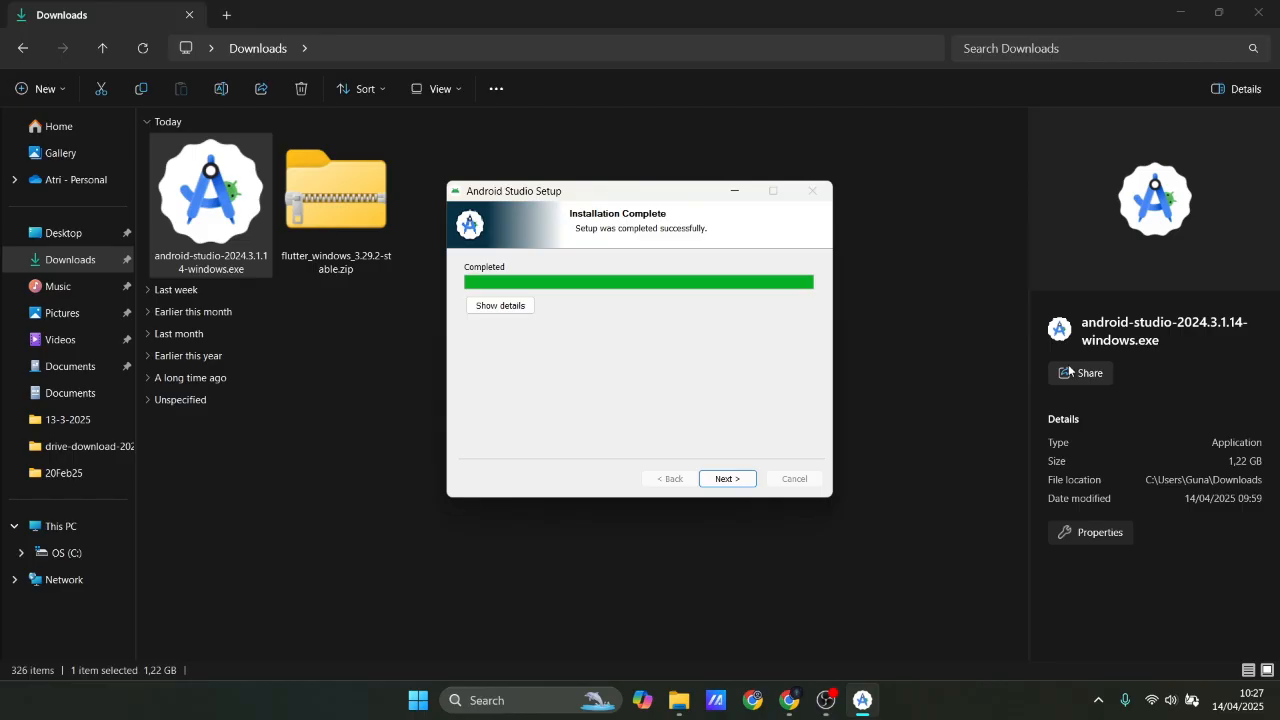
Finish the Android Studio setup with Start Android Studio enabled and decline sending usage statistics to Google.
click(735, 479)
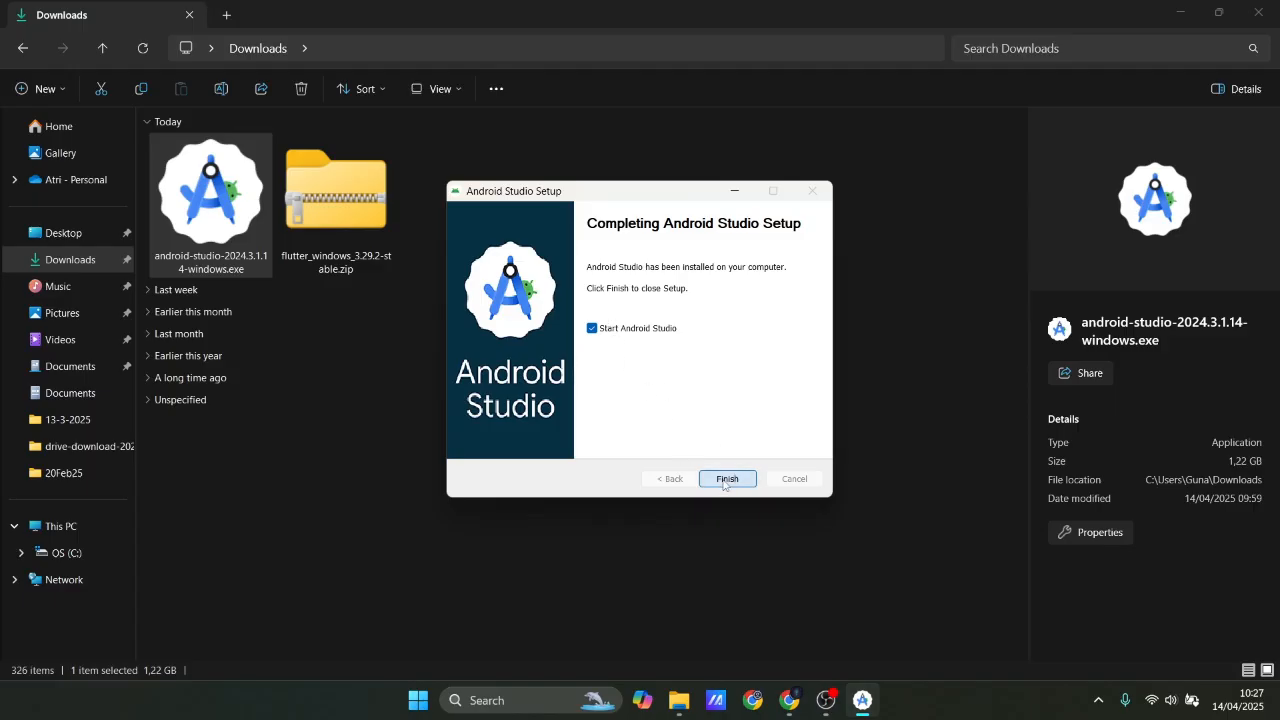
click(726, 479)
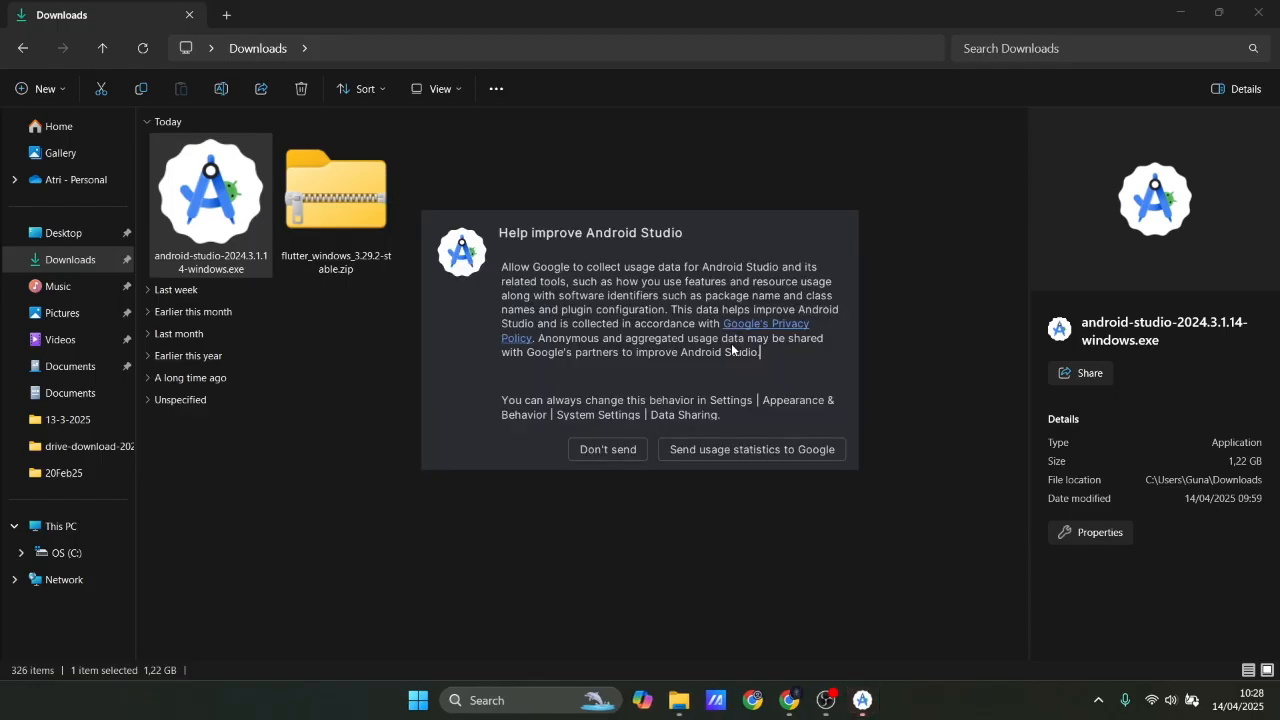
click(627, 452)
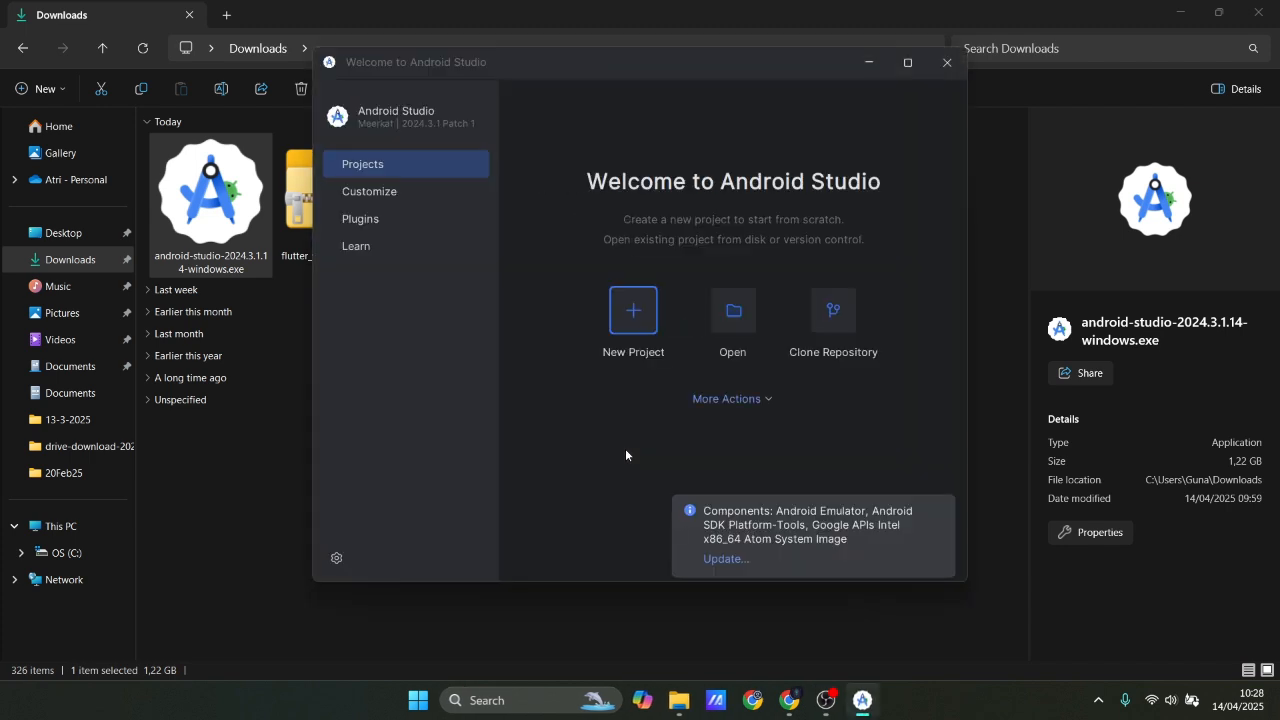
Go to the Android Studio plugins, search the installed ones for dart, and clear the search.
click(365, 219)
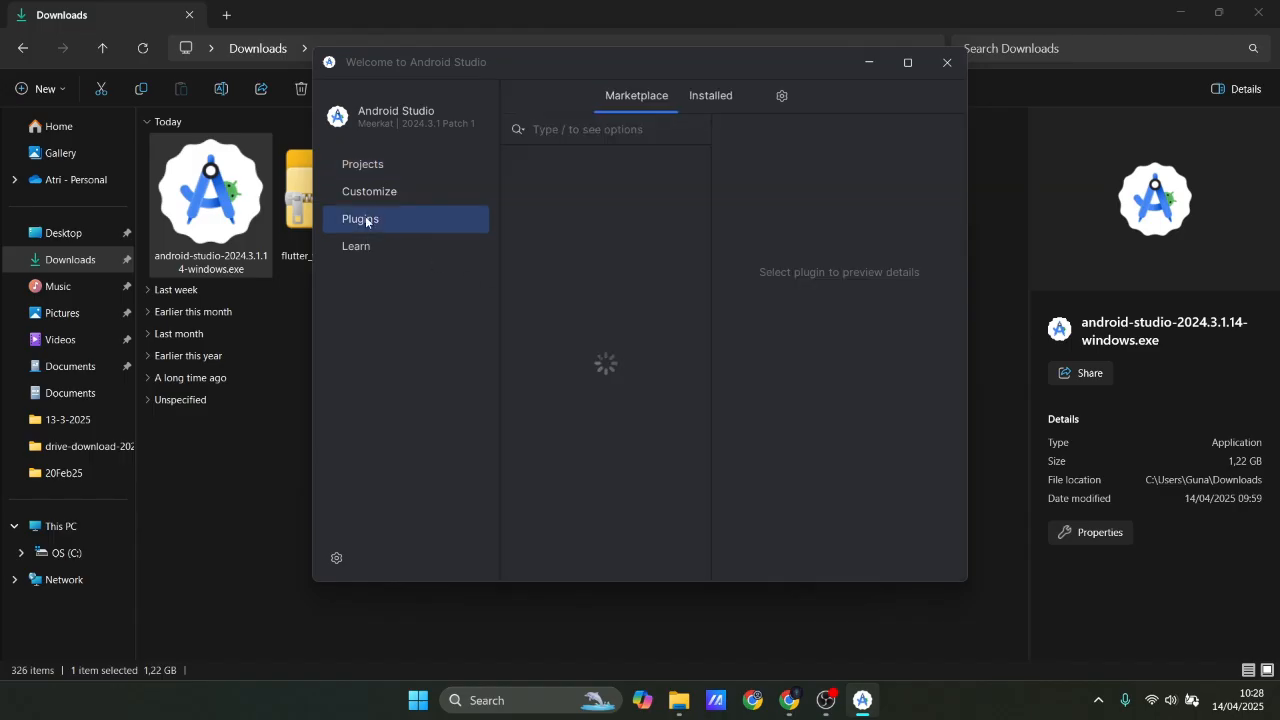
click(719, 96)
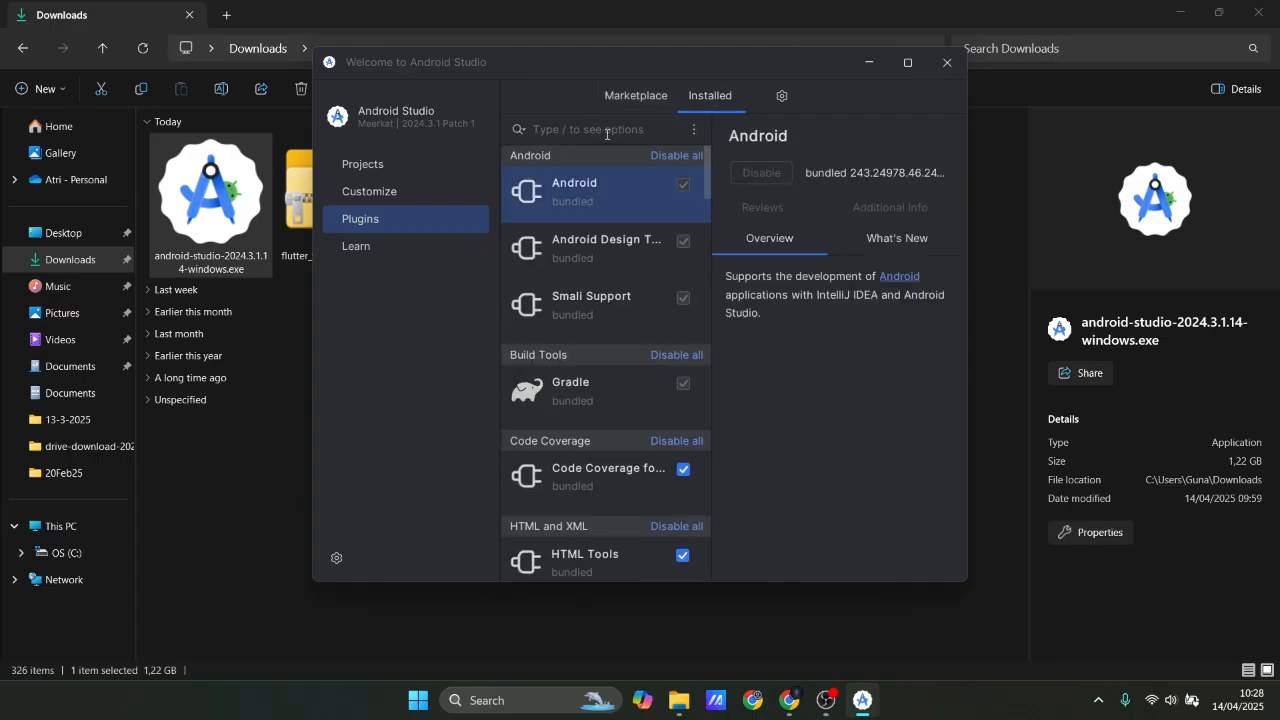
text(dart)
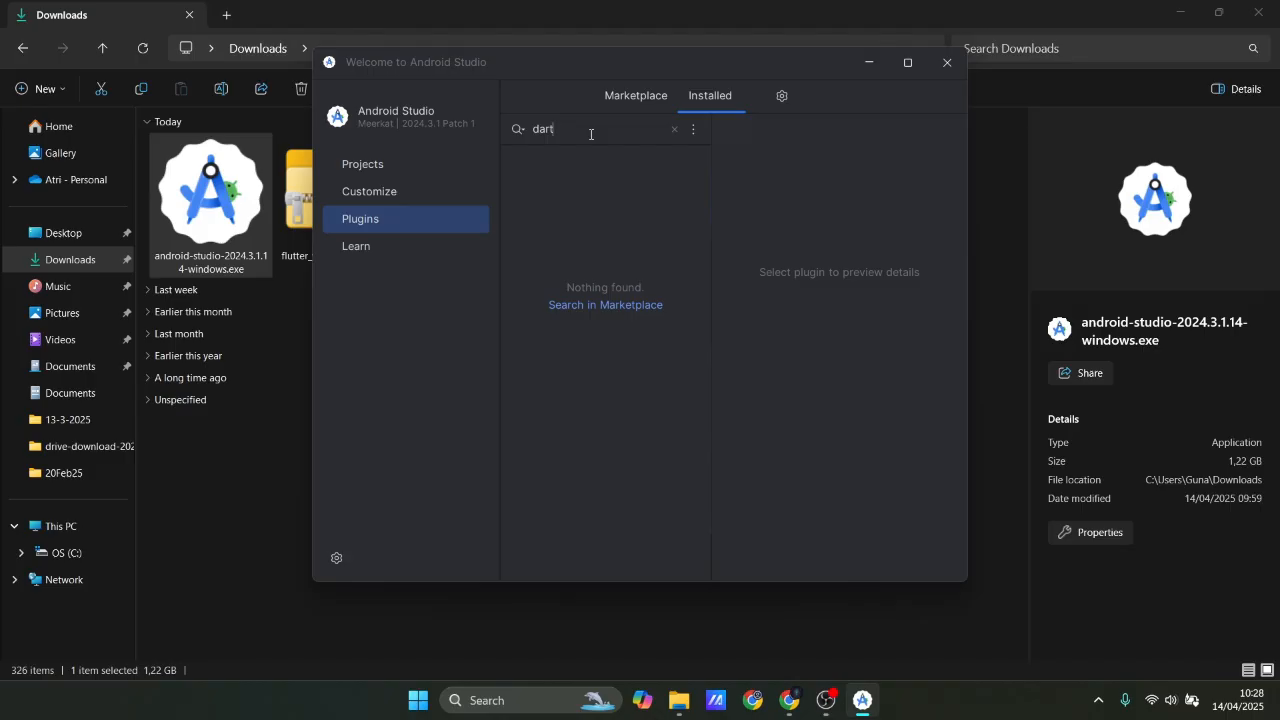
key(BackSpace)
key(BackSpace)
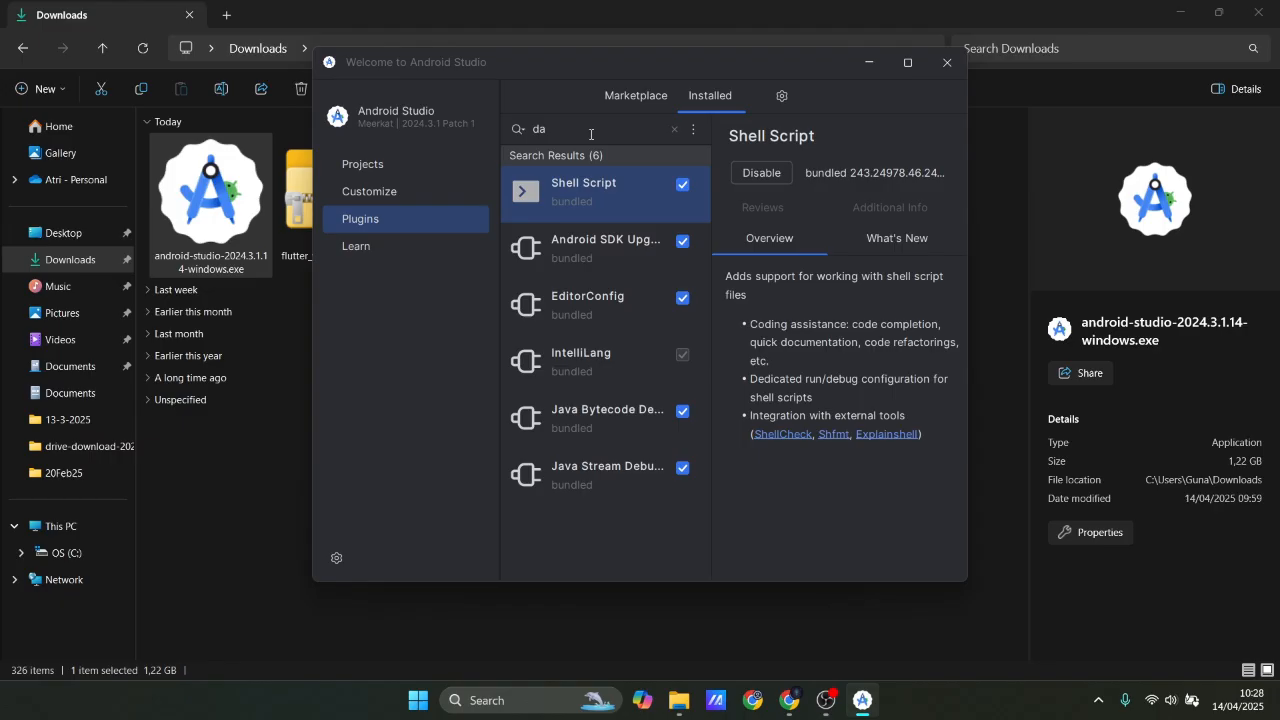
key(BackSpace)
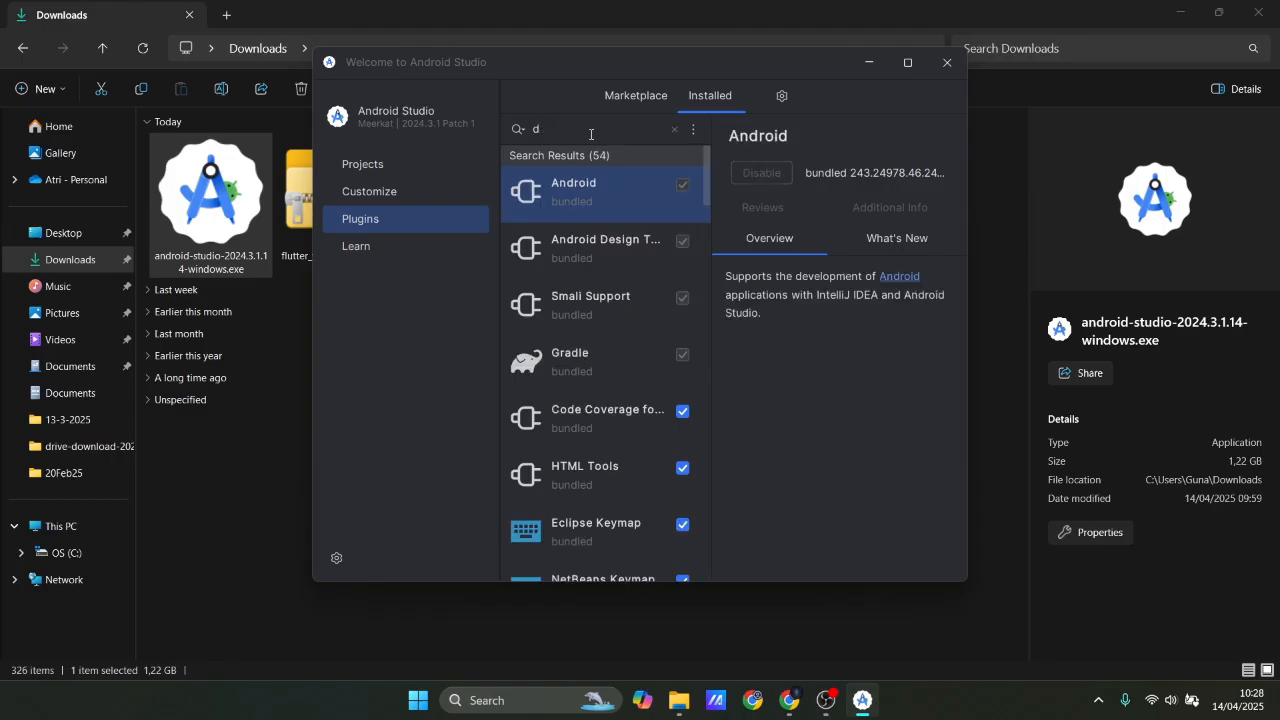
key(BackSpace)
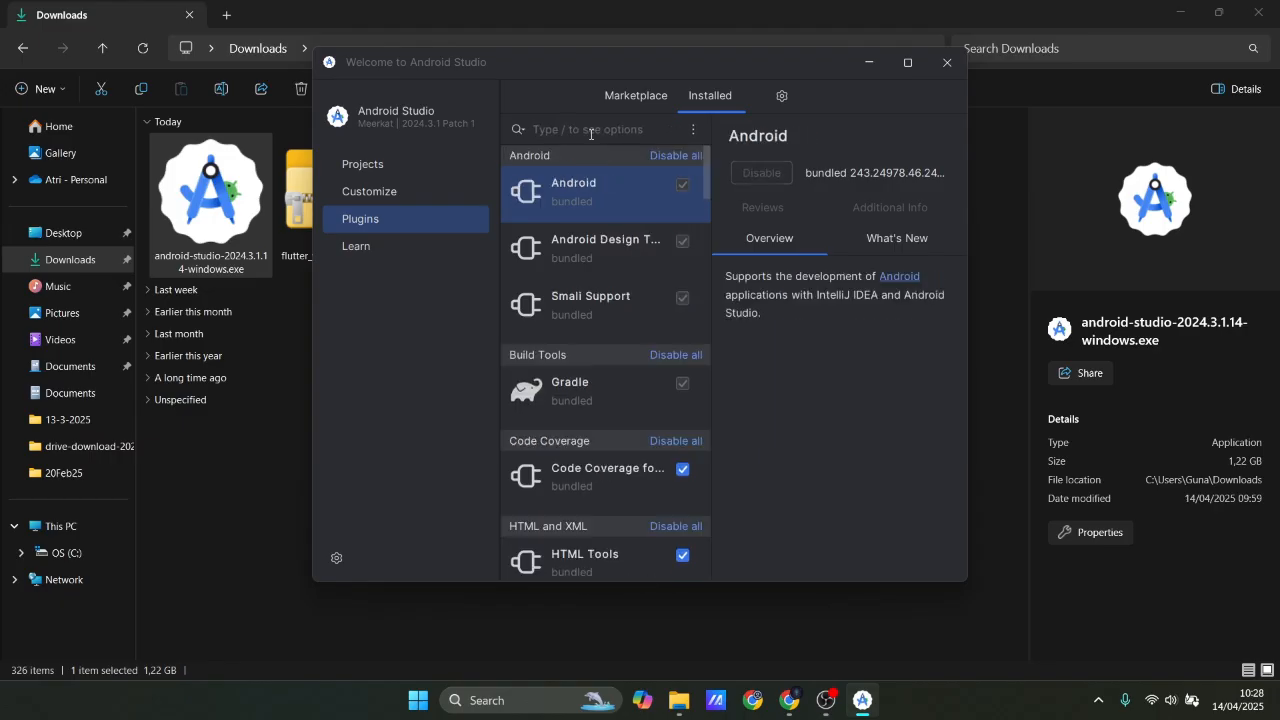
Search the plugin Marketplace for dart and install the Dart plugin by JetBrains.
click(636, 96)
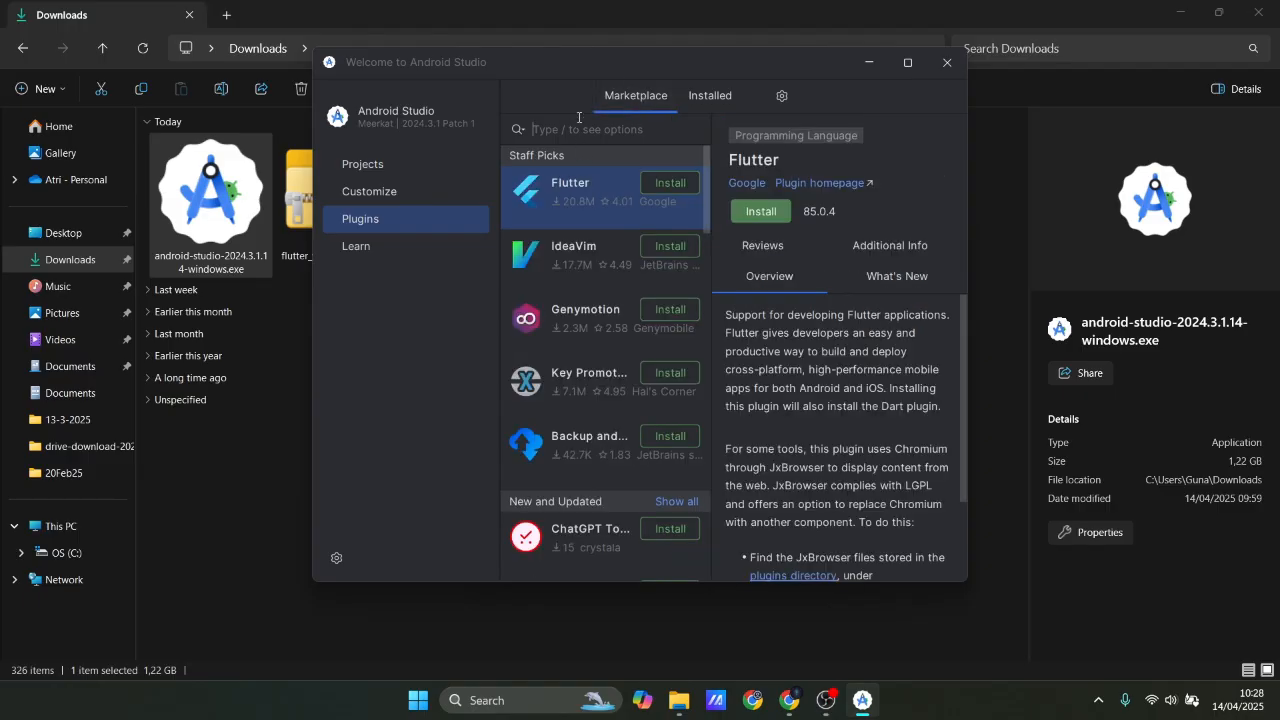
text(dart)
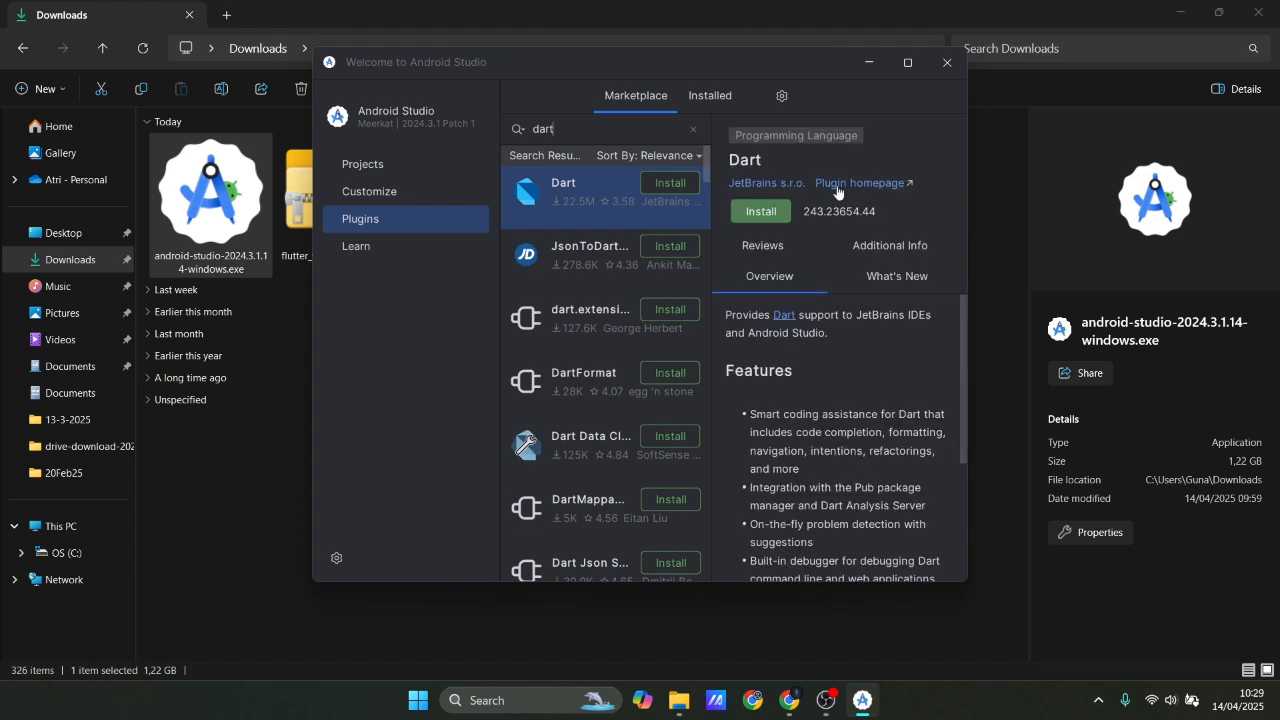
click(757, 211)
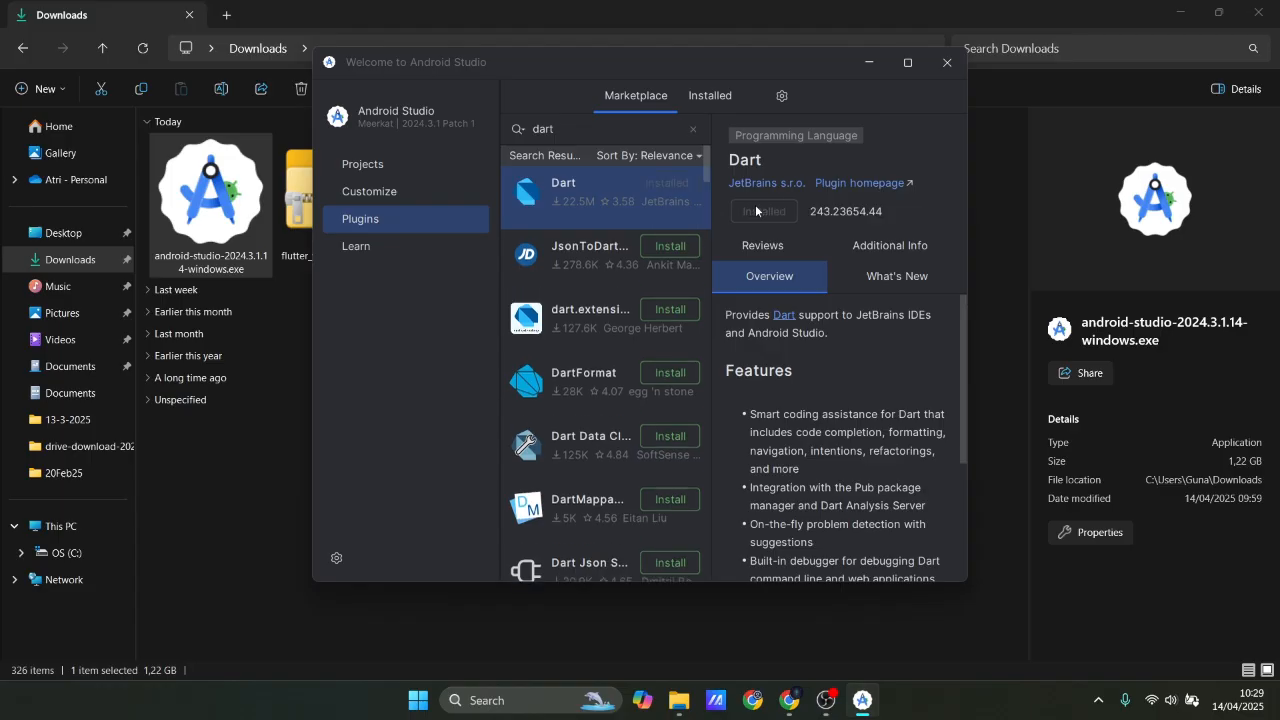
Clear the Marketplace search, install the Flutter plugin from Staff Picks, and restart Android Studio to apply the plugin changes.
click(693, 128)
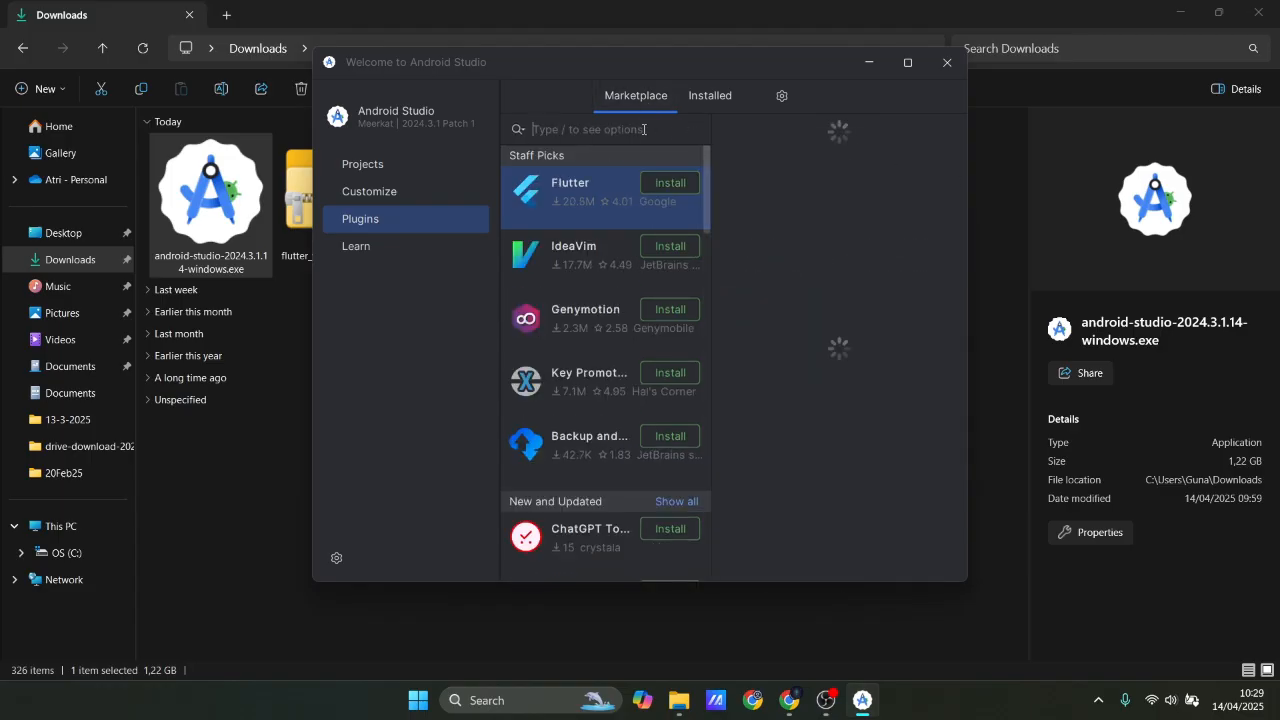
click(668, 187)
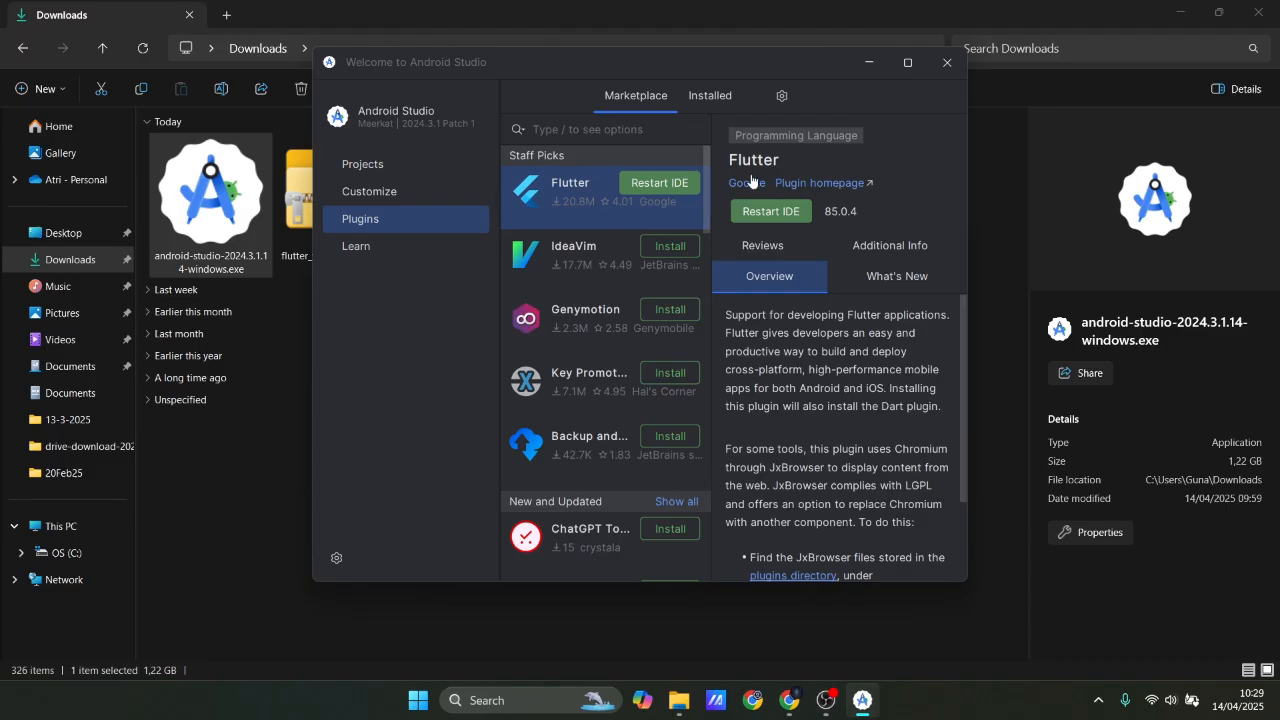
click(679, 187)
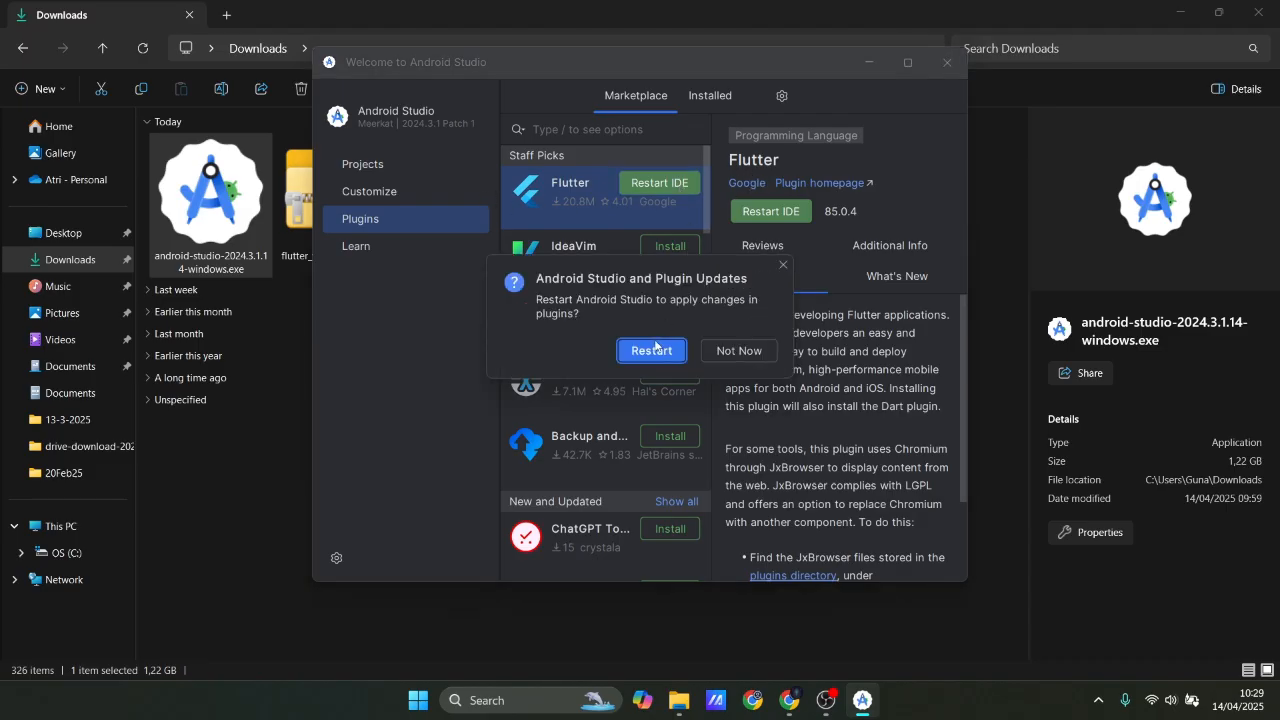
click(652, 350)
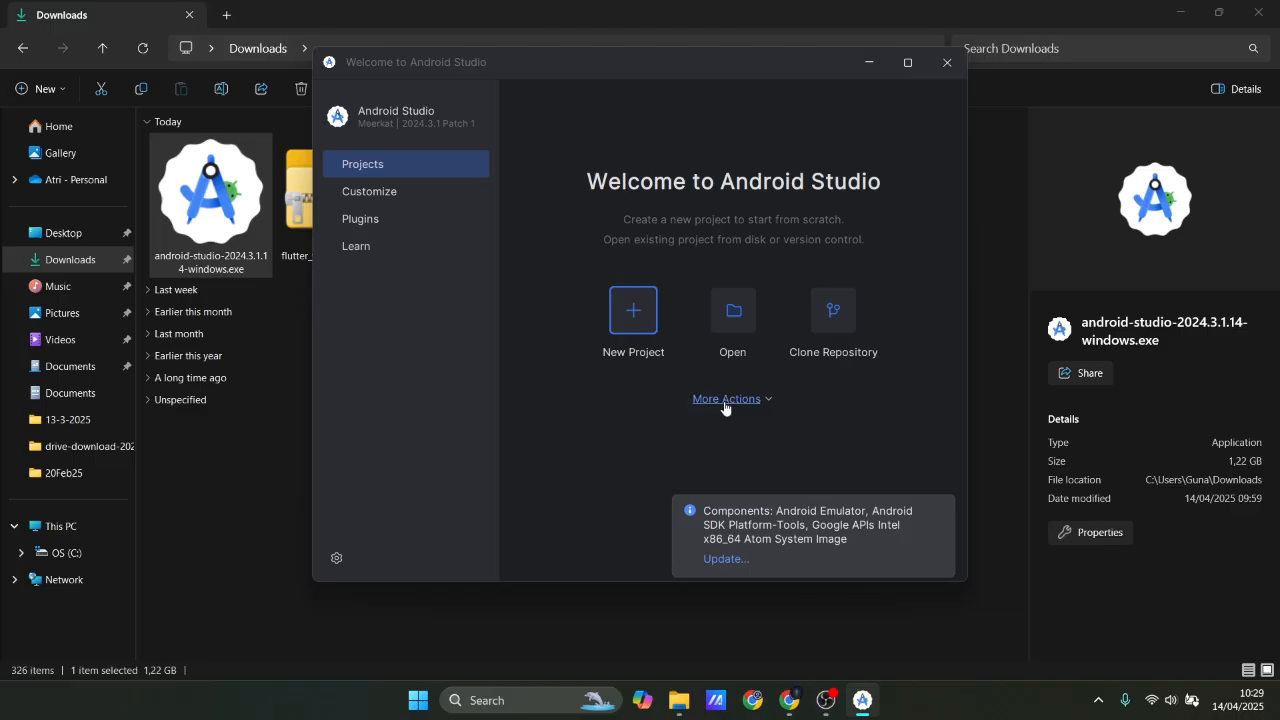
In the SDK Manager's SDK Tools, select Android SDK Command-line Tools (latest) and Google USB Driver for installation.
click(768, 402)
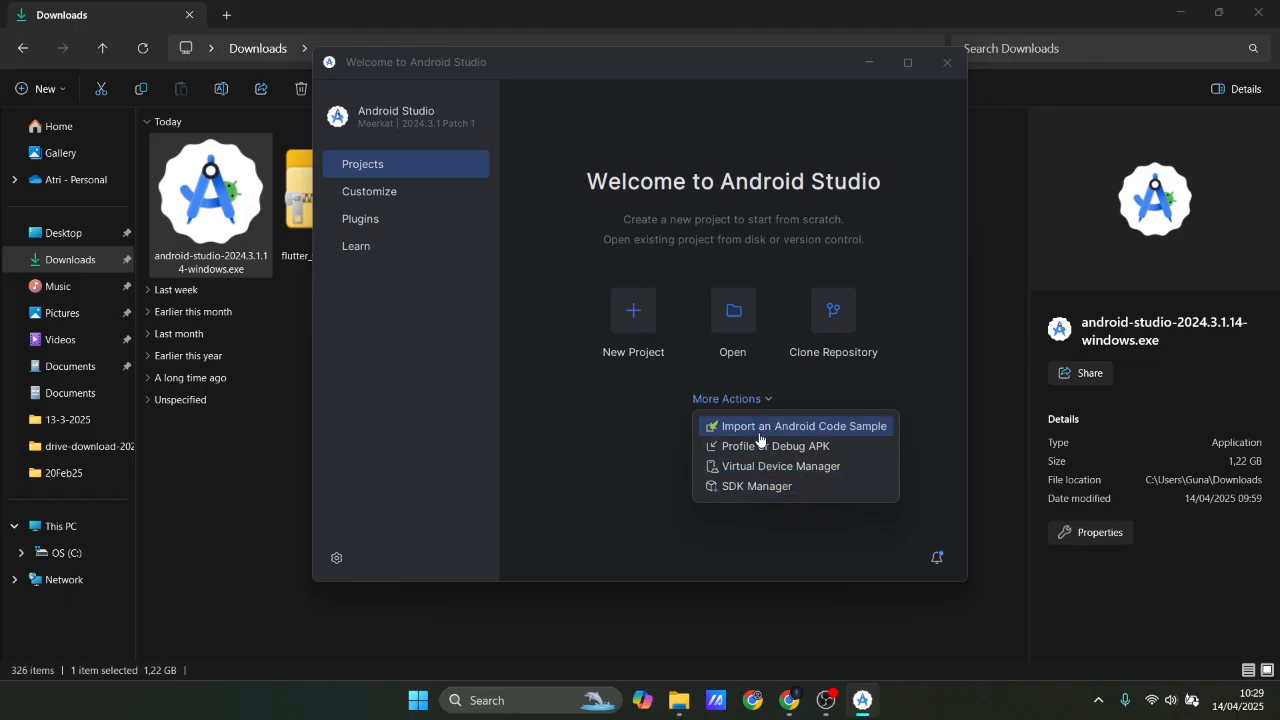
click(758, 488)
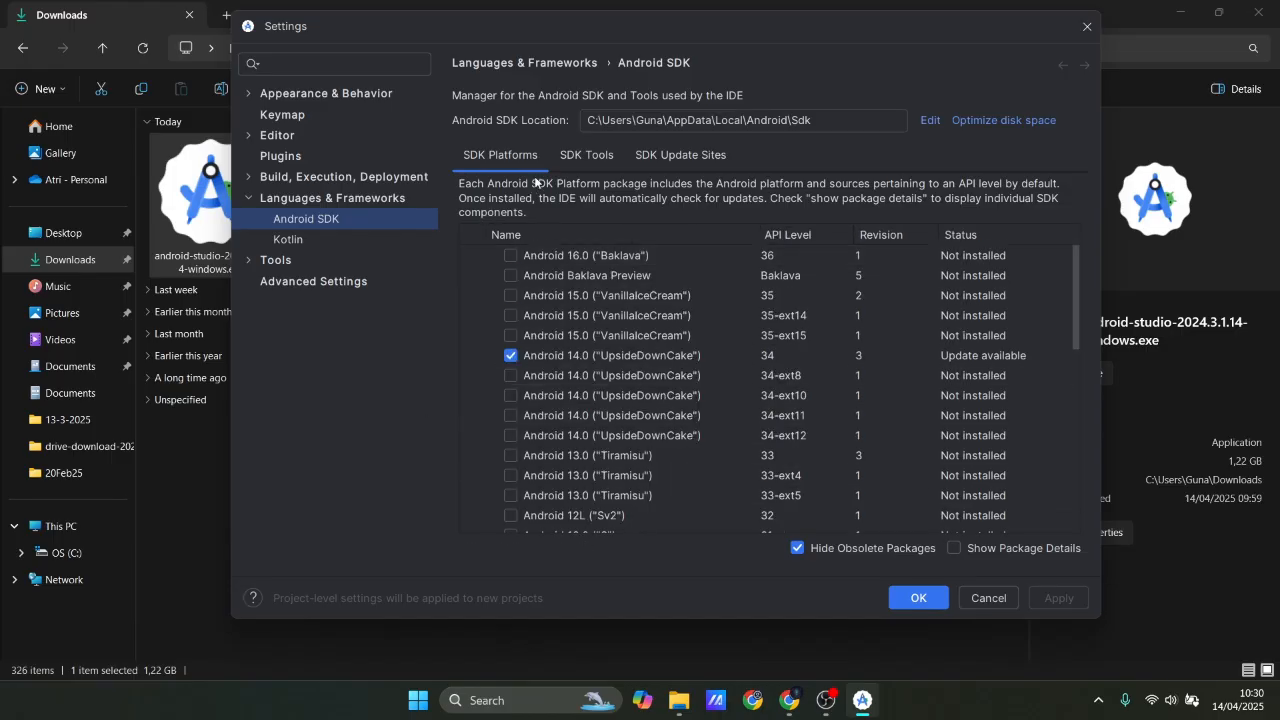
click(584, 155)
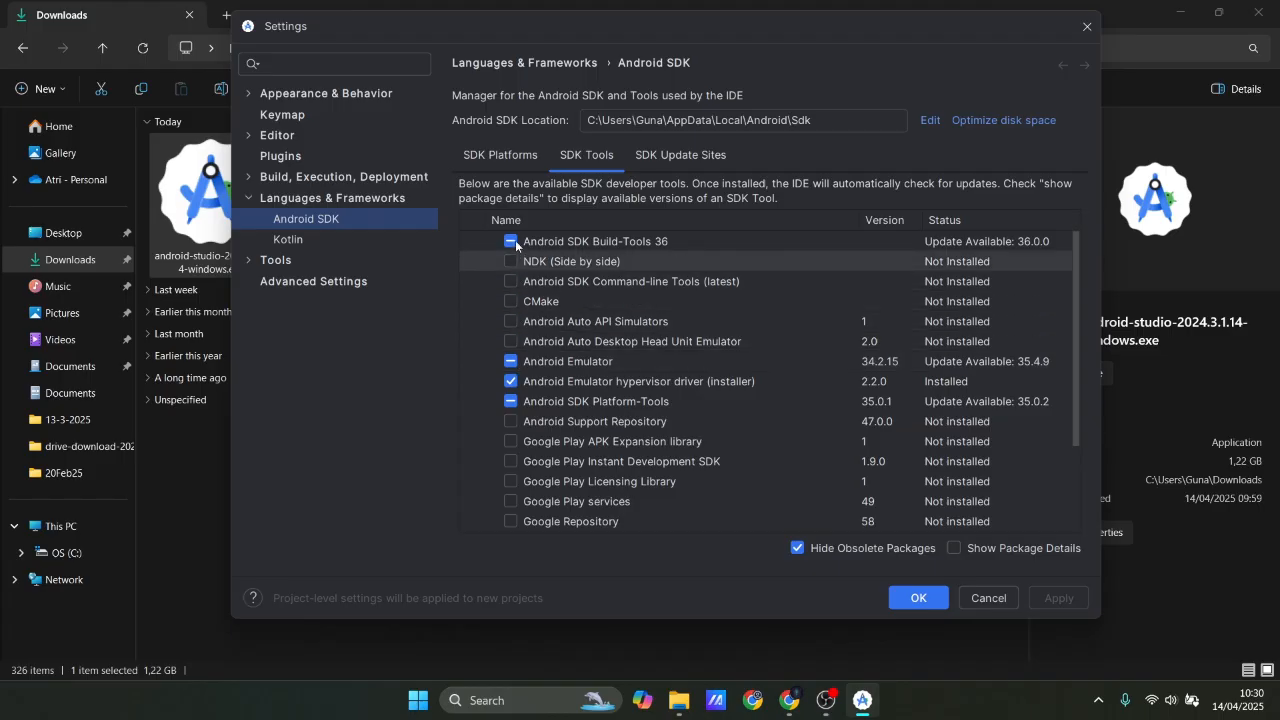
scroll(515, 350, down, 1)
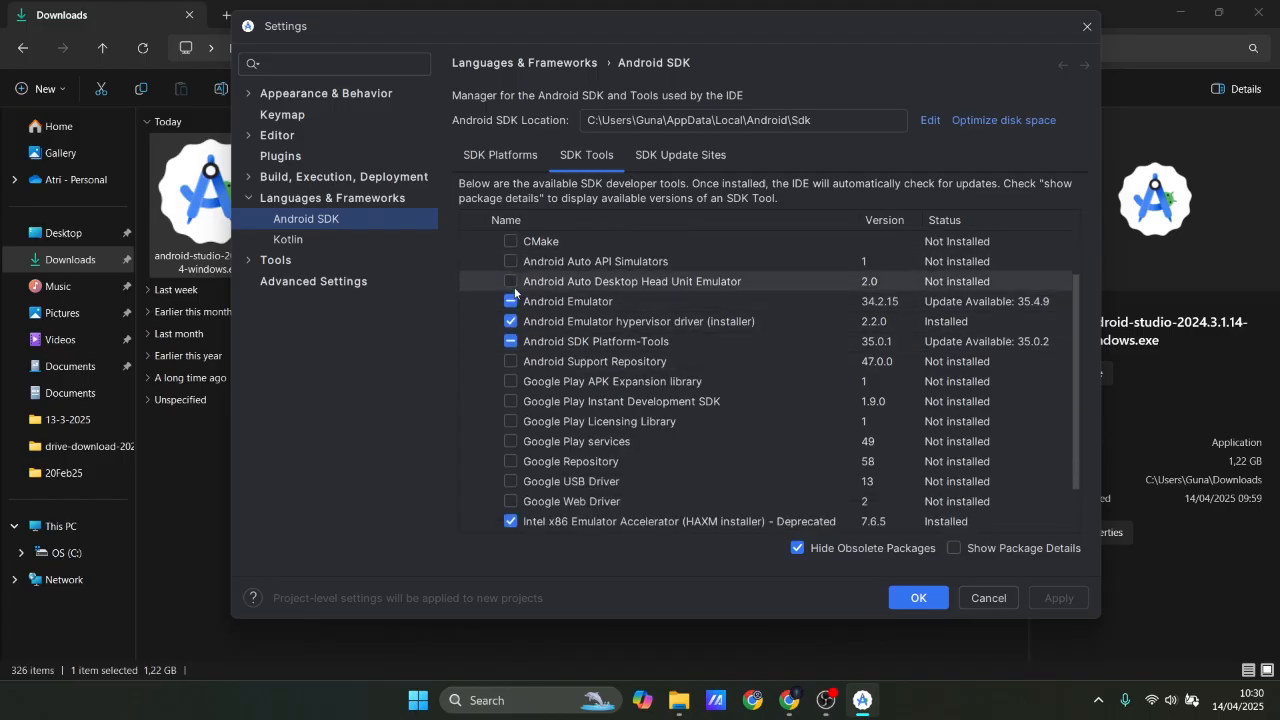
scroll(520, 340, up, 1)
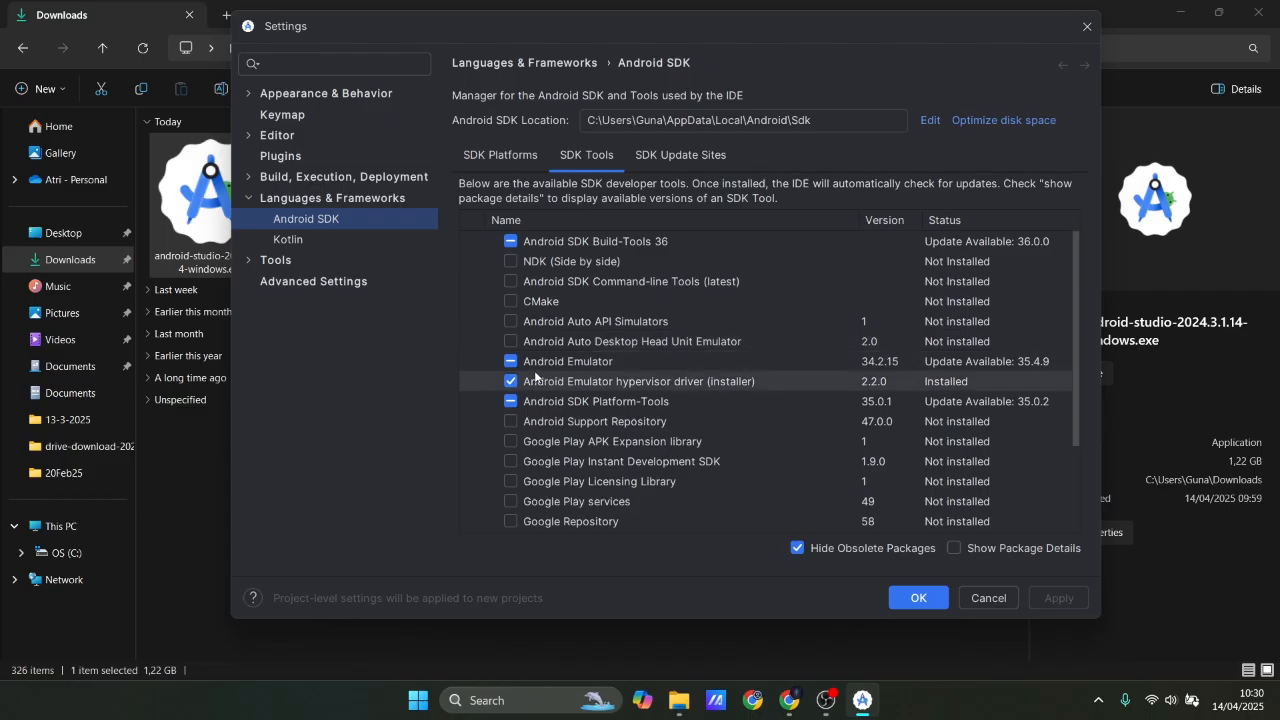
click(511, 279)
scroll(540, 414, down, 2)
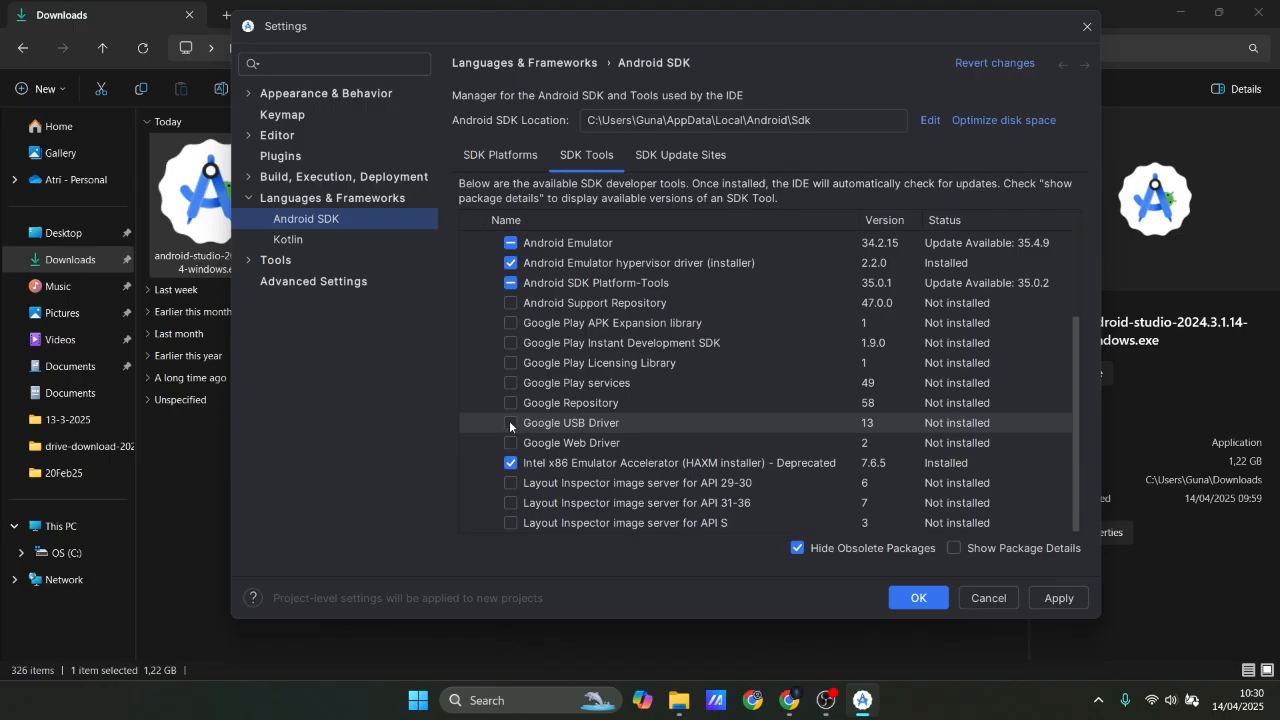
click(510, 424)
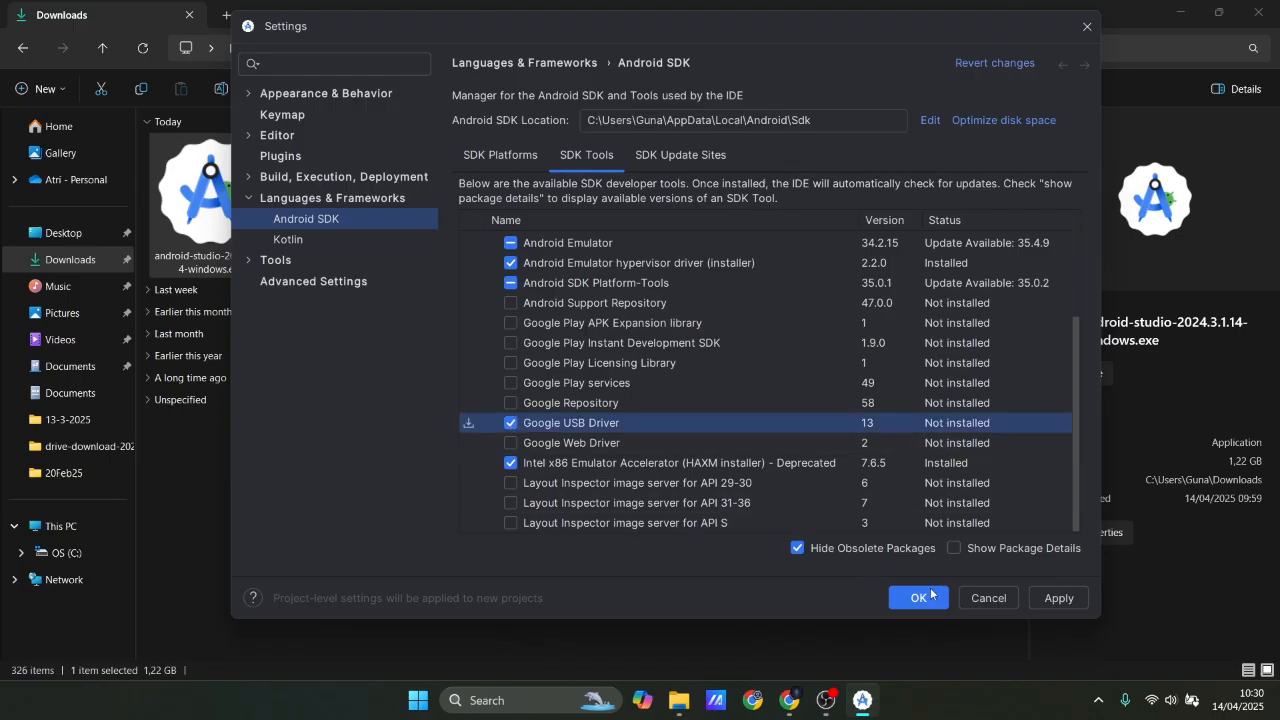
Apply and confirm the selected SDK component installation, finish the installer, and close the settings with the changes accepted.
click(1052, 598)
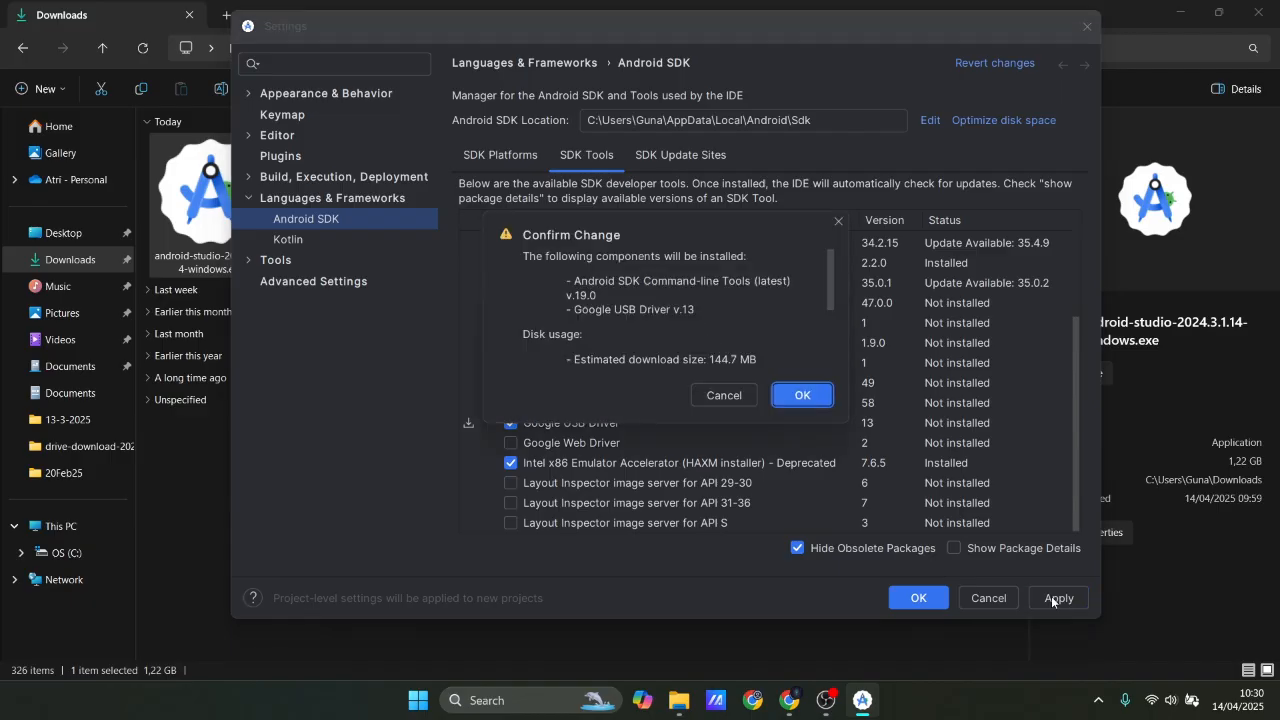
click(799, 396)
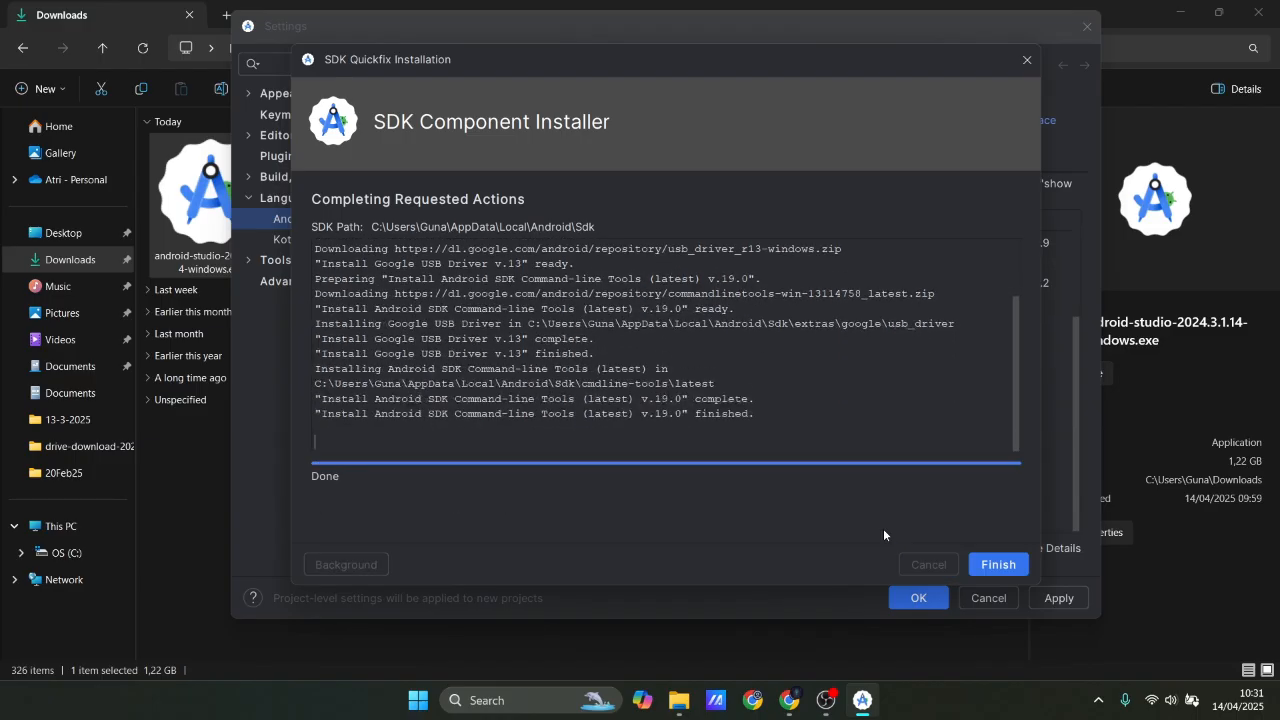
click(1006, 562)
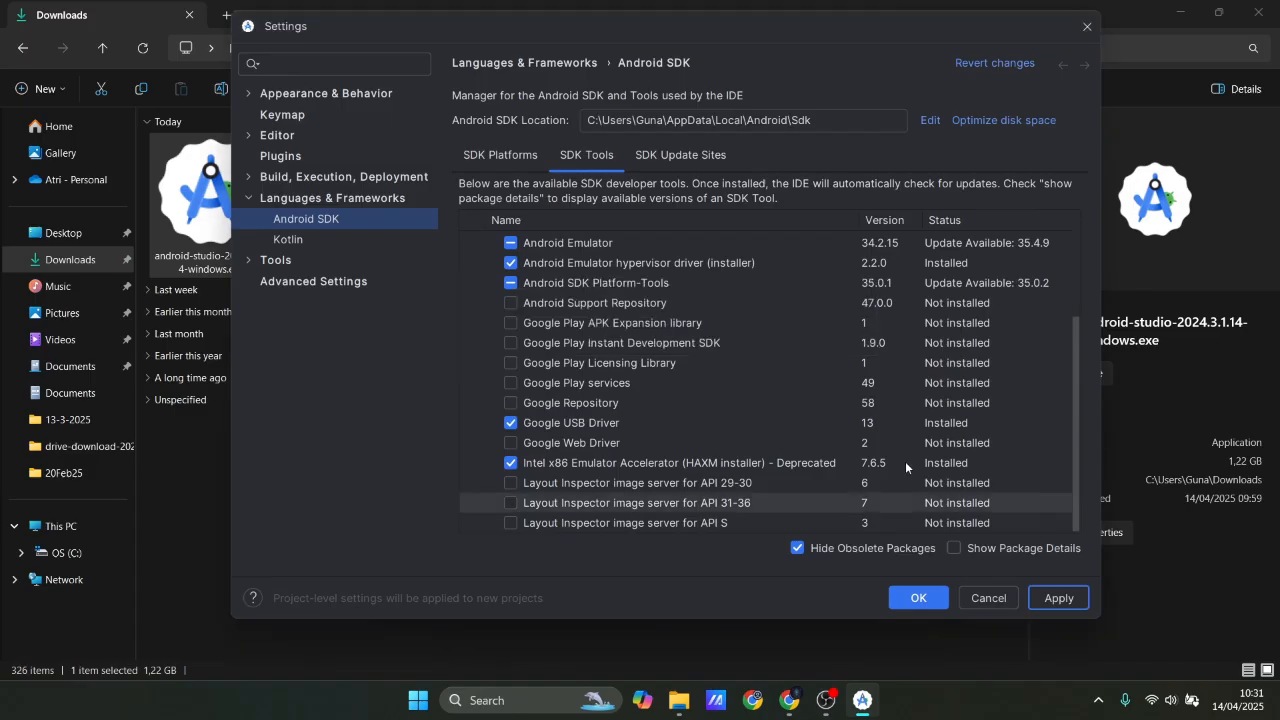
click(910, 598)
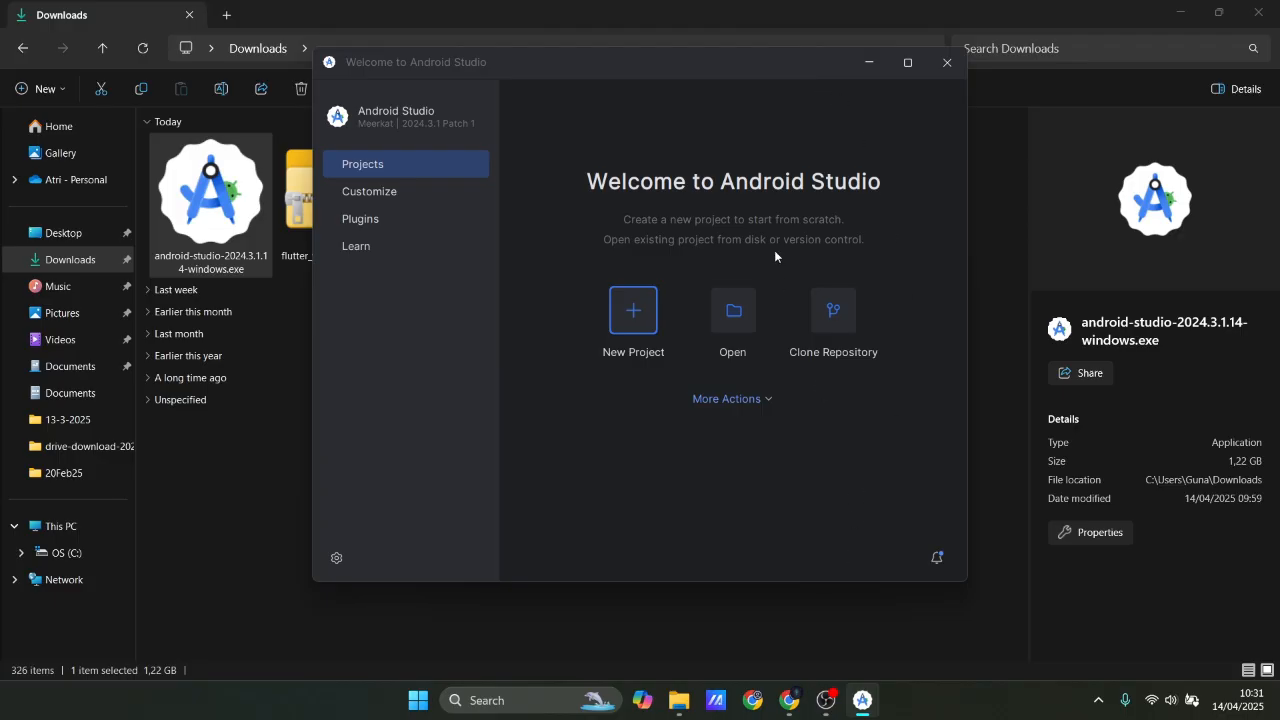
Search Windows for Visual Studio Code and launch it, then close the Android Studio welcome window.
key(super)
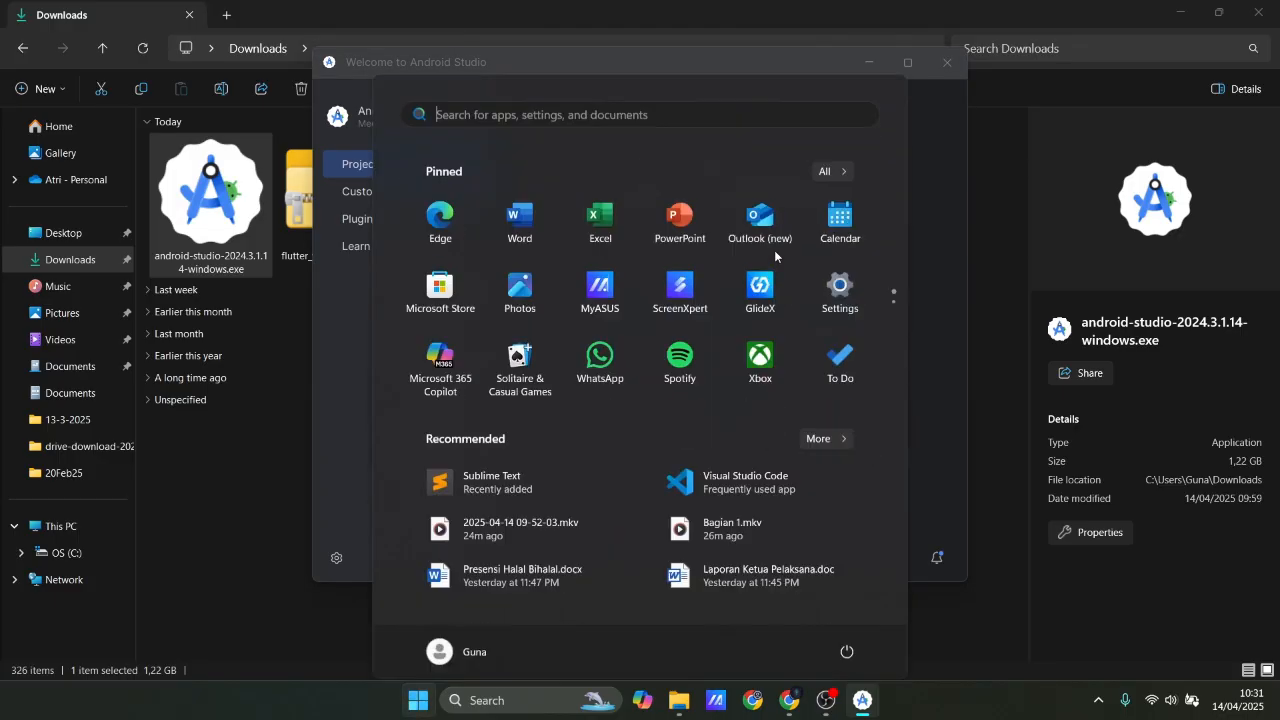
key(super)
key(super)
text(vi)
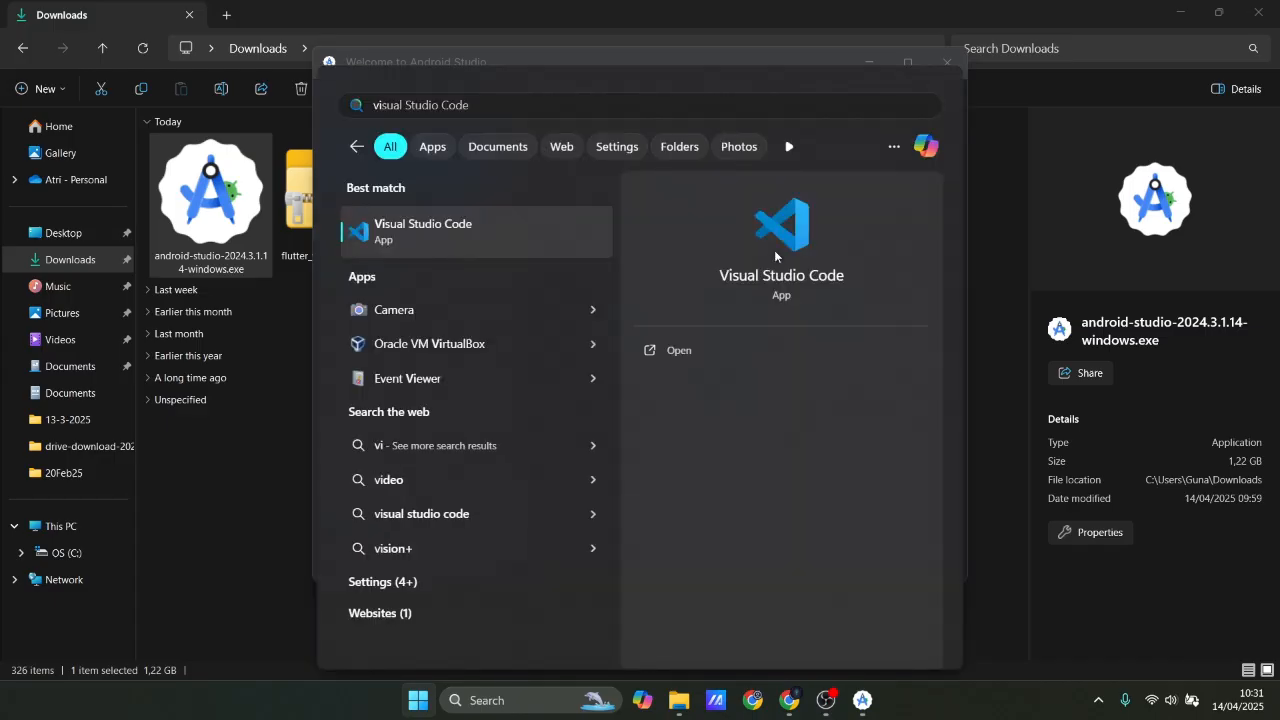
key(Escape)
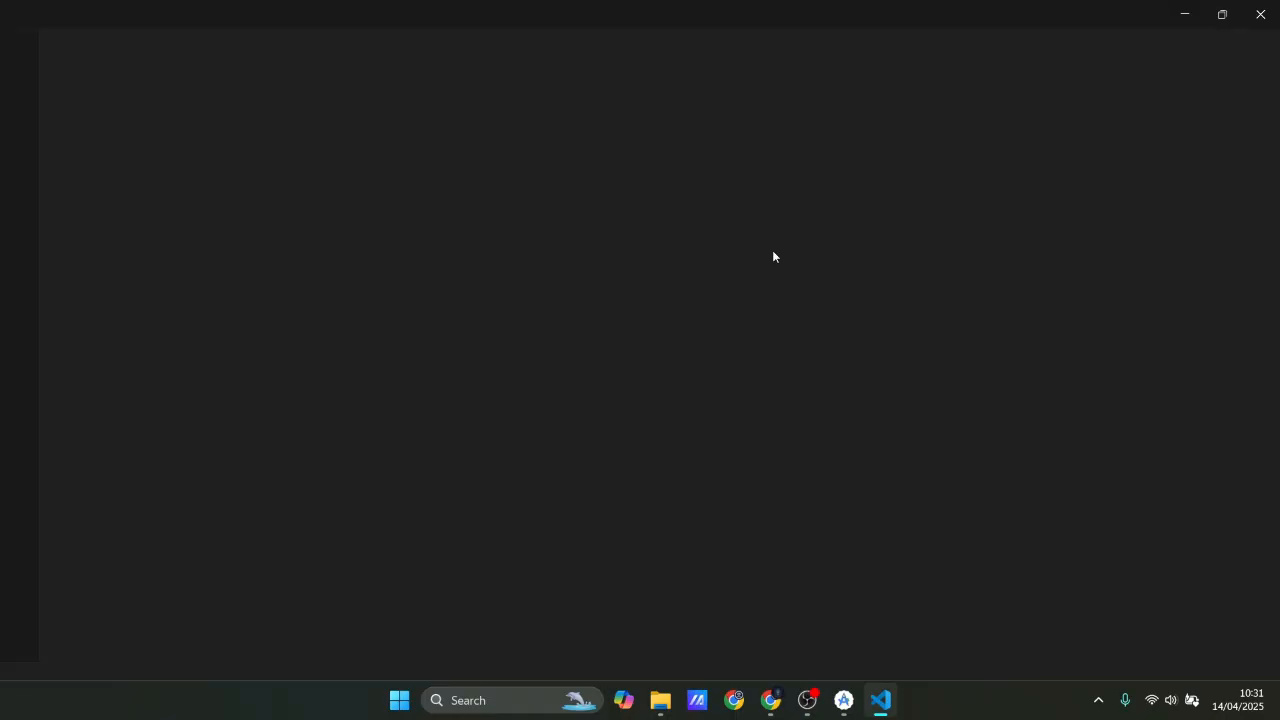
click(844, 700)
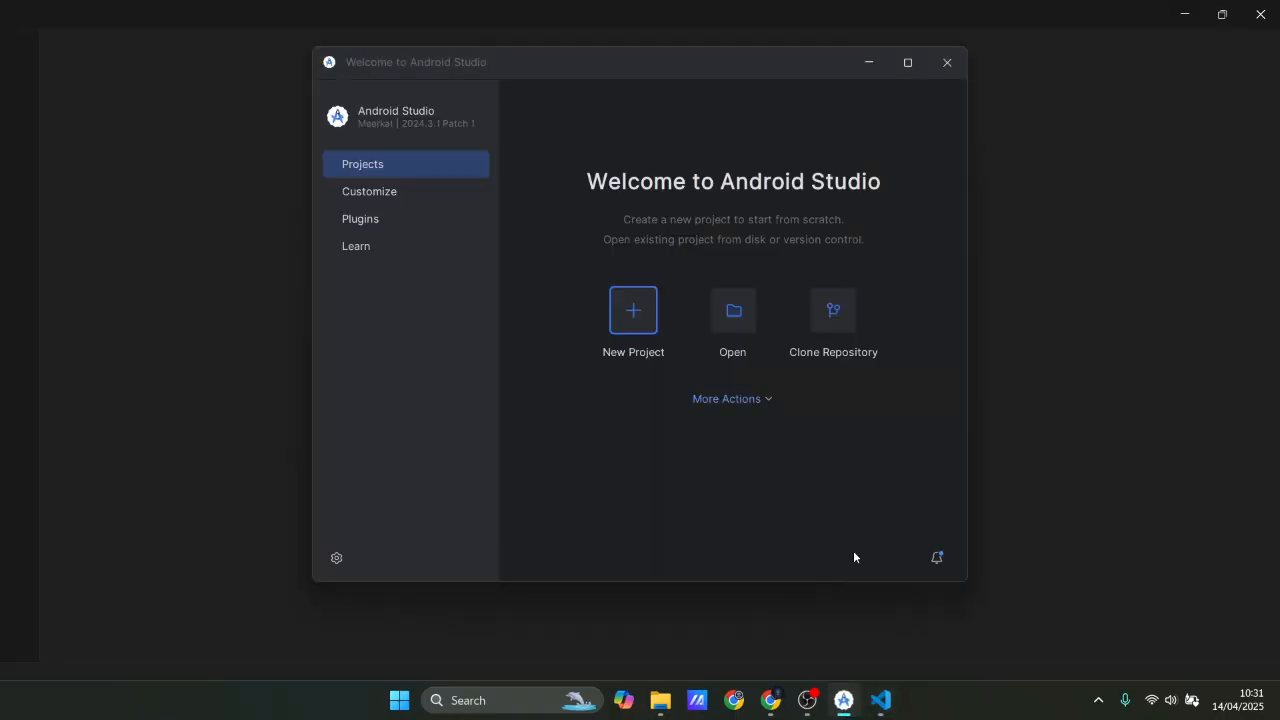
click(939, 77)
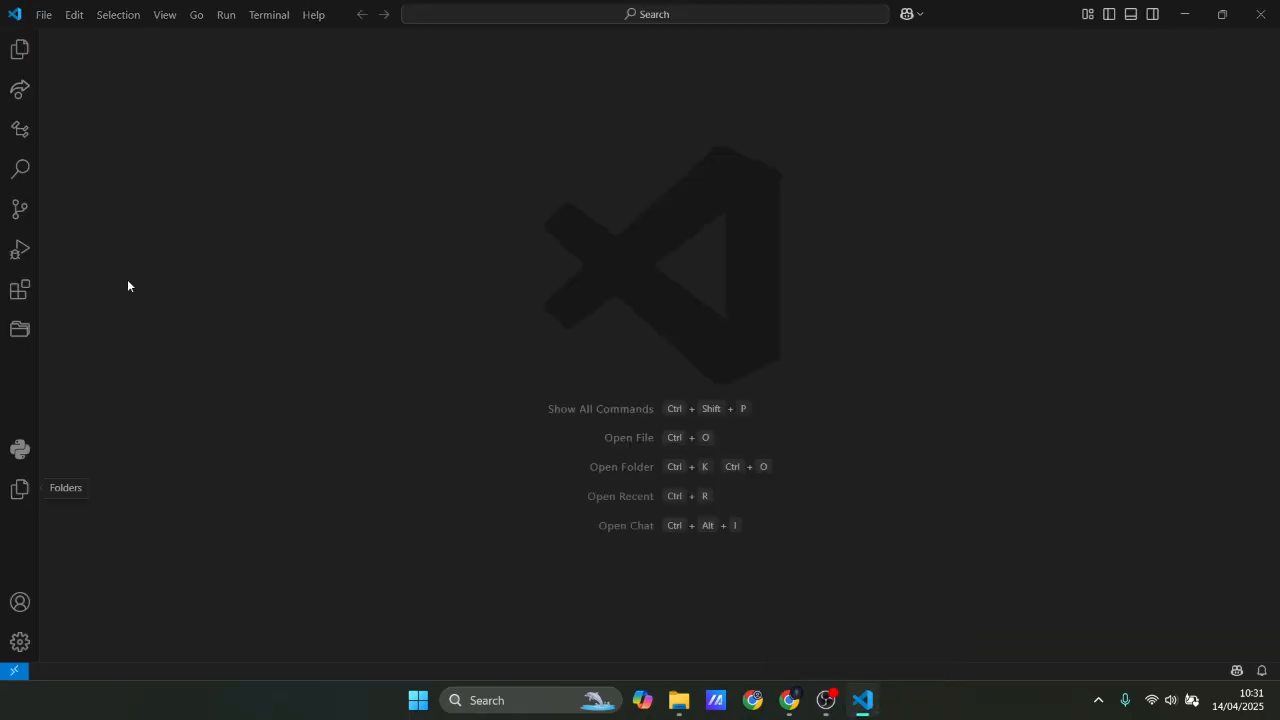
Search the Visual Studio Code extensions for dart and view the details of the Dart extension by Dart Code.
click(18, 304)
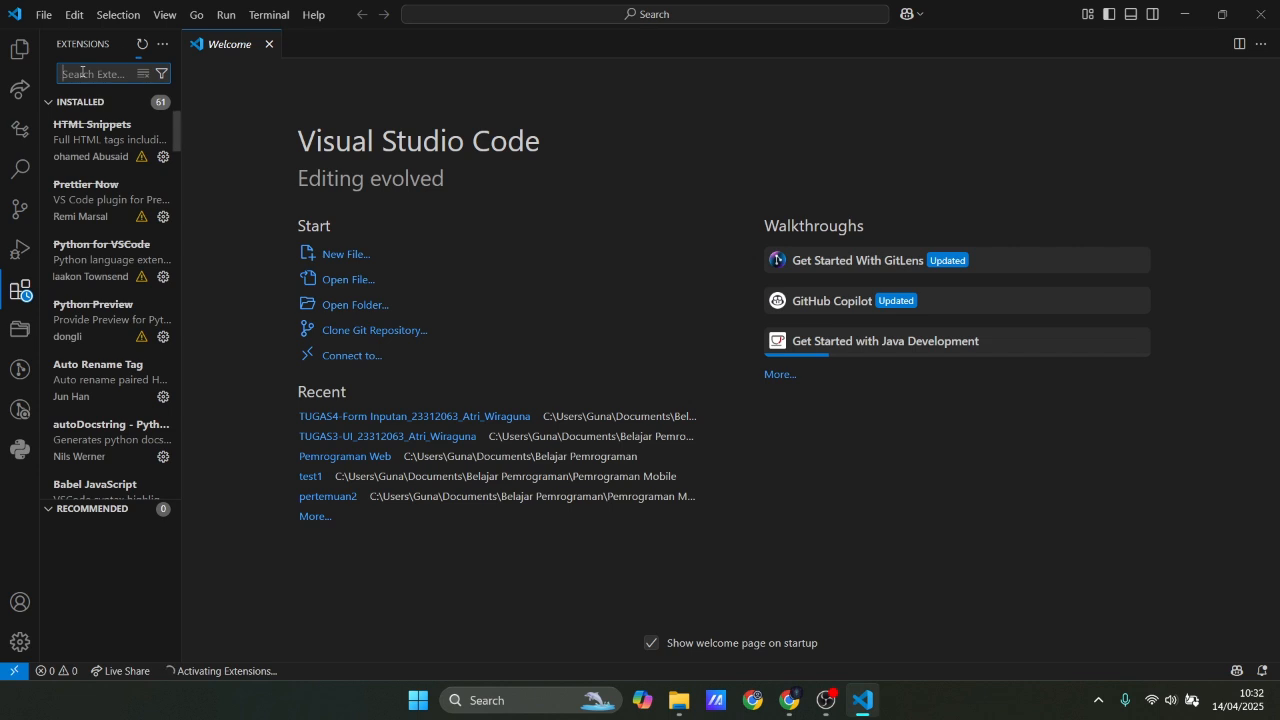
text(da)
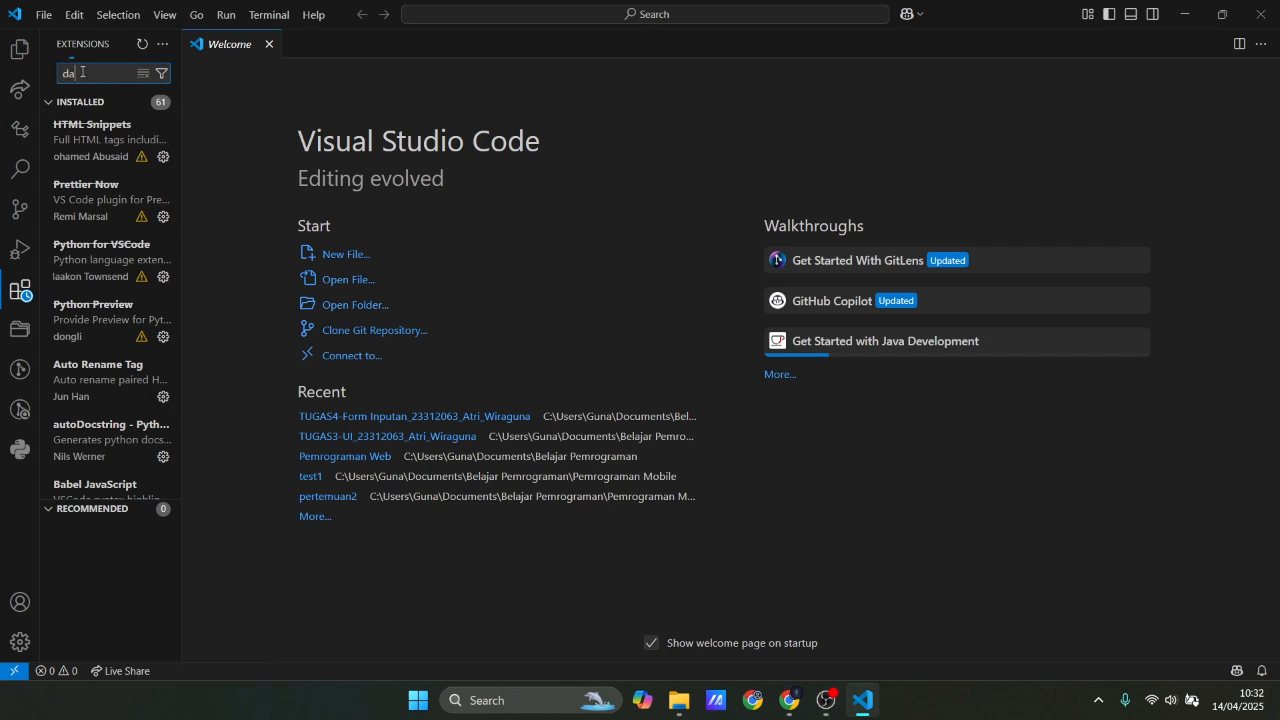
text(rt)
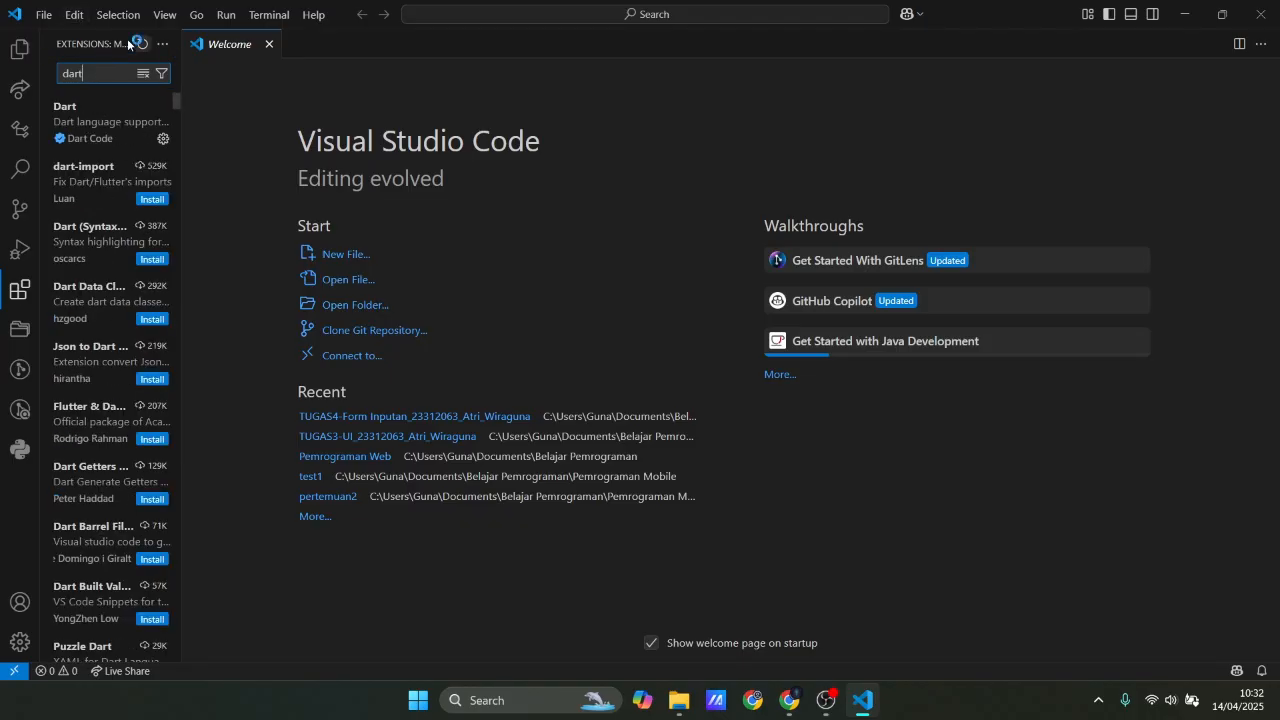
click(101, 124)
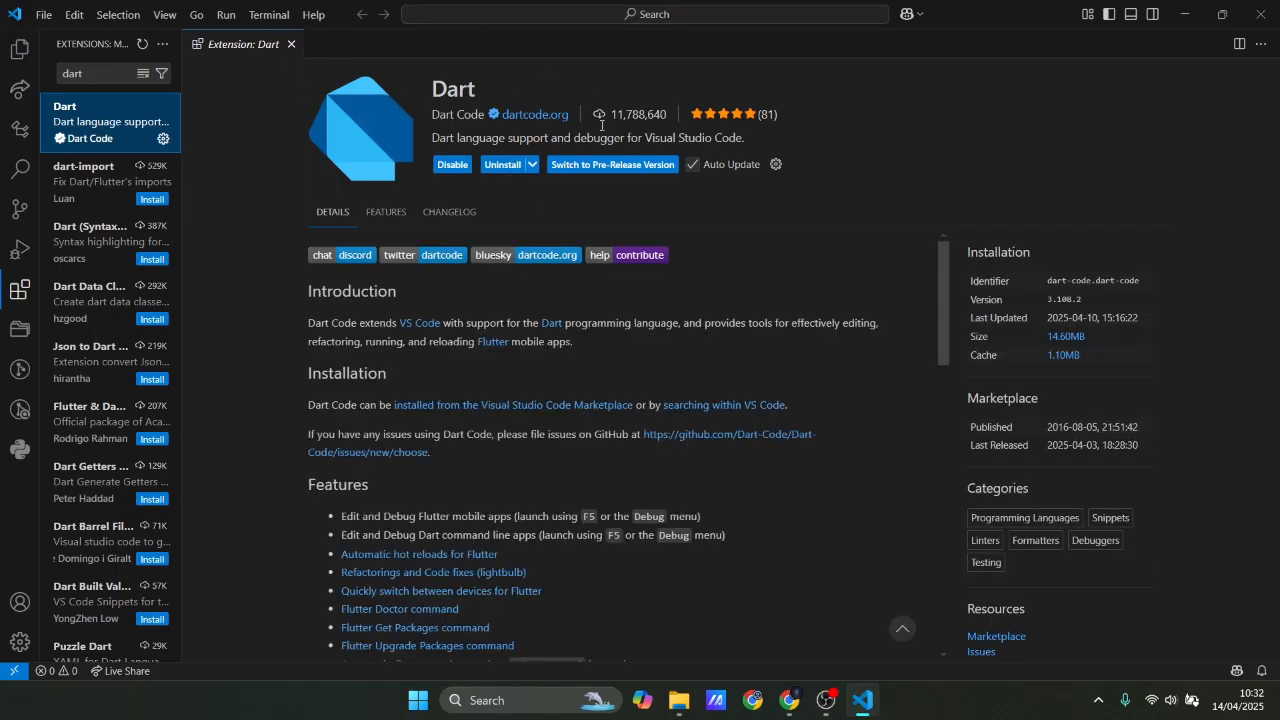
Replace the extension search with flutter and view the details of the Flutter extension by Dart Code.
click(140, 75)
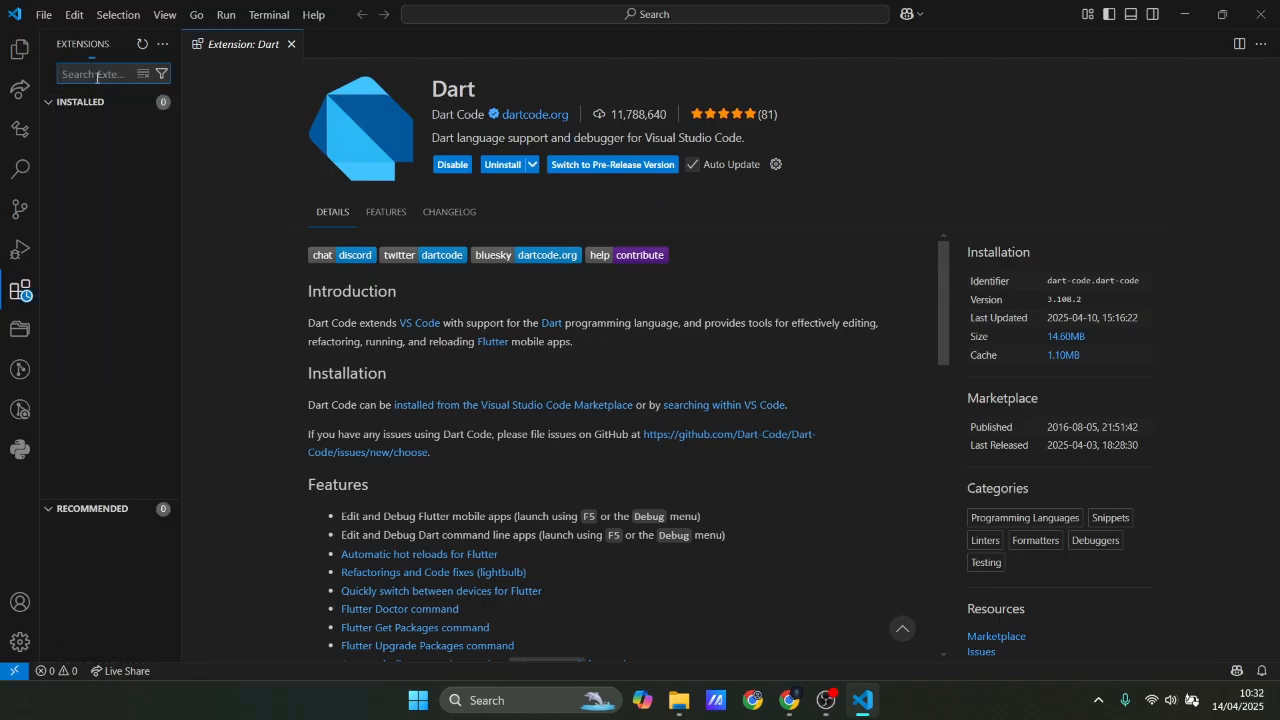
text(fl)
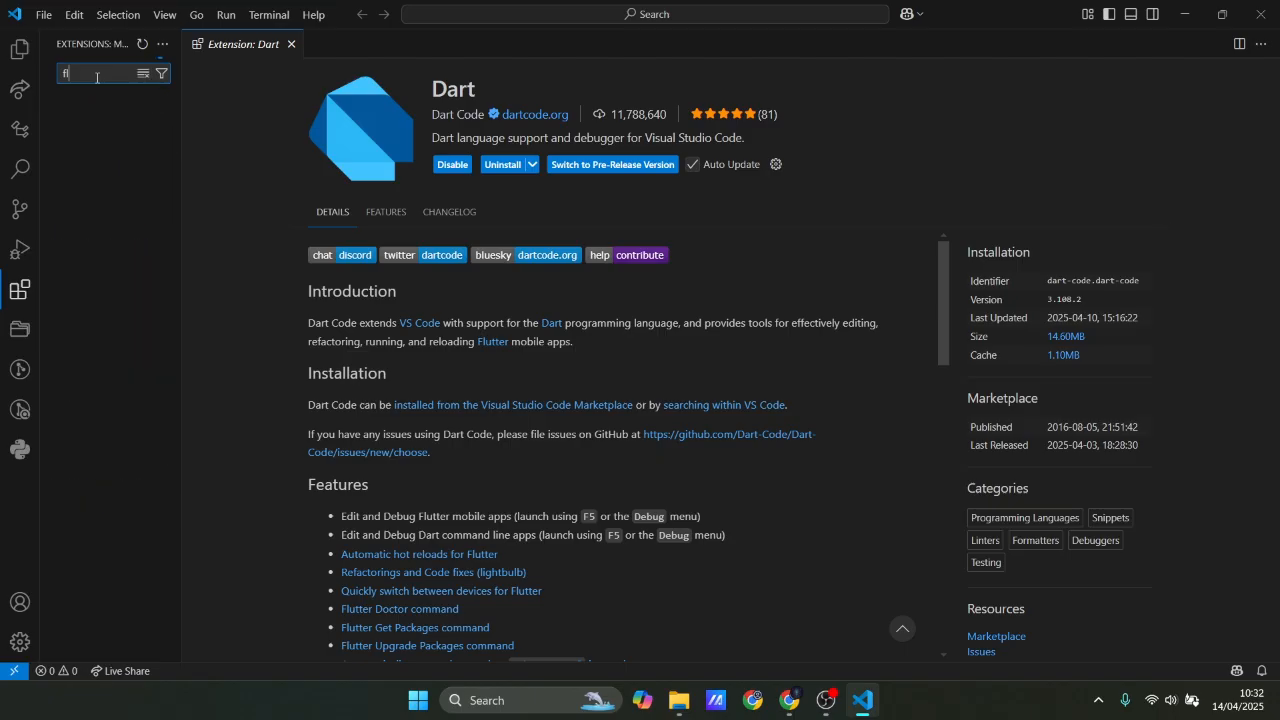
text(utter)
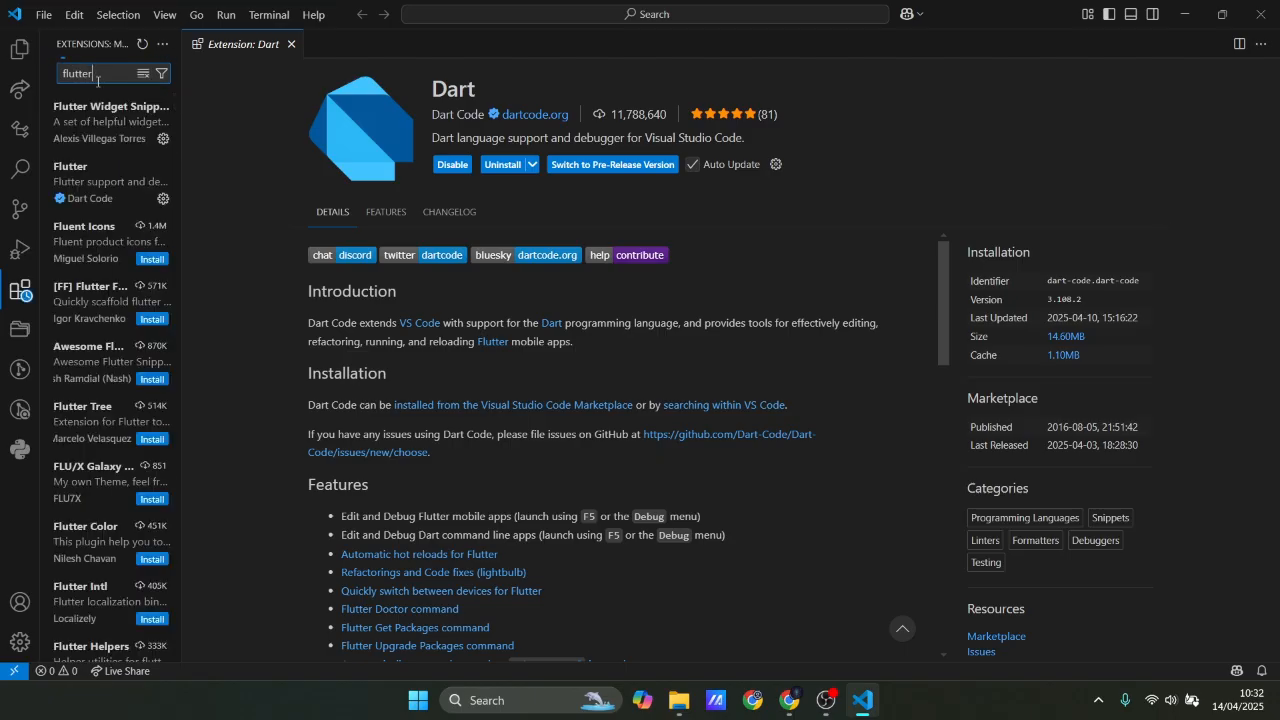
click(112, 183)
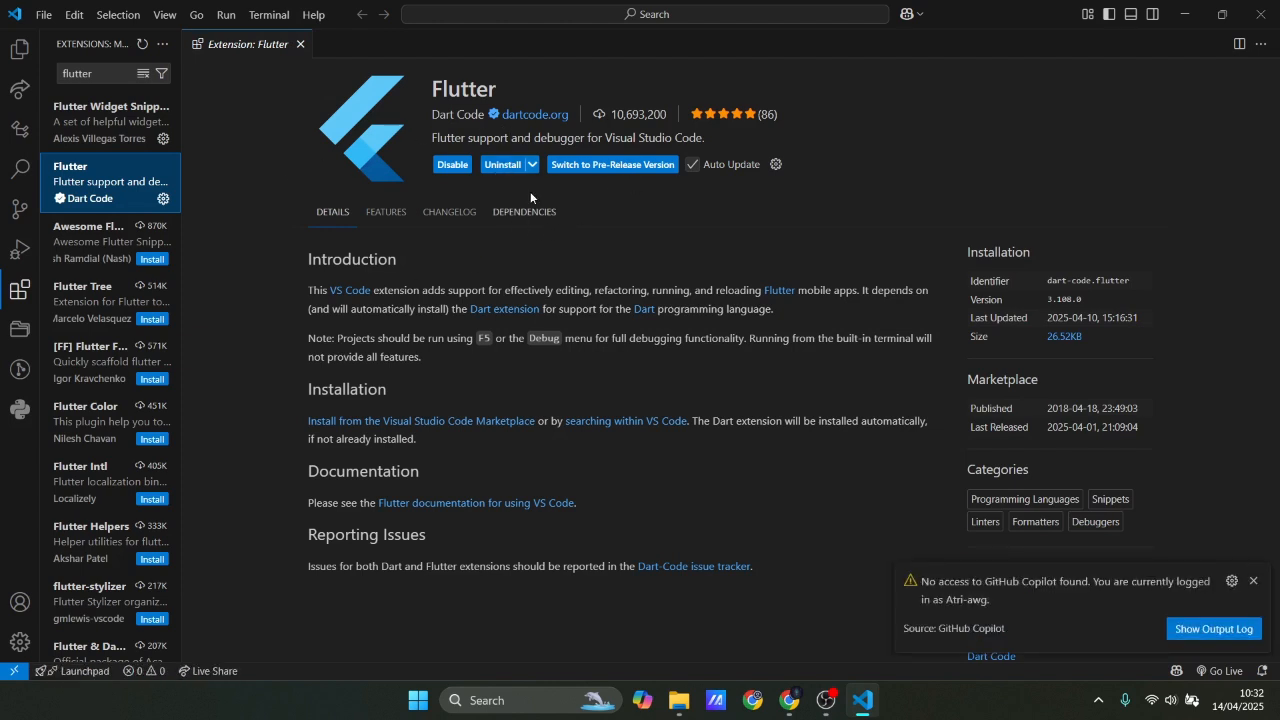
Dismiss the GitHub Copilot access notification and close Visual Studio Code.
click(1253, 580)
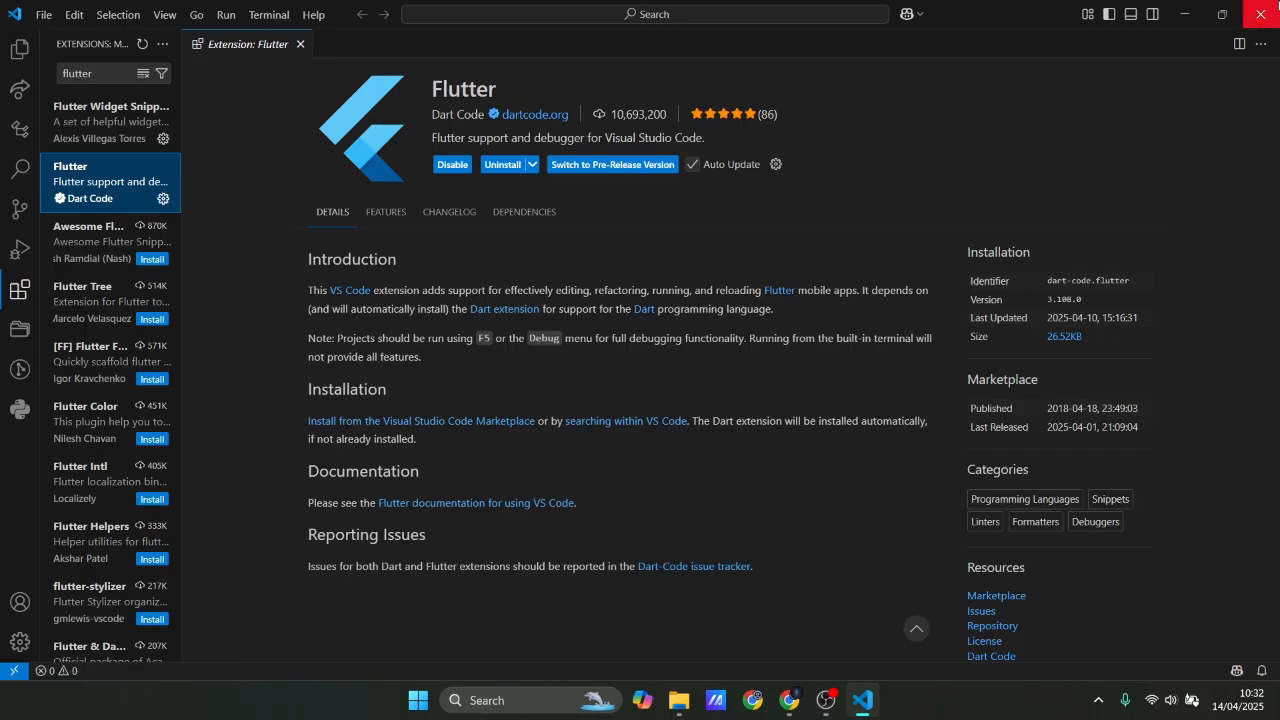
click(1261, 9)
click(1261, 9)
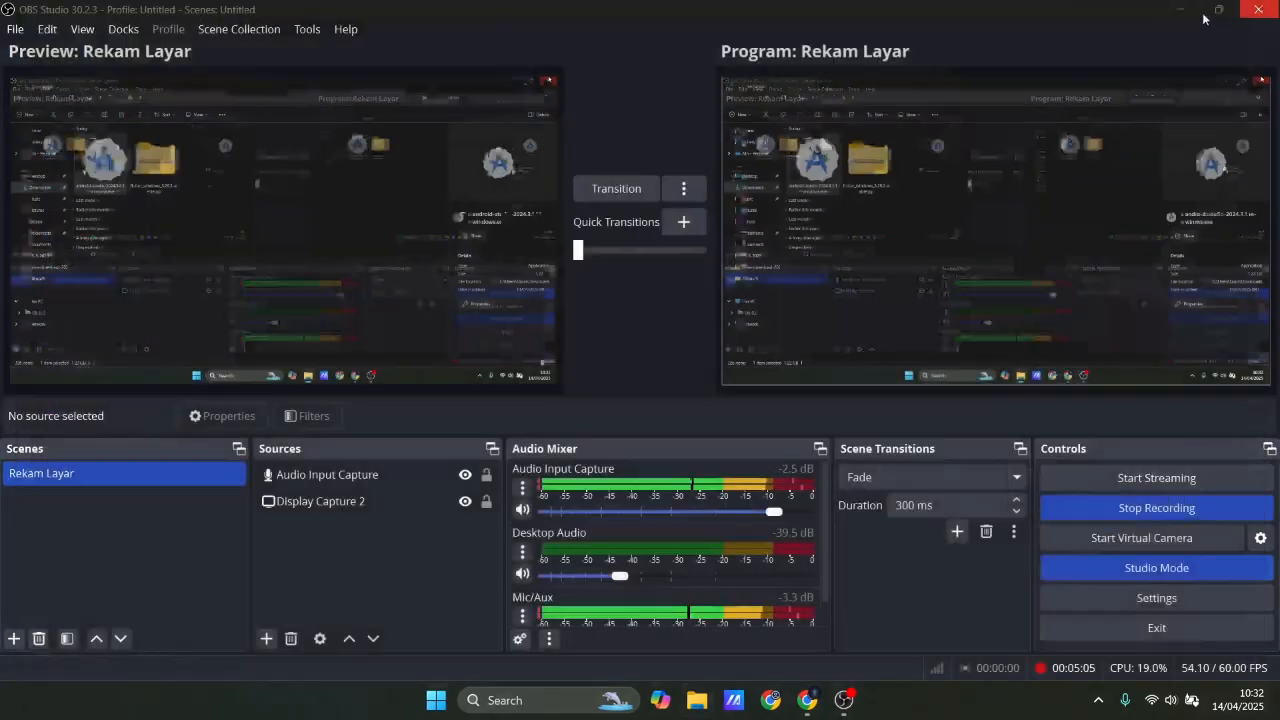